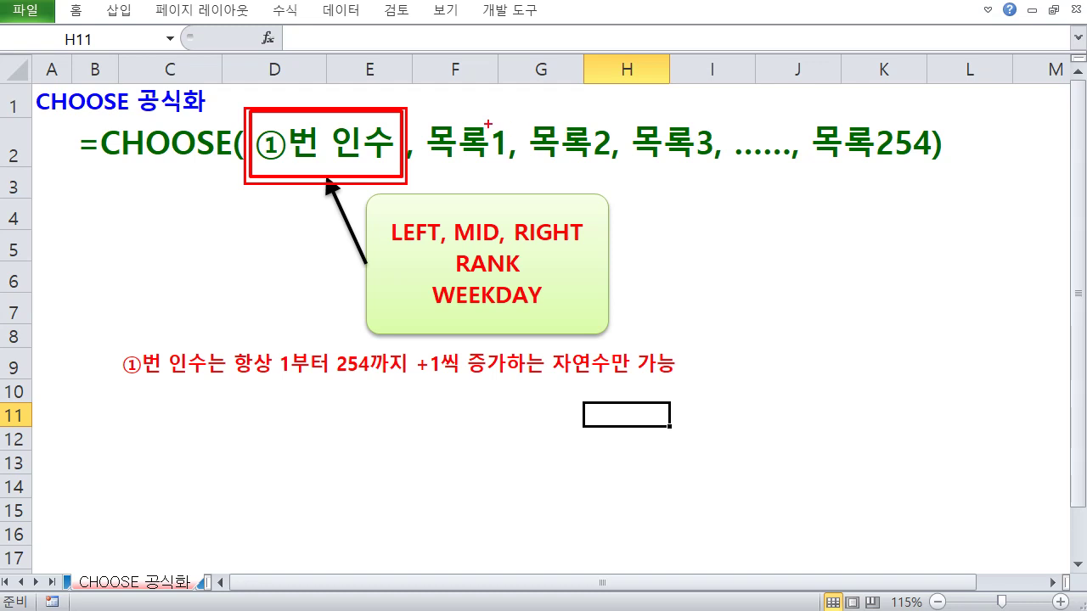
pyautogui.moveTo(328, 99); pyautogui.dragTo(348, 95)
pyautogui.moveTo(815, 158); pyautogui.dragTo(910, 160)
pyautogui.moveTo(403, 107)
pyautogui.mouseDown()
pyautogui.moveTo(552, 124)
pyautogui.moveTo(581, 97)
pyautogui.moveTo(574, 119)
pyautogui.moveTo(593, 105)
pyautogui.moveTo(602, 129)
pyautogui.mouseUp()
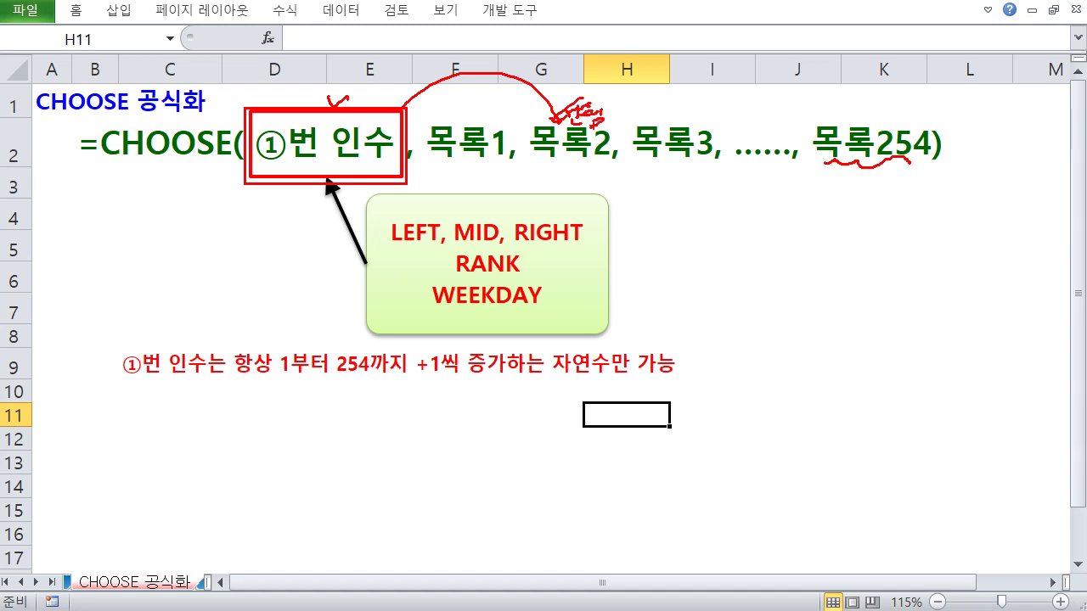
pyautogui.moveTo(268, 198)
pyautogui.mouseDown()
pyautogui.moveTo(282, 212)
pyautogui.moveTo(315, 207)
pyautogui.mouseUp()
pyautogui.moveTo(555, 156); pyautogui.dragTo(596, 165)
pyautogui.moveTo(272, 235)
pyautogui.mouseDown()
pyautogui.moveTo(265, 253)
pyautogui.moveTo(289, 241)
pyautogui.mouseUp()
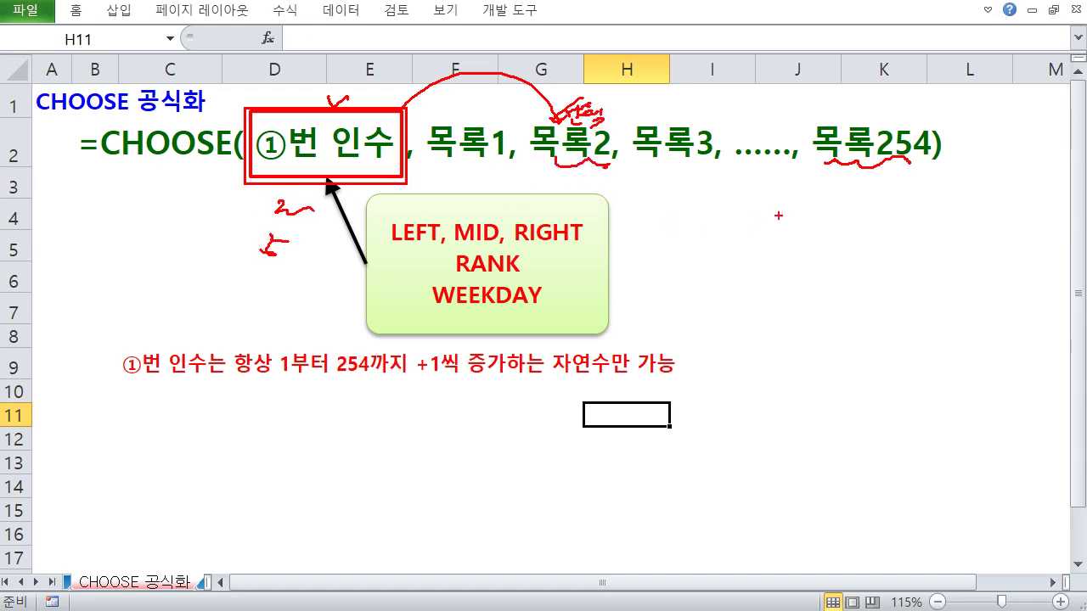
pyautogui.moveTo(780, 174)
pyautogui.mouseDown()
pyautogui.moveTo(764, 202)
pyautogui.moveTo(801, 190)
pyautogui.mouseUp()
pyautogui.press('Escape')
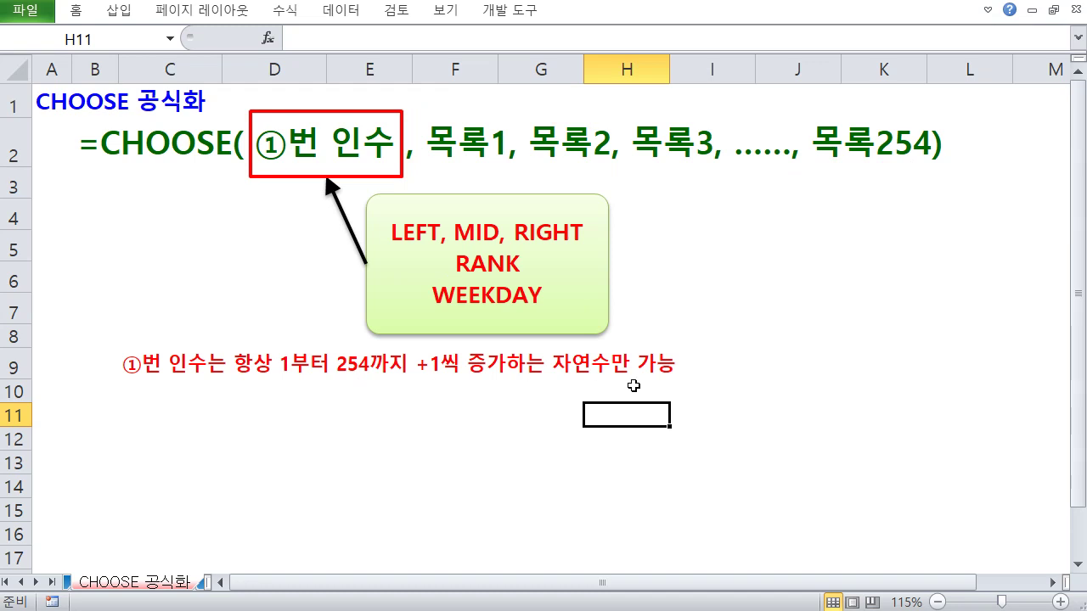
pyautogui.click(597, 298)
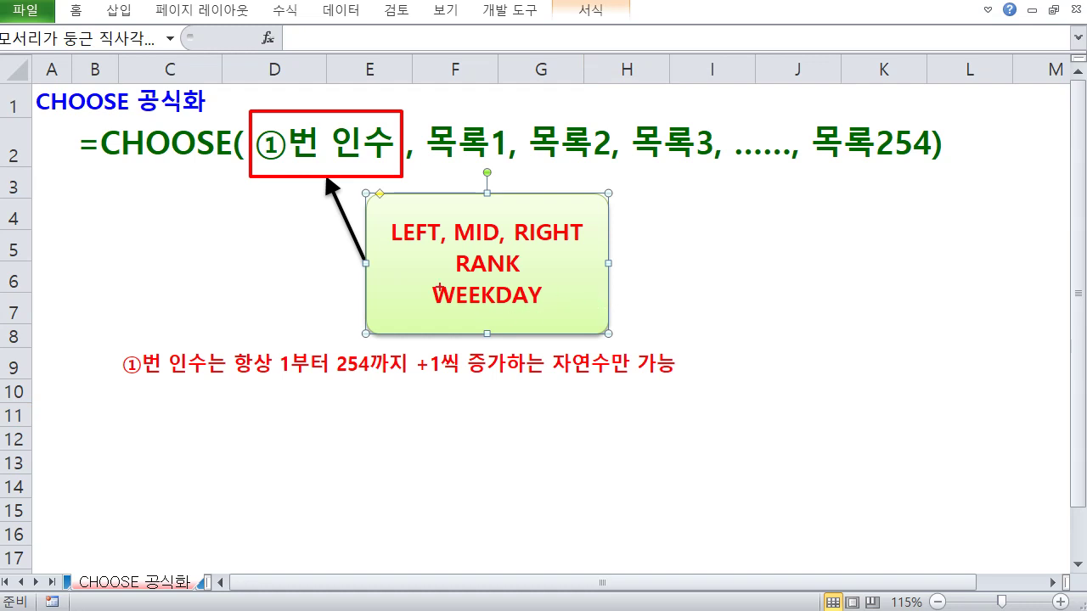
pyautogui.moveTo(426, 280)
pyautogui.mouseDown()
pyautogui.moveTo(462, 299)
pyautogui.moveTo(557, 309)
pyautogui.mouseUp()
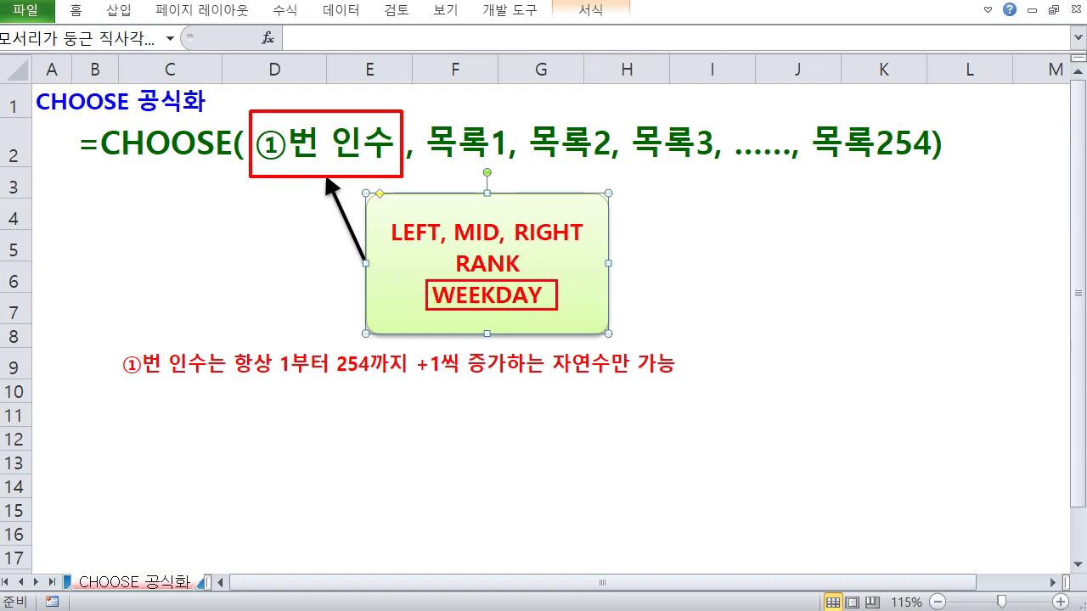
pyautogui.moveTo(447, 246); pyautogui.dragTo(532, 282)
pyautogui.moveTo(376, 219); pyautogui.dragTo(587, 243)
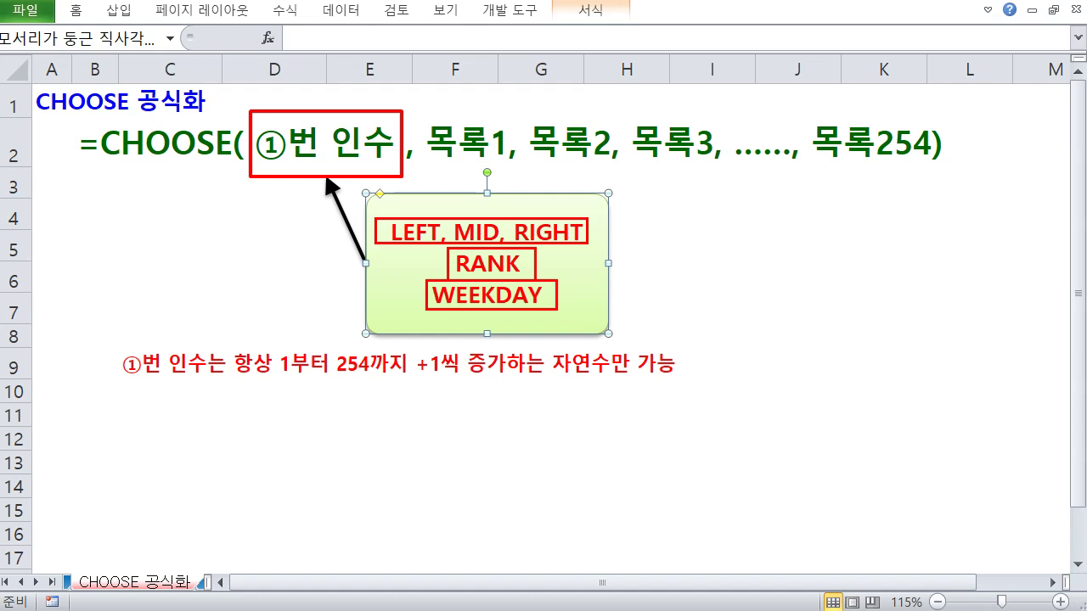
# Switch to the CHOOSE_실기유형 sheet and go to the first example at its beginning
pyautogui.click(200, 584)
pyautogui.scroll(8, 398, 357)
pyautogui.scroll(20, 398, 356)
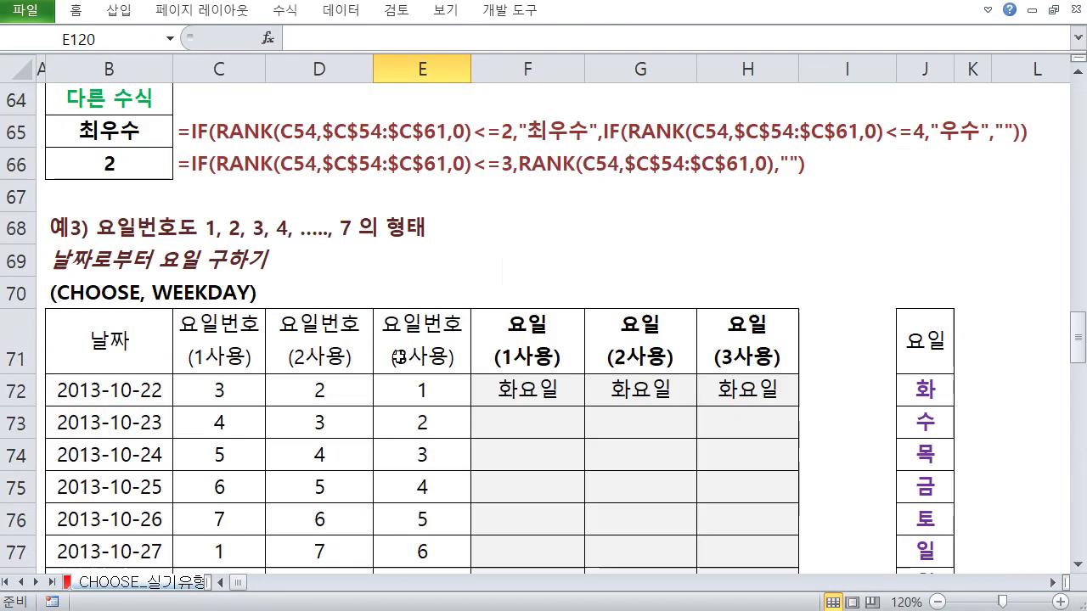
pyautogui.scroll(1, 398, 357)
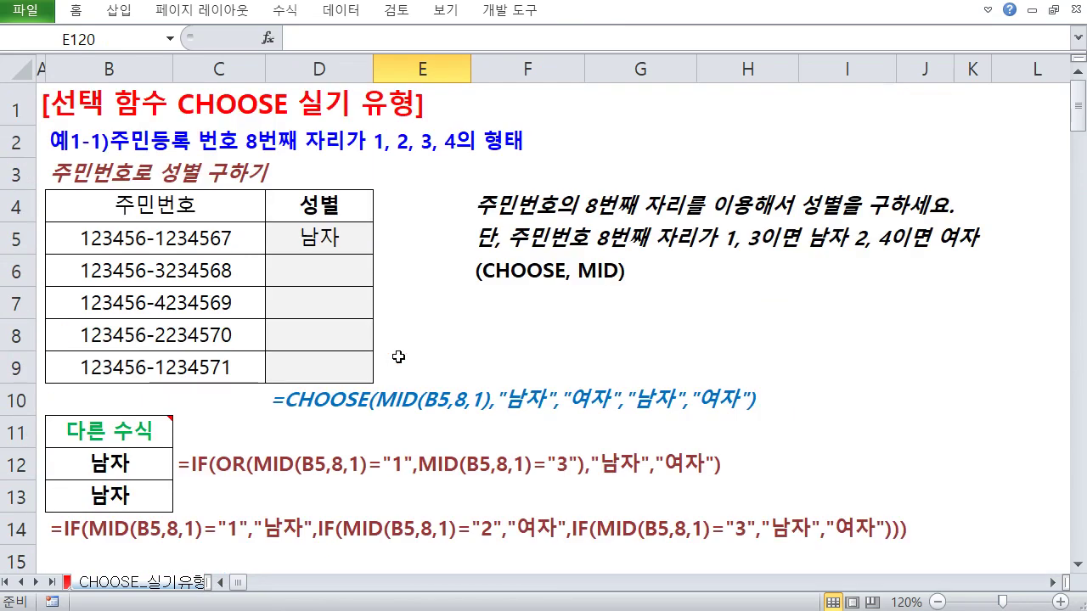
pyautogui.click(407, 310)
pyautogui.click(95, 108)
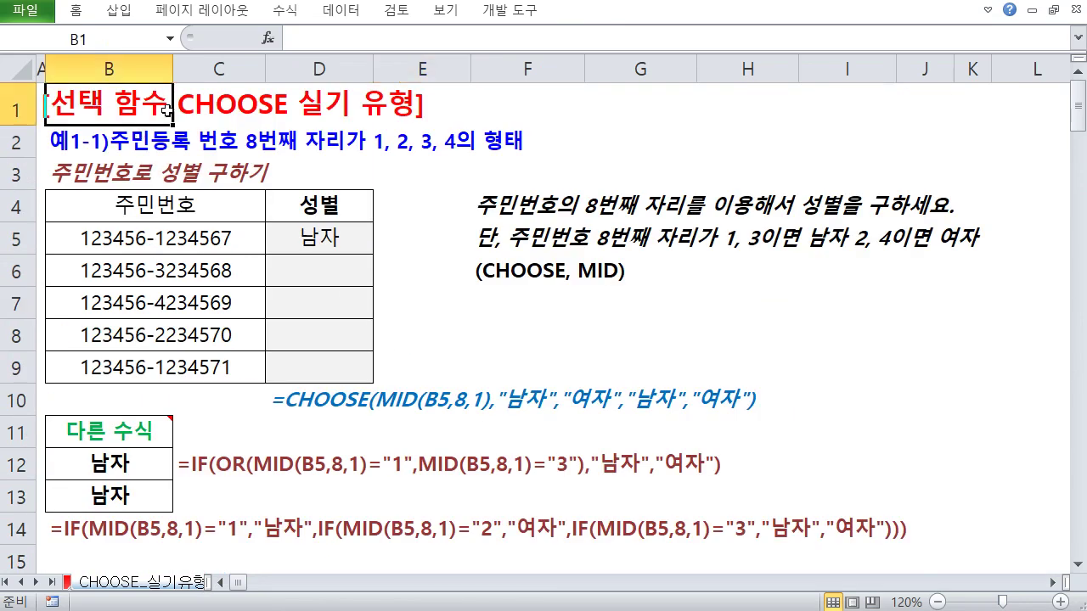
pyautogui.click(223, 116)
pyautogui.click(495, 151)
pyautogui.click(603, 118)
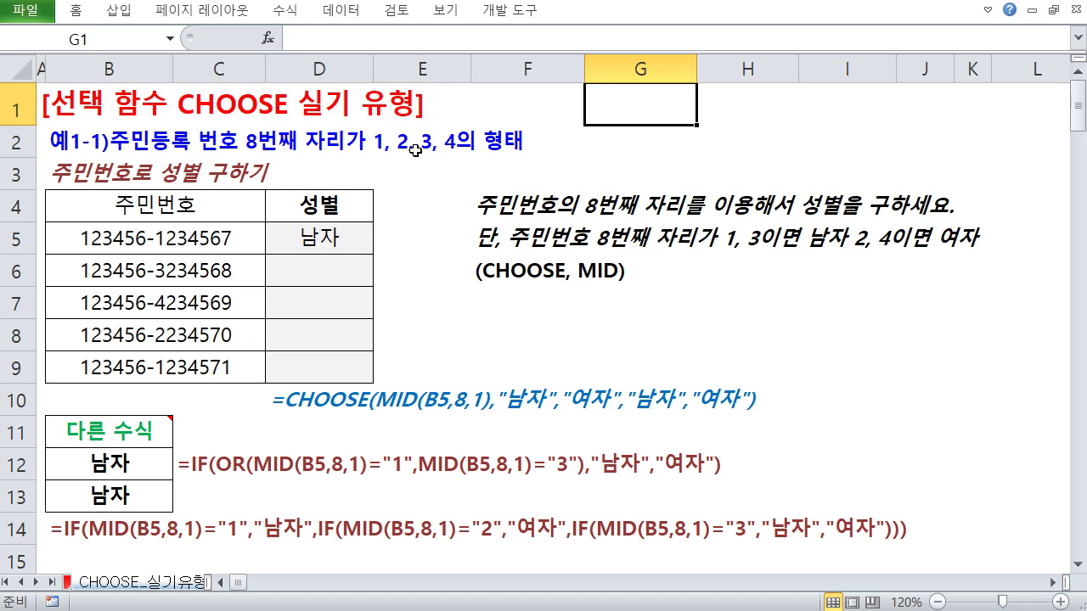
pyautogui.click(309, 433)
pyautogui.moveTo(166, 448)
pyautogui.mouseDown()
pyautogui.moveTo(289, 474)
pyautogui.moveTo(730, 481)
pyautogui.mouseUp()
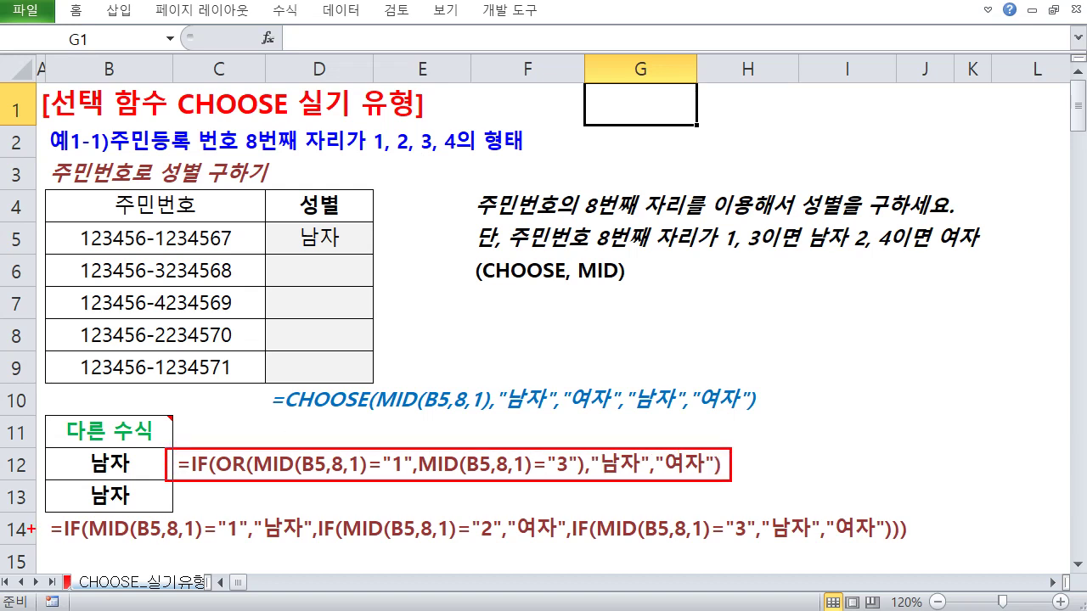
pyautogui.moveTo(30, 510)
pyautogui.mouseDown()
pyautogui.moveTo(802, 523)
pyautogui.moveTo(915, 543)
pyautogui.mouseUp()
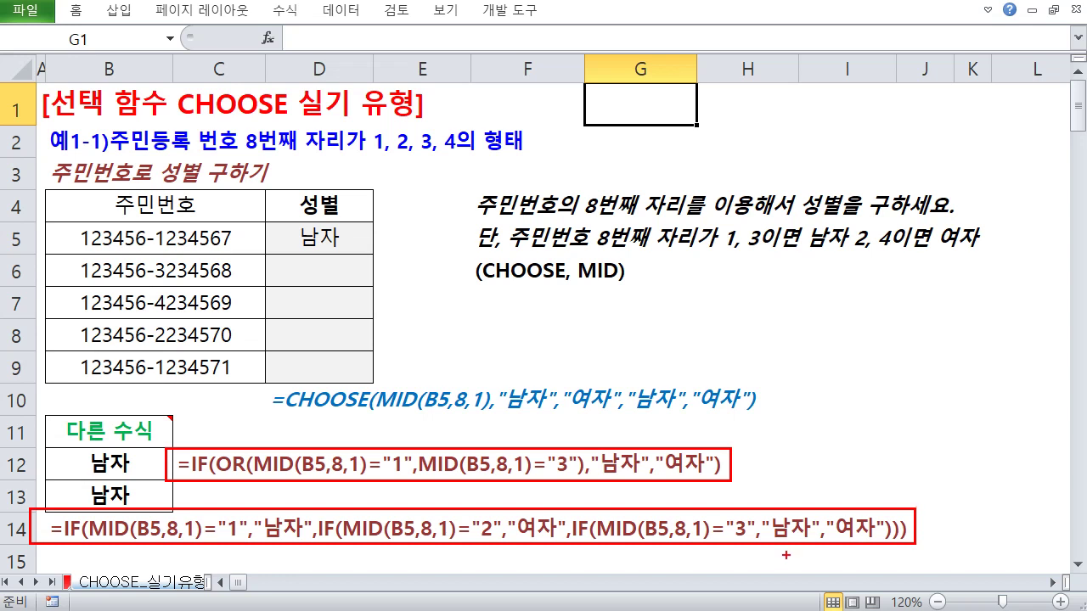
pyautogui.press('Escape')
# Start a CHOOSE formula in cell D6 of the 성별 column
pyautogui.click(330, 276)
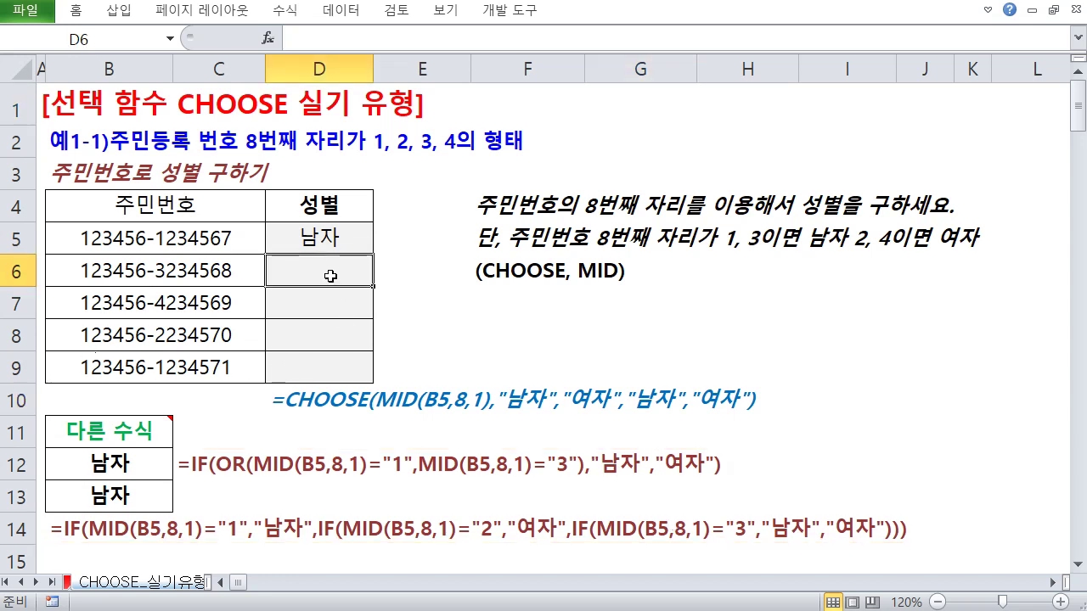
pyautogui.write('=')
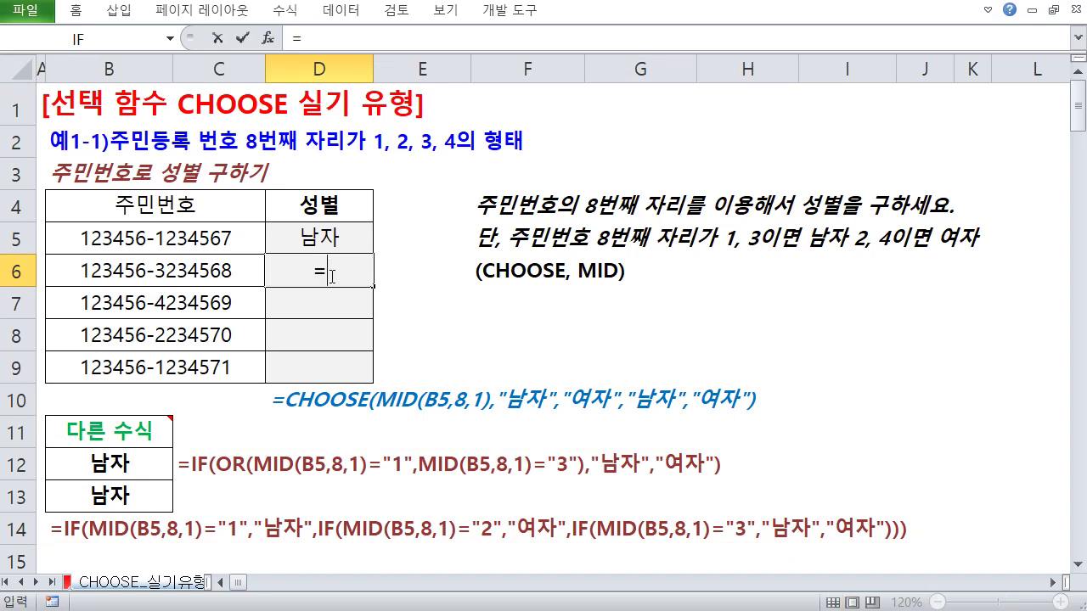
pyautogui.write('ch')
pyautogui.press('Down')
pyautogui.press('Down')
pyautogui.press('Down')
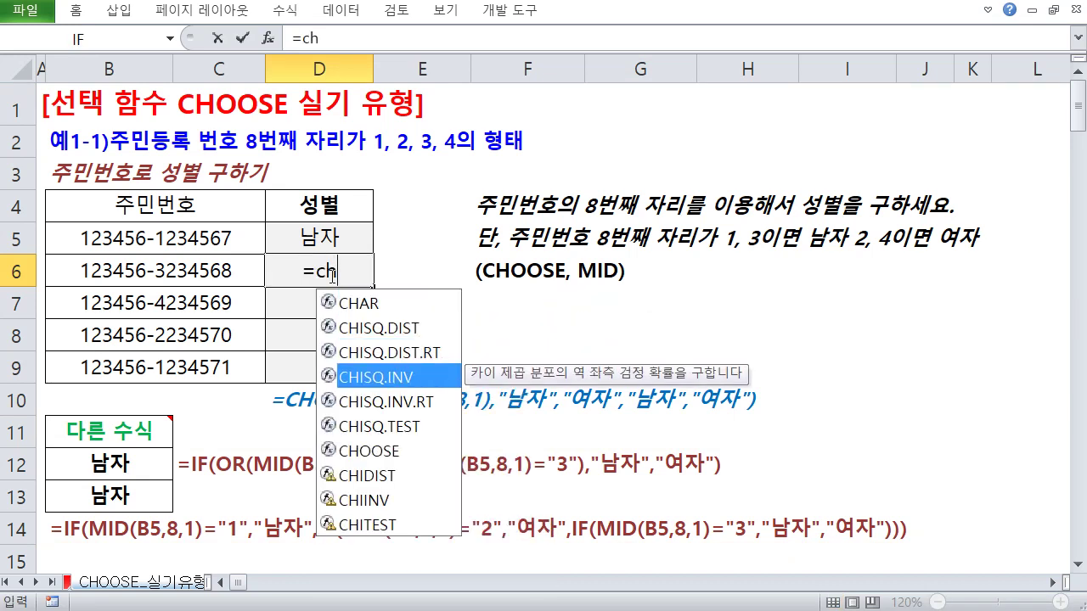
pyautogui.press('Down')
pyautogui.press('Down')
pyautogui.press('Down')
pyautogui.press('Tab')
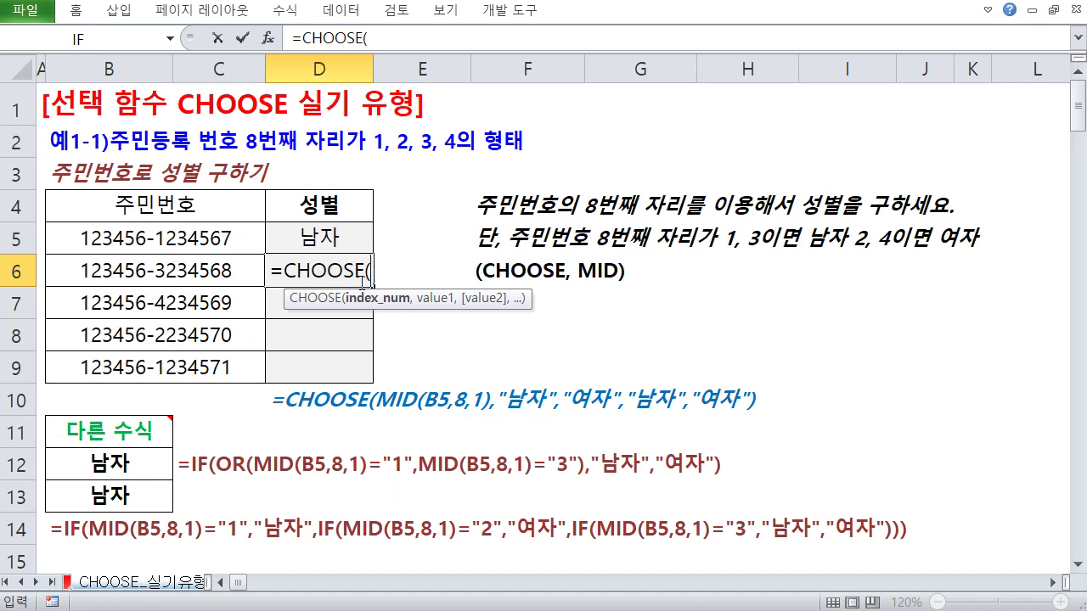
# Enter MID(B6,8,1) as the index argument of the CHOOSE formula in D6
pyautogui.moveTo(150, 227); pyautogui.dragTo(168, 381)
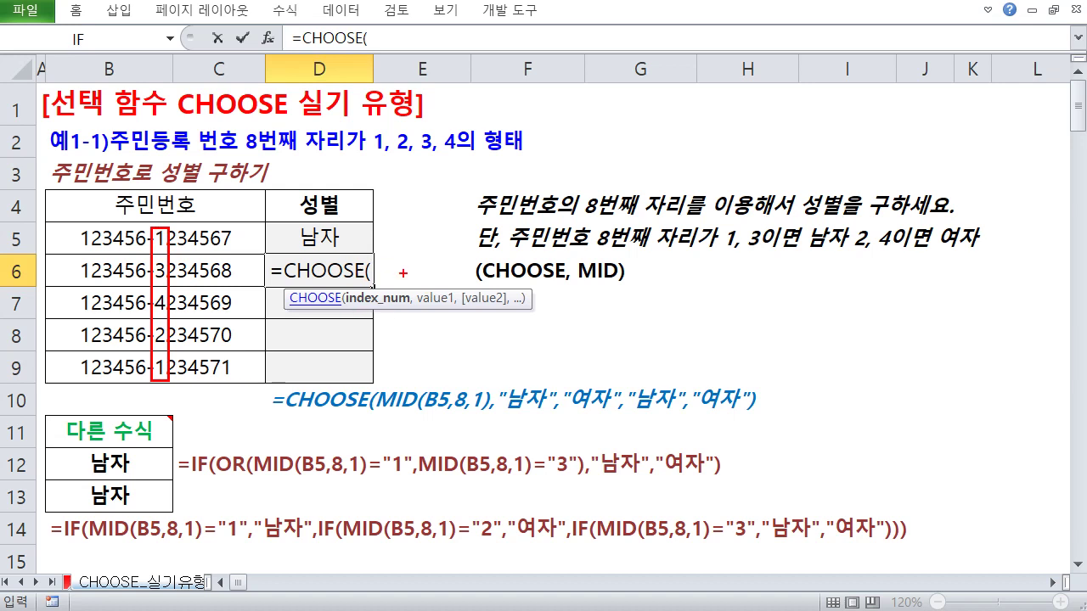
pyautogui.press('Escape')
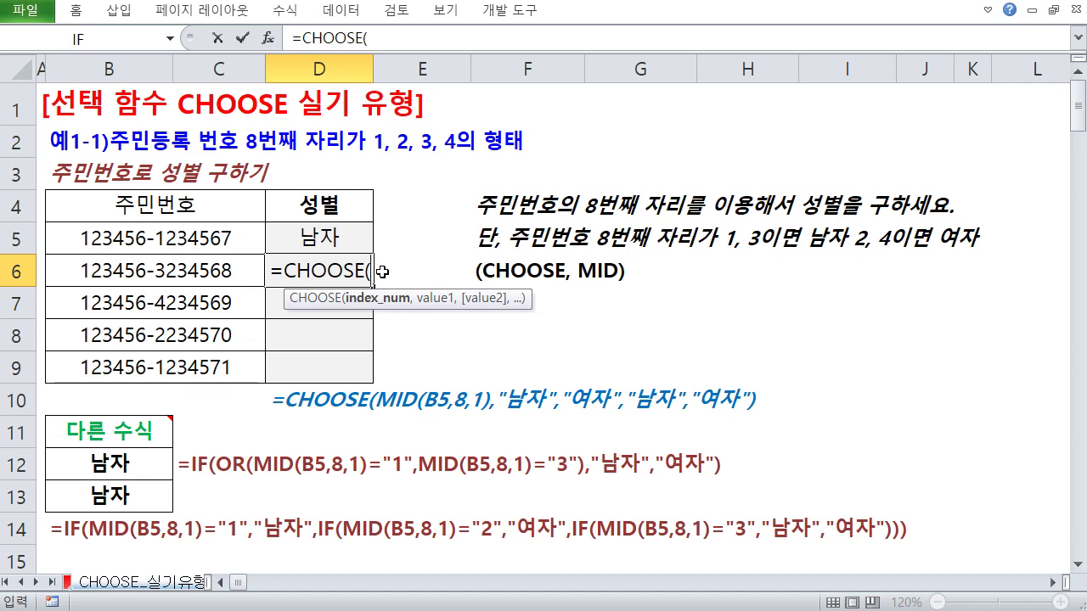
pyautogui.write('mid')
pyautogui.press('Tab')
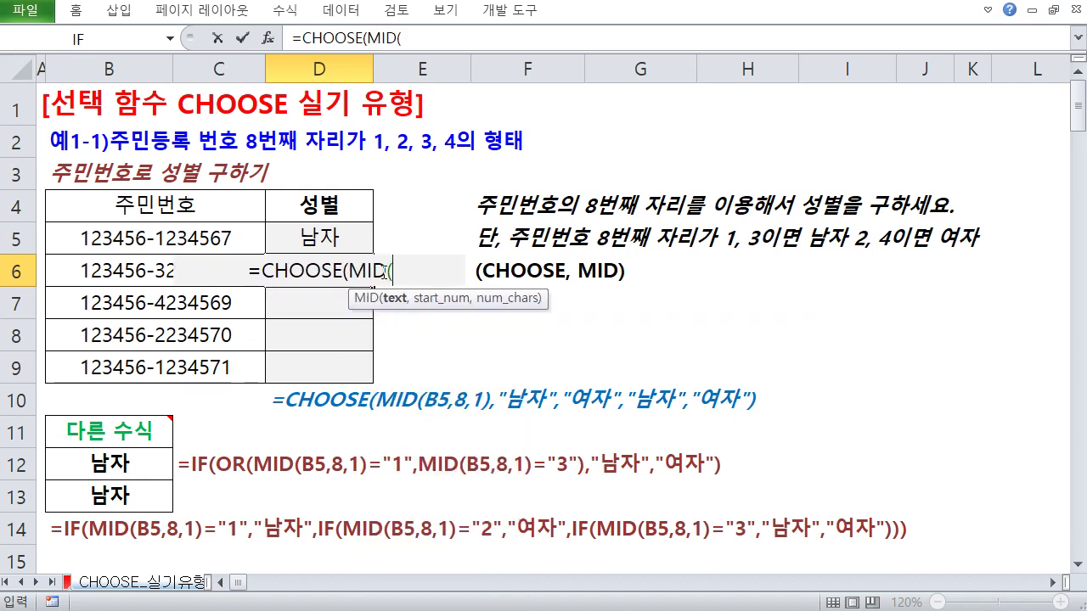
pyautogui.click(141, 270)
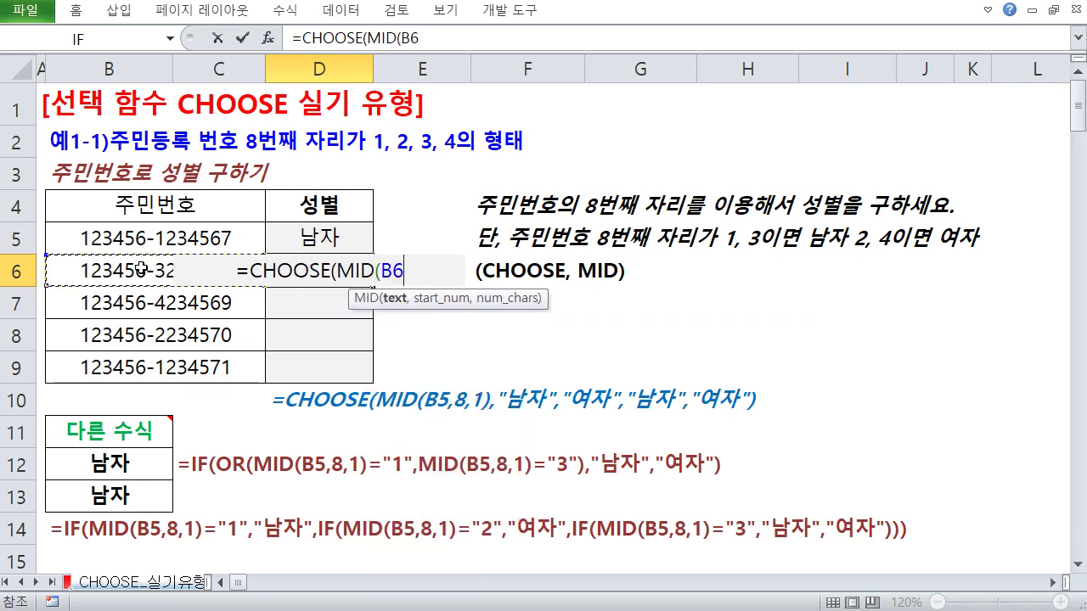
pyautogui.write('8,1')
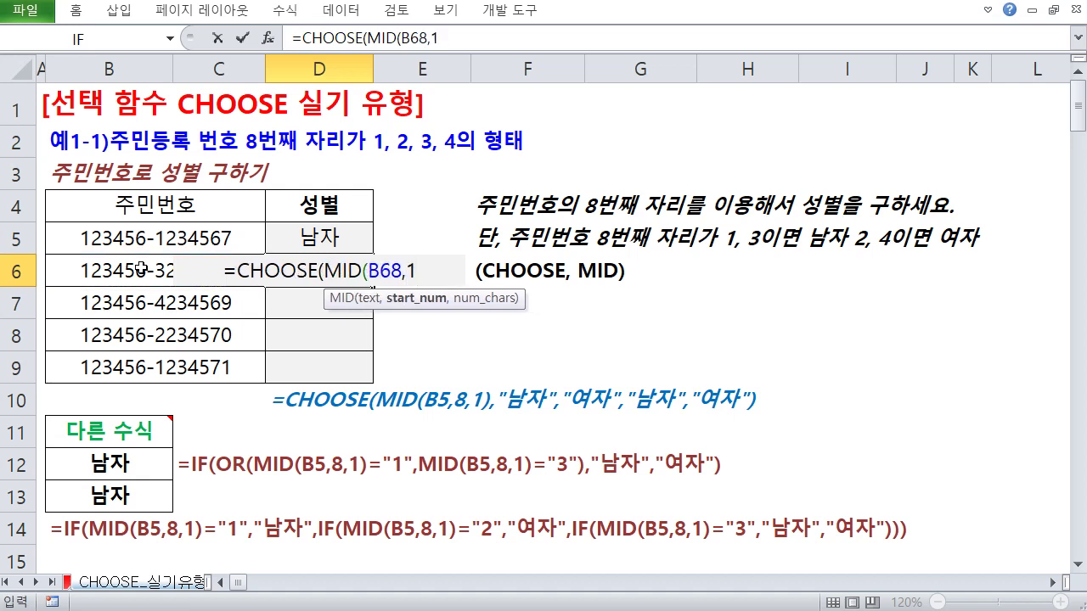
pyautogui.press('BackSpace')
pyautogui.press('BackSpace')
pyautogui.press('BackSpace')
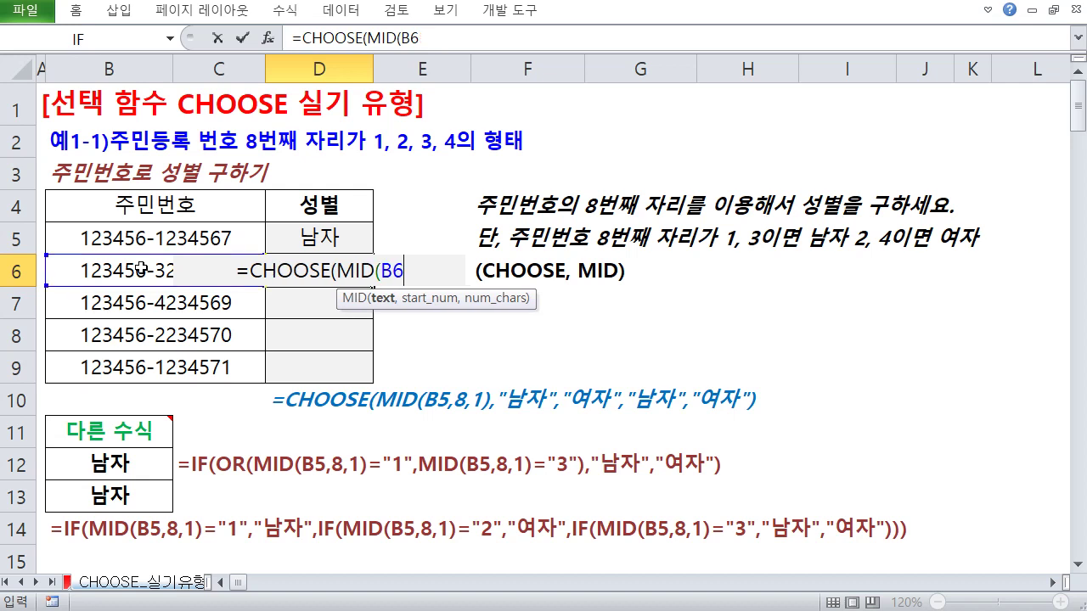
pyautogui.write(',8,')
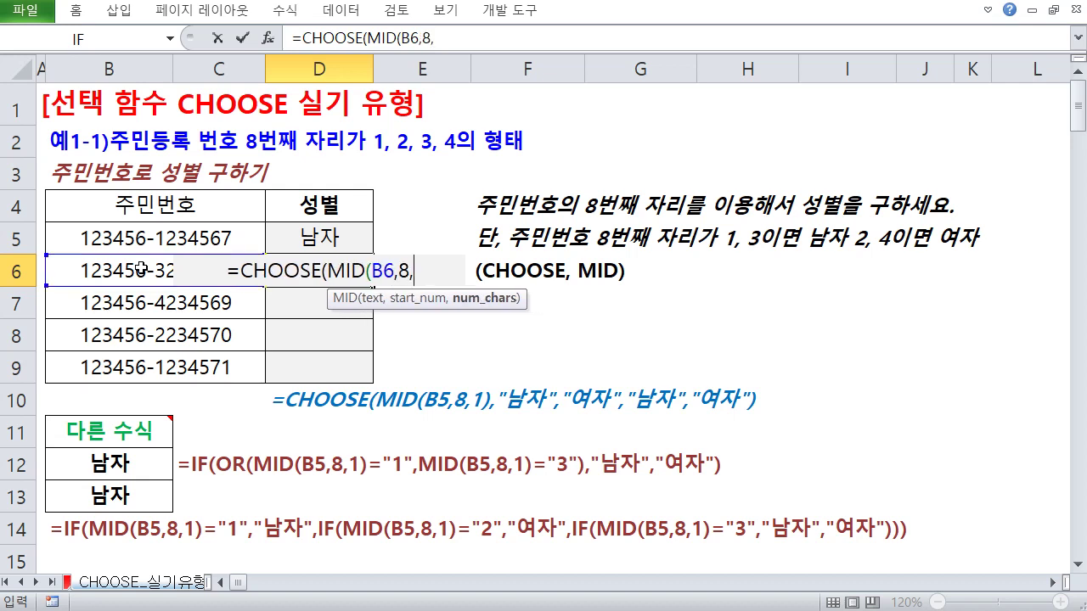
pyautogui.write('1)')
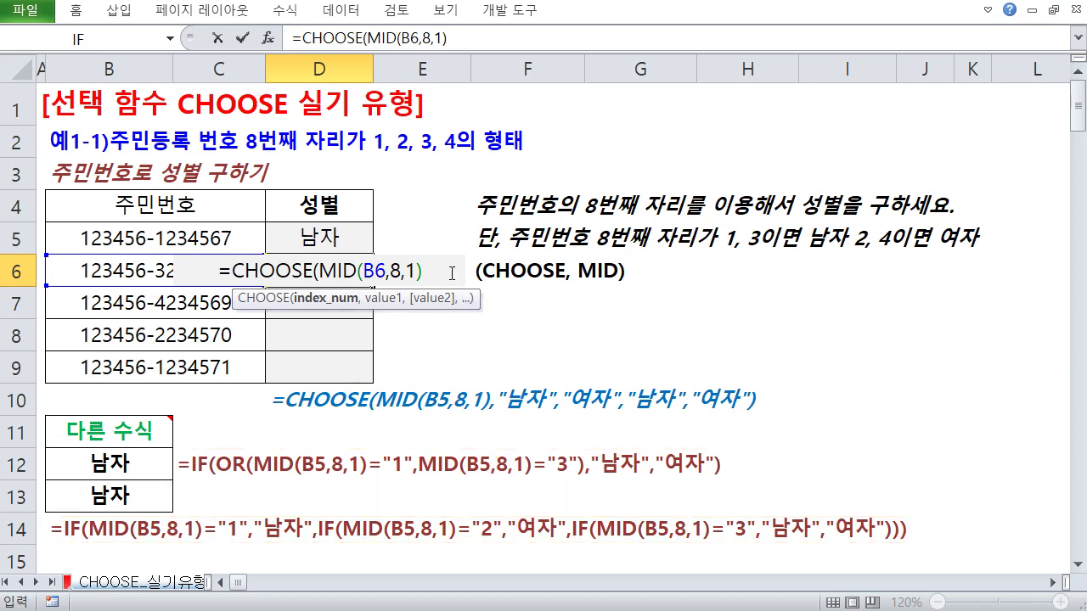
pyautogui.write('m')
pyautogui.press('BackSpace')
pyautogui.write(',"')
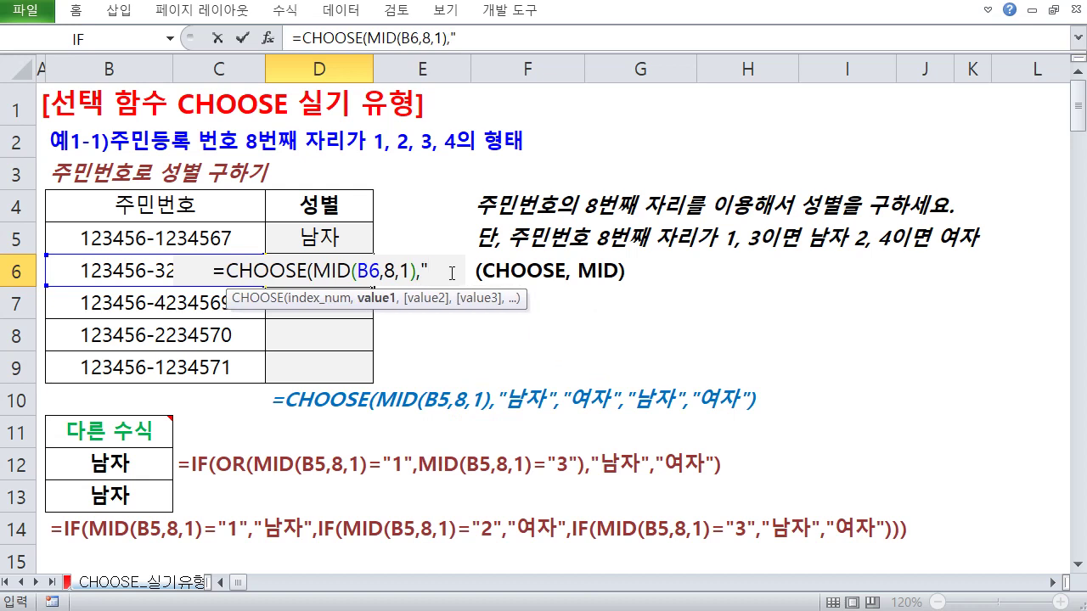
pyautogui.press('BackSpace')
pyautogui.press('BackSpace')
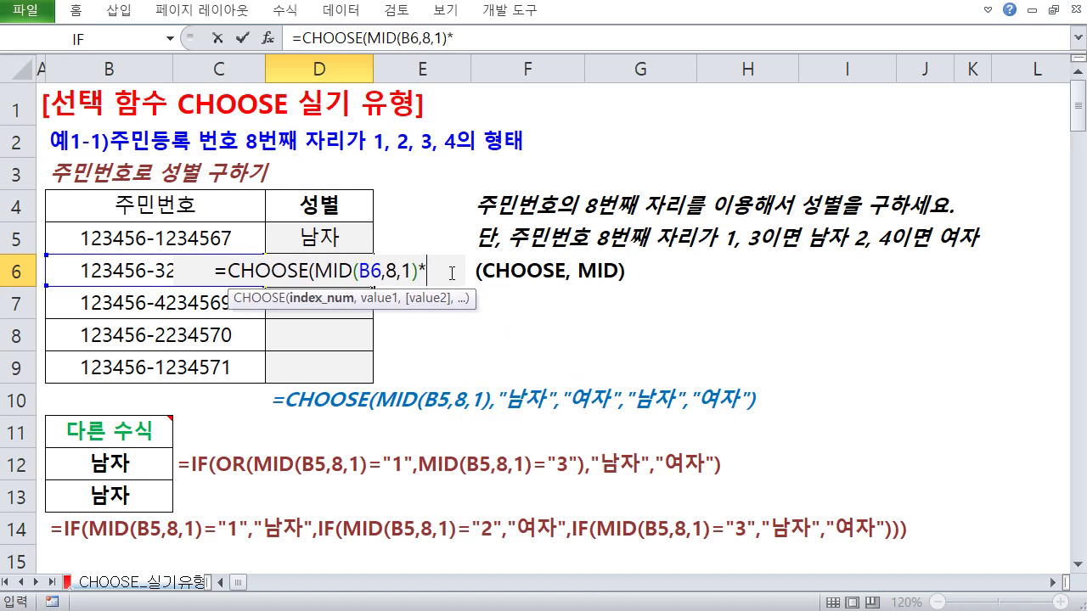
pyautogui.write('=1')
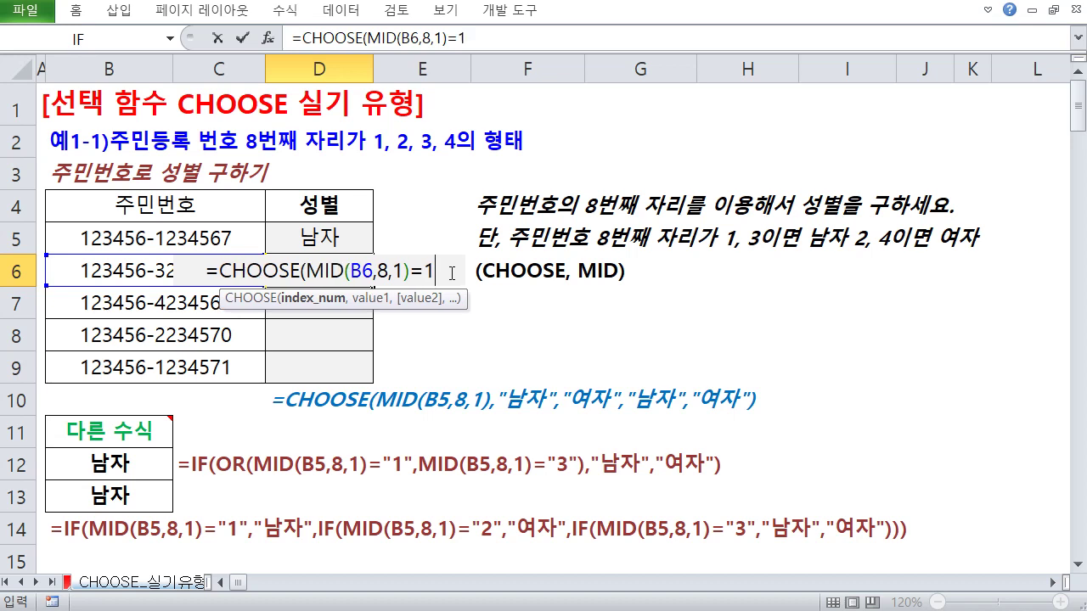
pyautogui.press('BackSpace')
pyautogui.press('BackSpace')
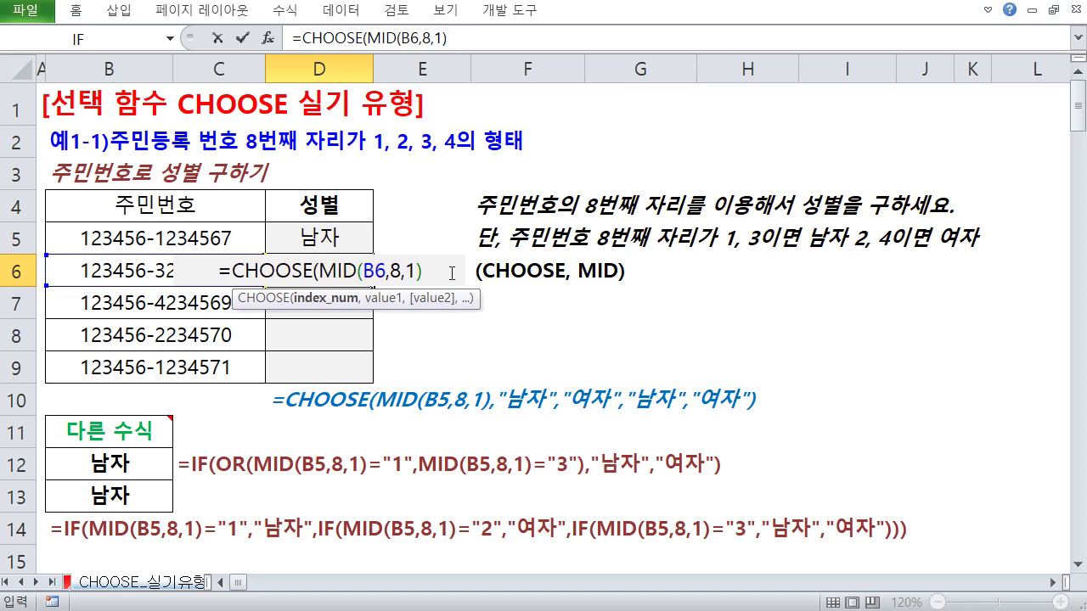
# Add "남자" as the first value of the CHOOSE formula in D6
pyautogui.write(',')
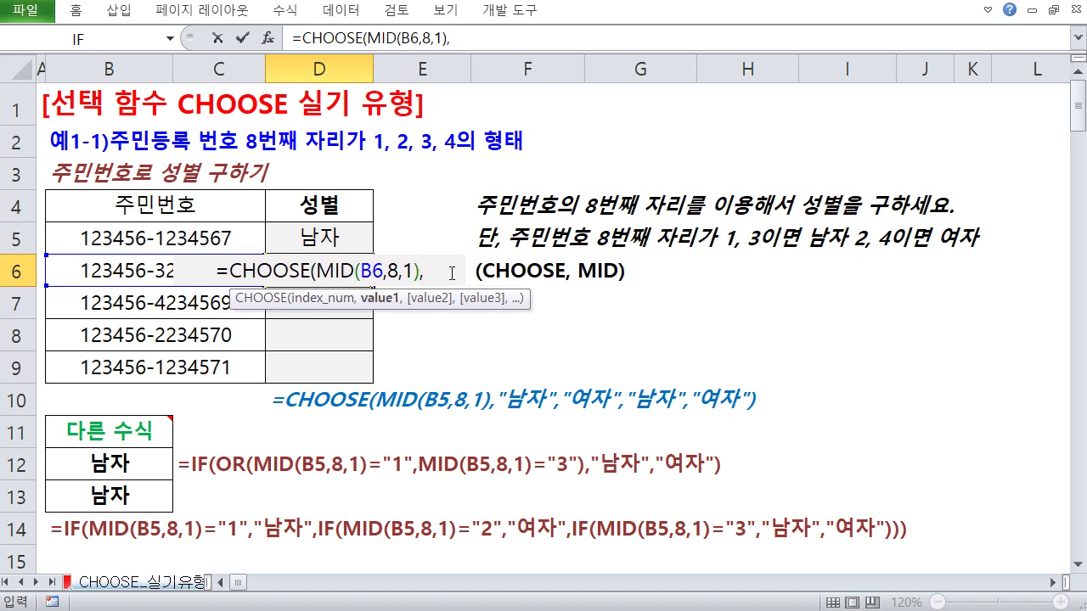
pyautogui.write('sk')
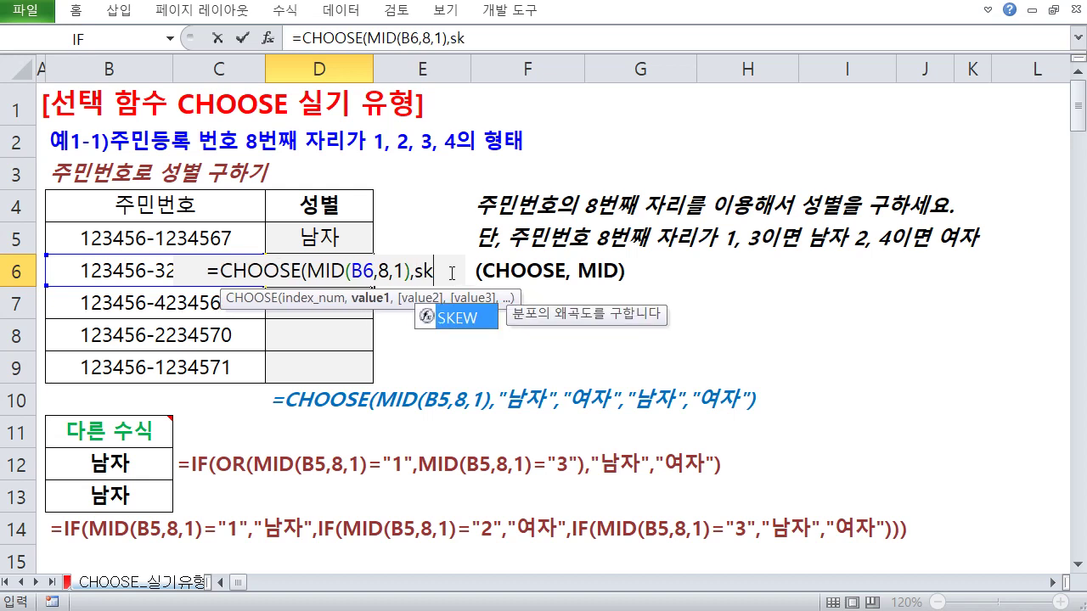
pyautogui.press('BackSpace')
pyautogui.press('BackSpace')
pyautogui.press('Hangul')
pyautogui.write('나ㅓㅁ자')
pyautogui.press('BackSpace')
pyautogui.press('BackSpace')
pyautogui.press('BackSpace')
pyautogui.press('BackSpace')
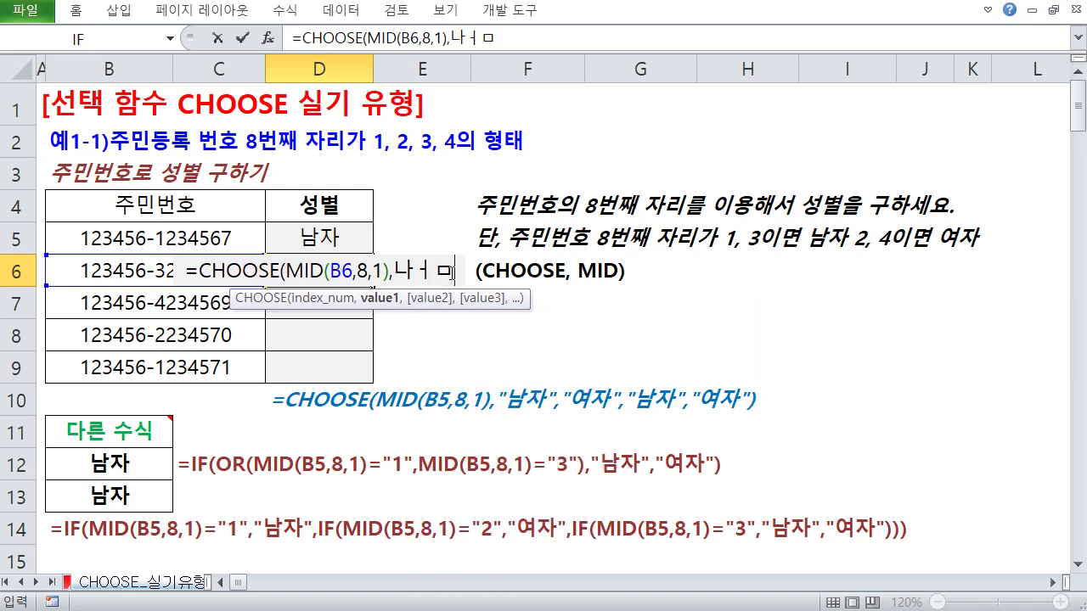
pyautogui.write('남자')
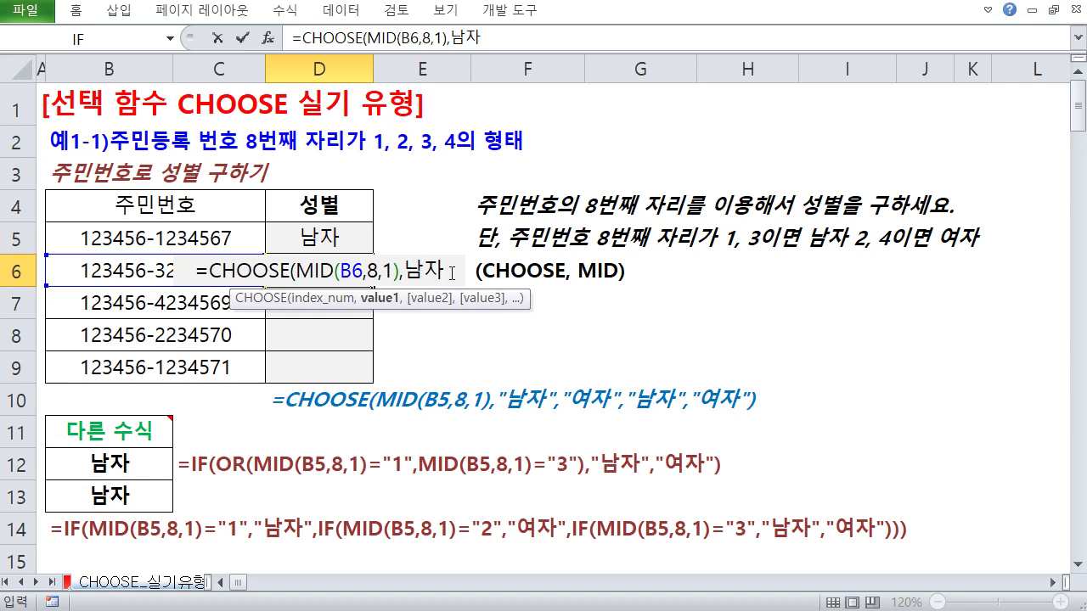
pyautogui.press('BackSpace')
pyautogui.press('BackSpace')
pyautogui.write('"남자",')
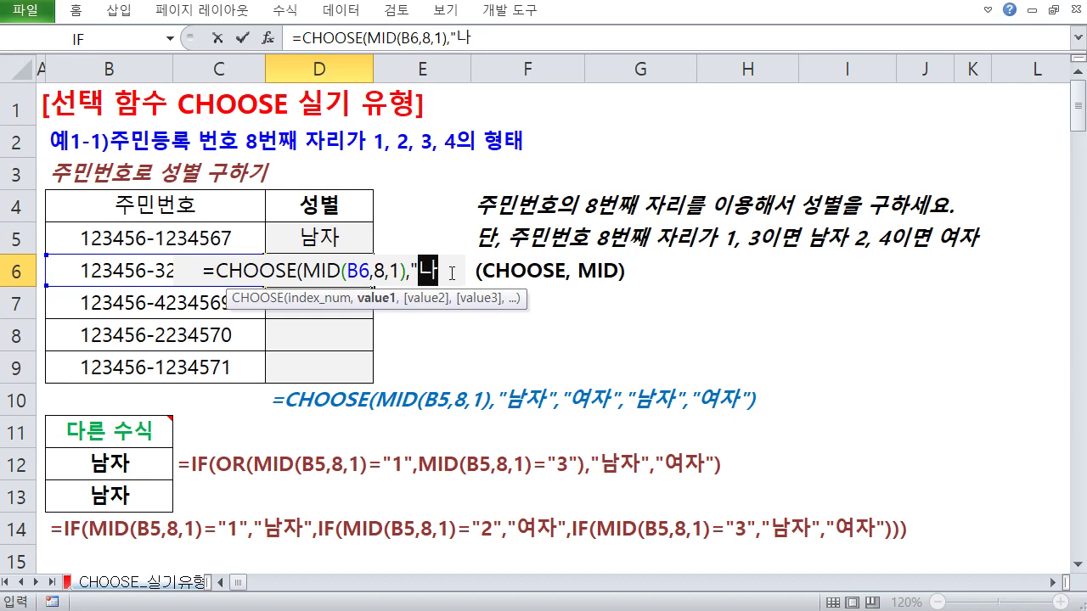
# Complete the CHOOSE formula in D6 with the values "여자", "남자", "여자", and clear the cell again
pyautogui.write('"여자",')
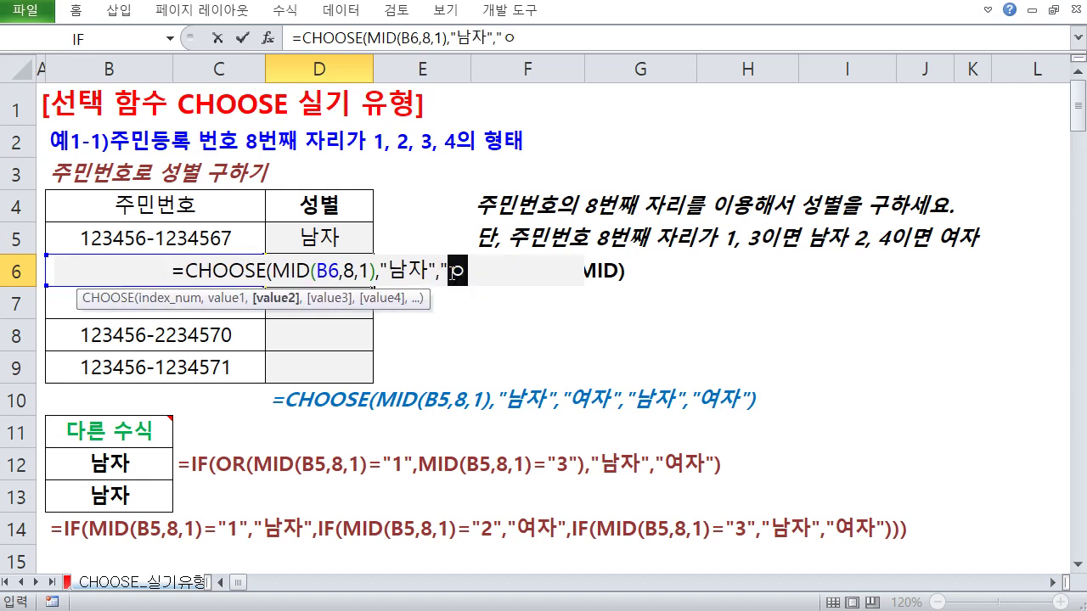
pyautogui.write('"남자')
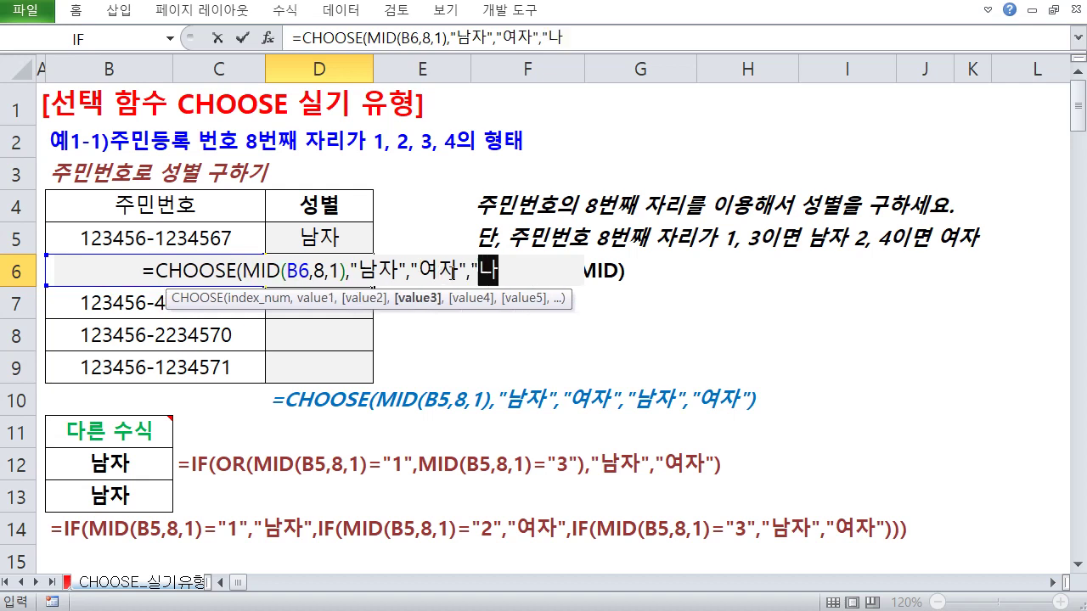
pyautogui.write(',"여자')
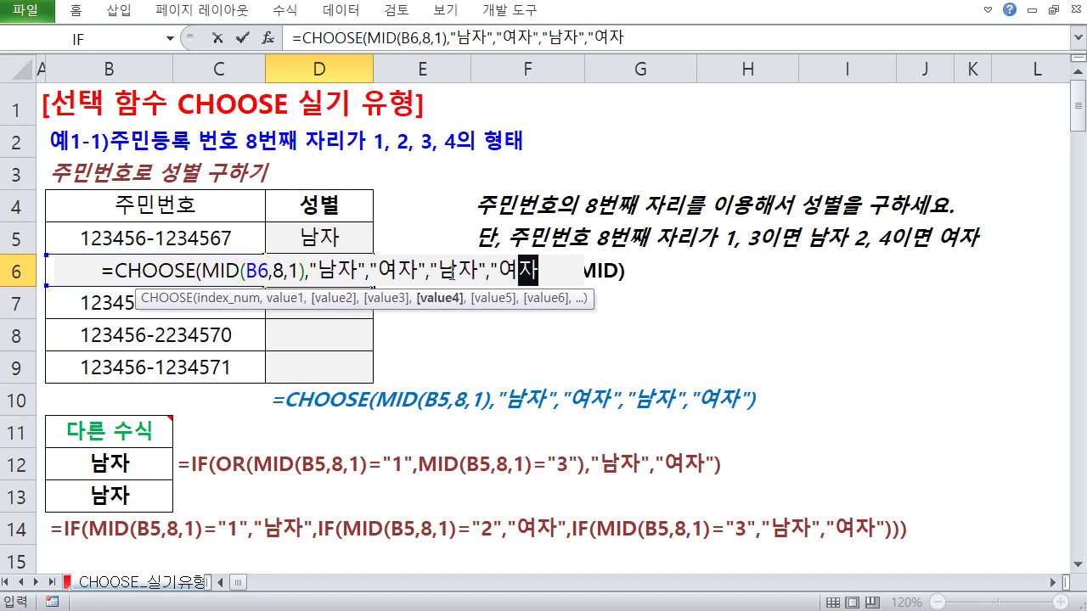
pyautogui.write('")')
pyautogui.press('Return')
pyautogui.press('Up')
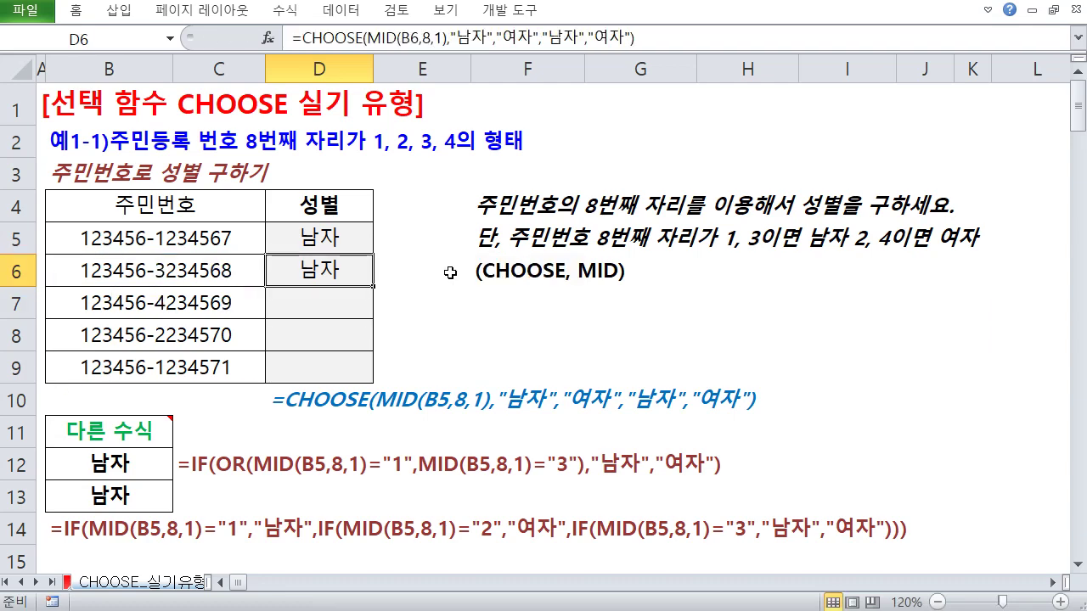
pyautogui.press('Delete')
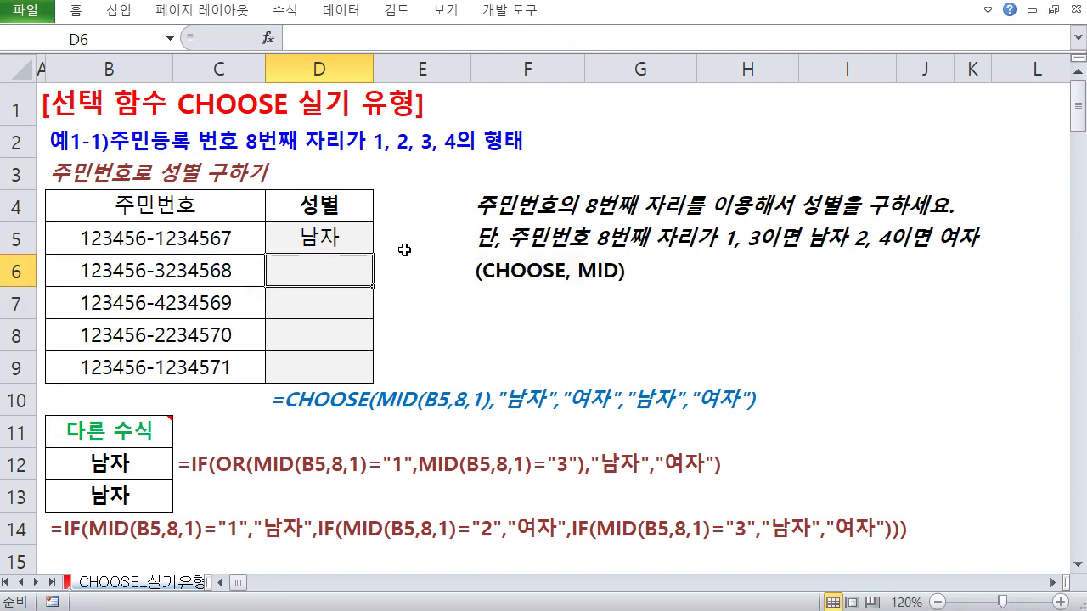
# Examine example 1-2, marking its conditions and the last digits of the 기차코드 column
pyautogui.scroll(-1, 404, 250)
pyautogui.scroll(-4, 404, 250)
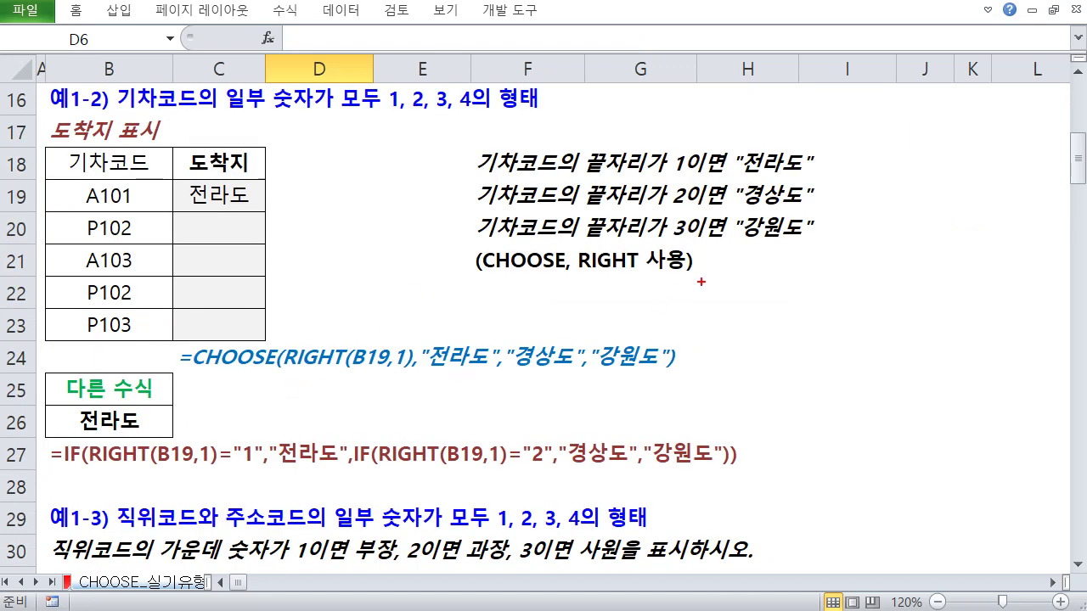
pyautogui.moveTo(467, 129)
pyautogui.mouseDown()
pyautogui.moveTo(792, 235)
pyautogui.moveTo(897, 250)
pyautogui.mouseUp()
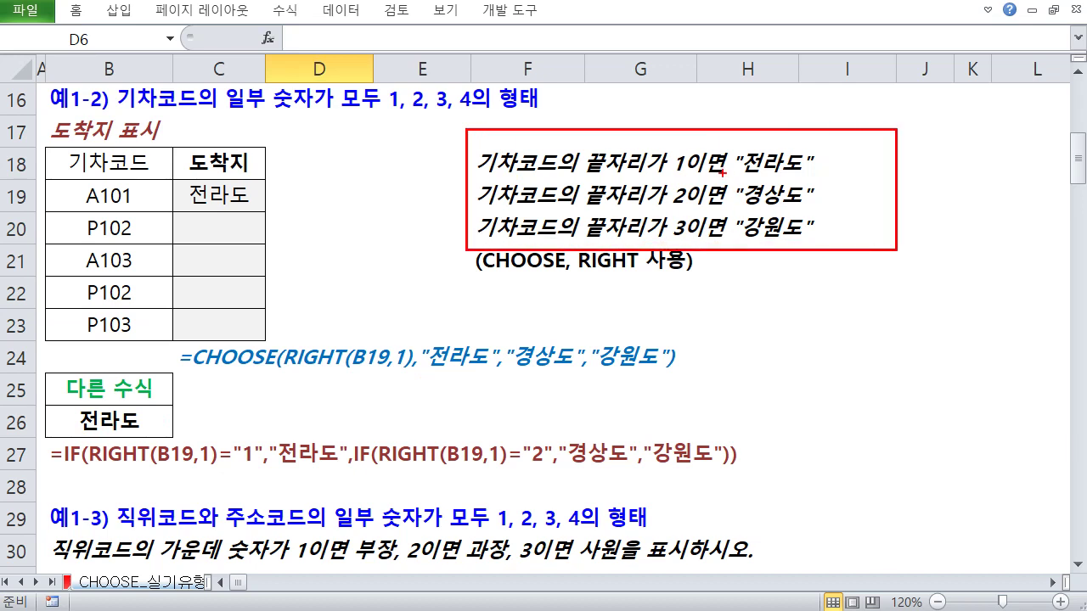
pyautogui.moveTo(671, 149); pyautogui.dragTo(686, 248)
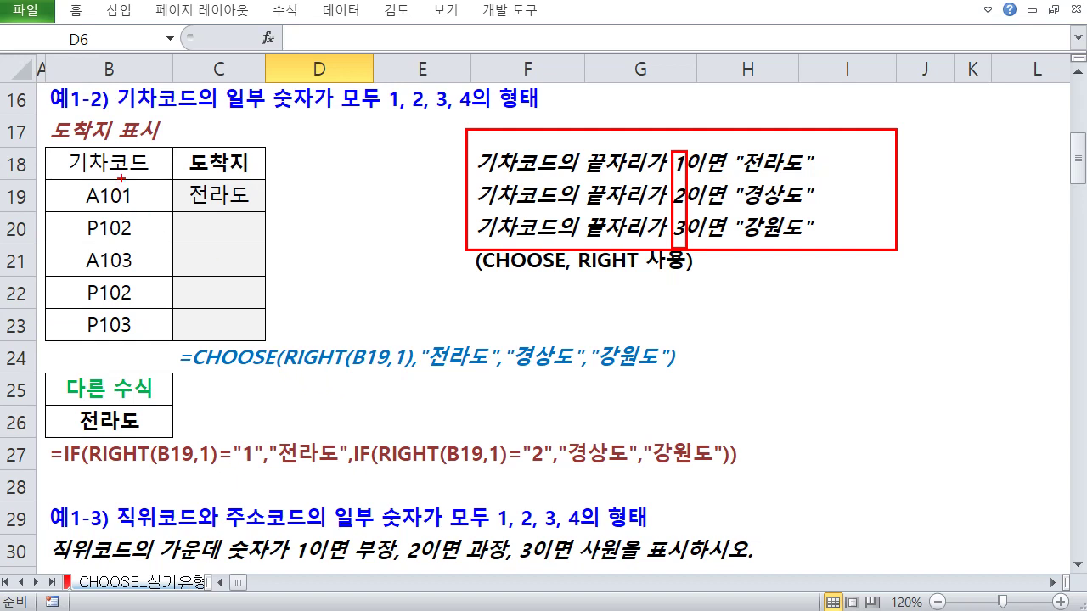
pyautogui.moveTo(118, 176); pyautogui.dragTo(134, 337)
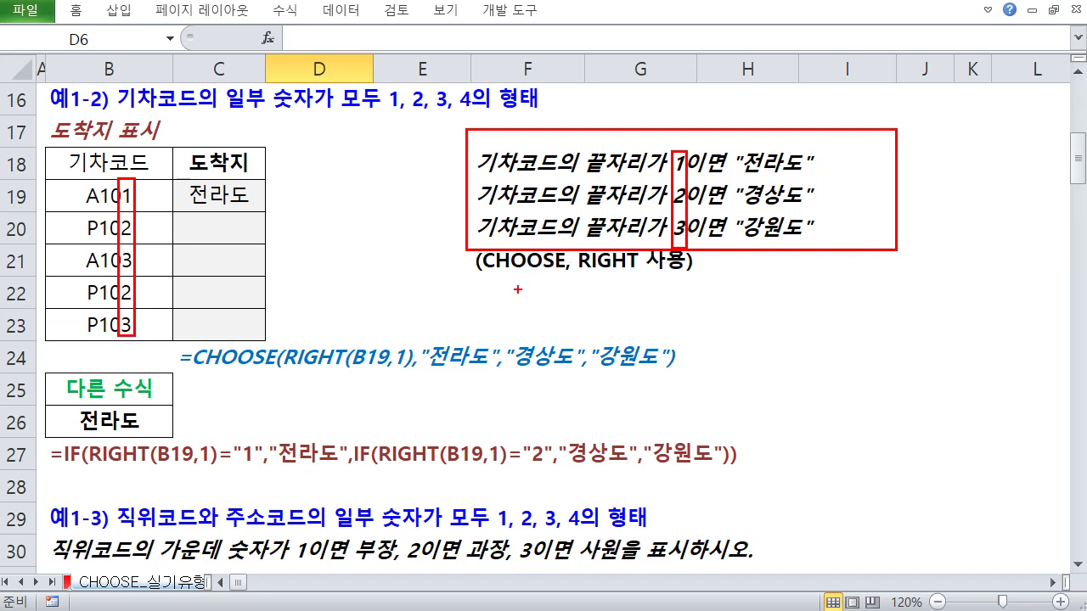
pyautogui.press('Escape')
# Examine example 1-3, marking the middle digits of the 직위코드 column and the last digits of the 주소코드 column
pyautogui.scroll(-5, 413, 251)
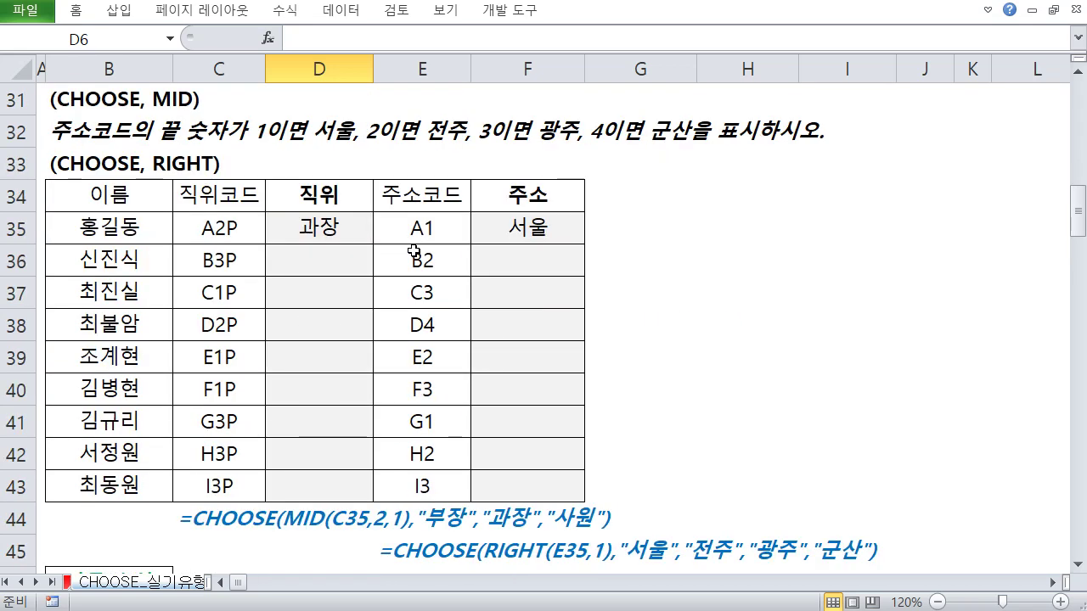
pyautogui.scroll(1, 1002, 94)
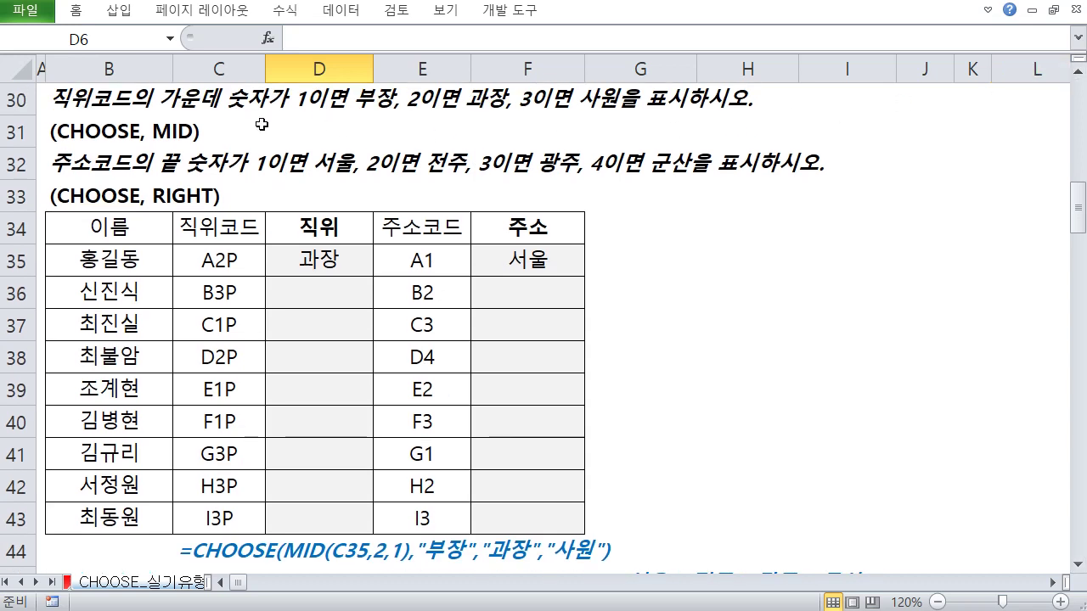
pyautogui.moveTo(216, 243); pyautogui.dragTo(226, 540)
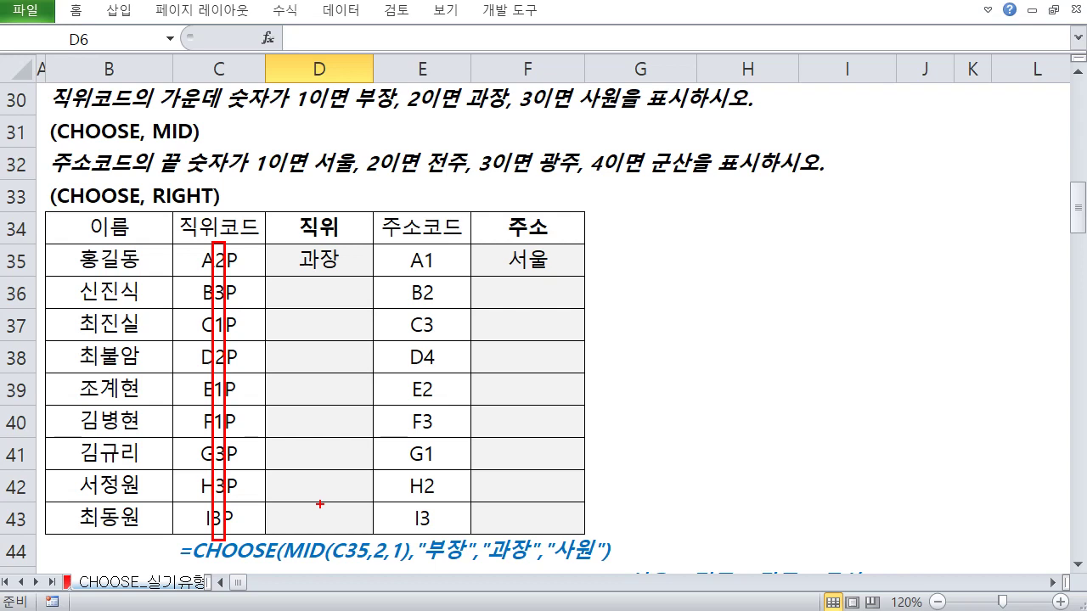
pyautogui.press('Escape')
pyautogui.scroll(-1, 302, 151)
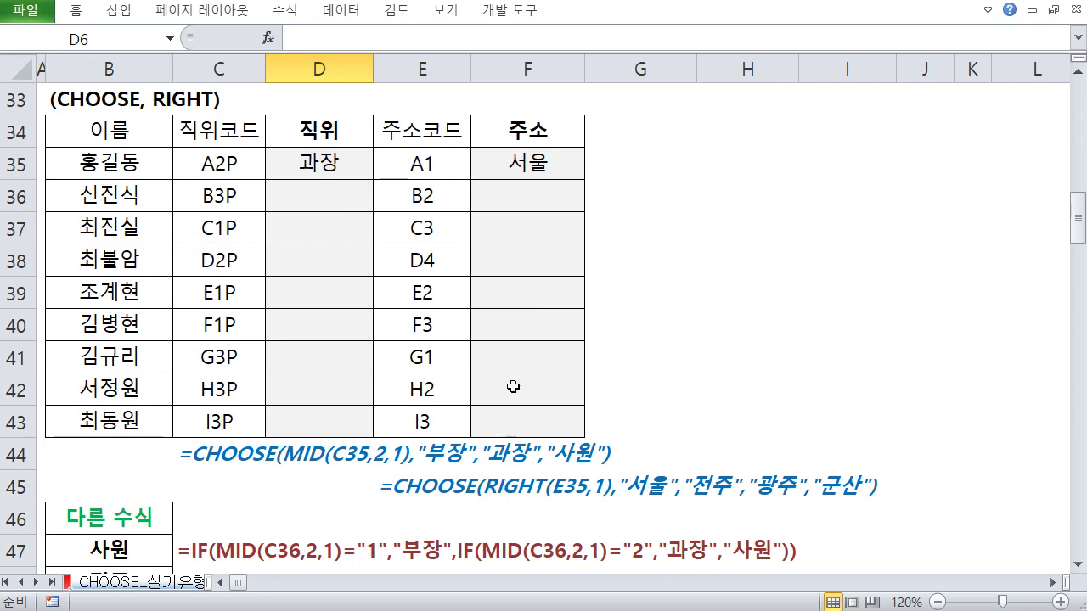
pyautogui.scroll(1, 520, 283)
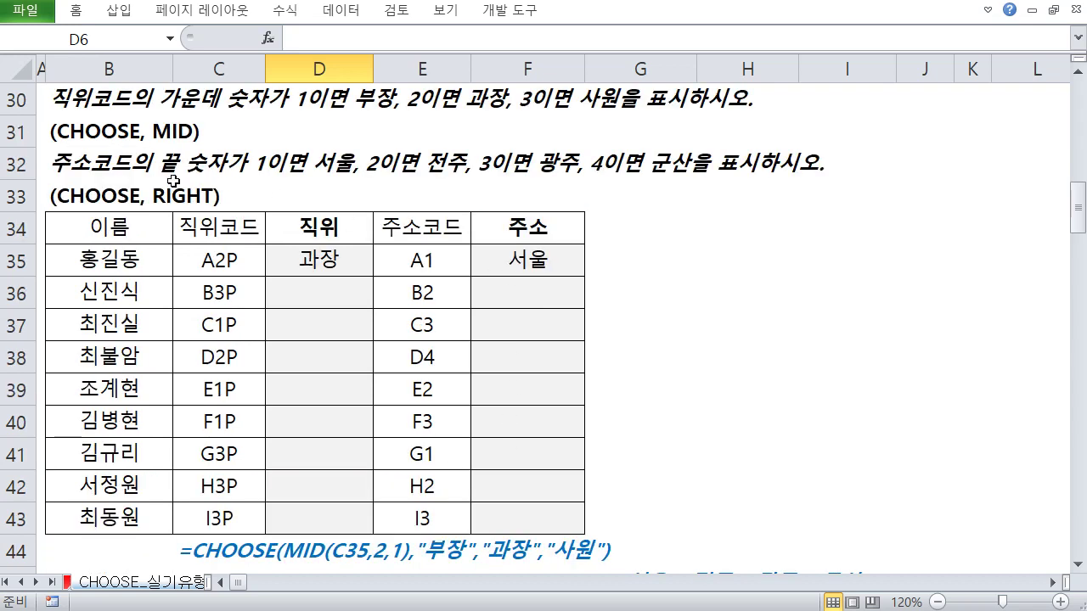
pyautogui.moveTo(419, 240); pyautogui.dragTo(434, 539)
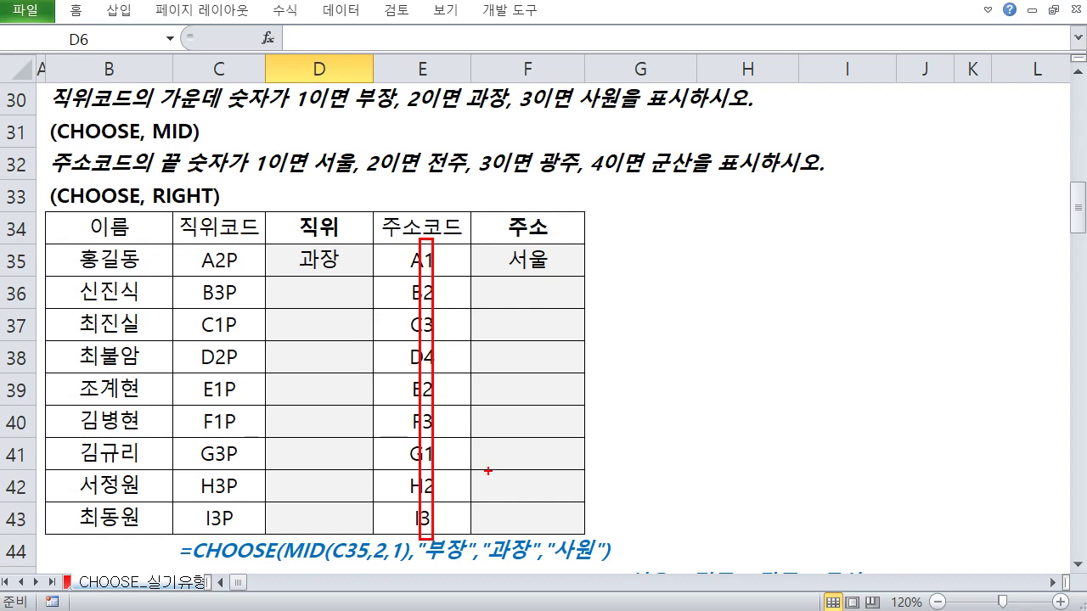
pyautogui.press('Escape')
# Review the CHOOSE answers and the alternative IF formulas below the table of example 1-3
pyautogui.scroll(-2, 490, 468)
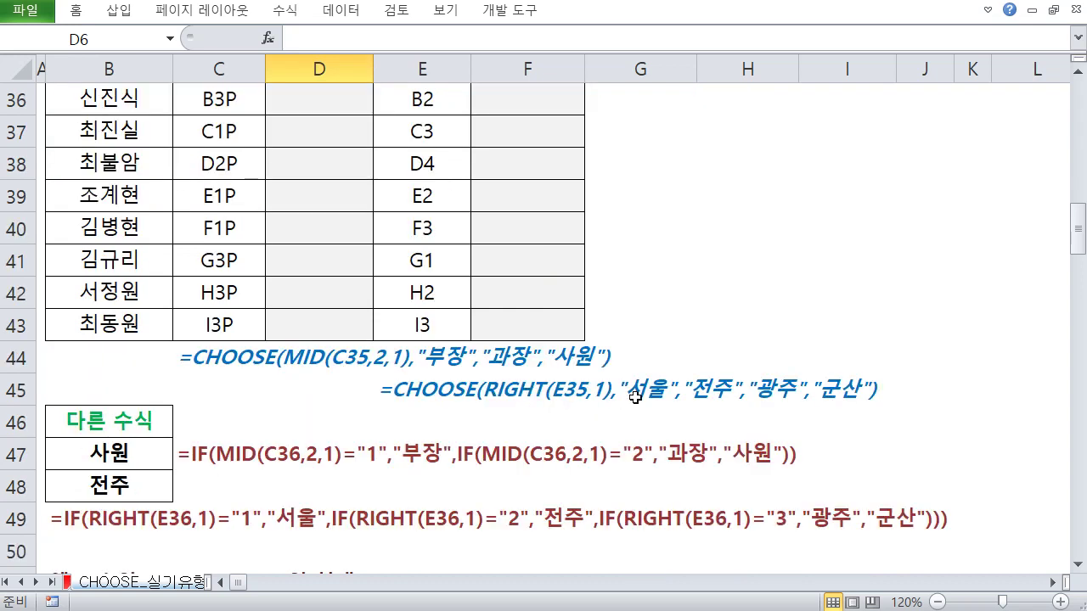
pyautogui.moveTo(242, 443); pyautogui.dragTo(590, 455)
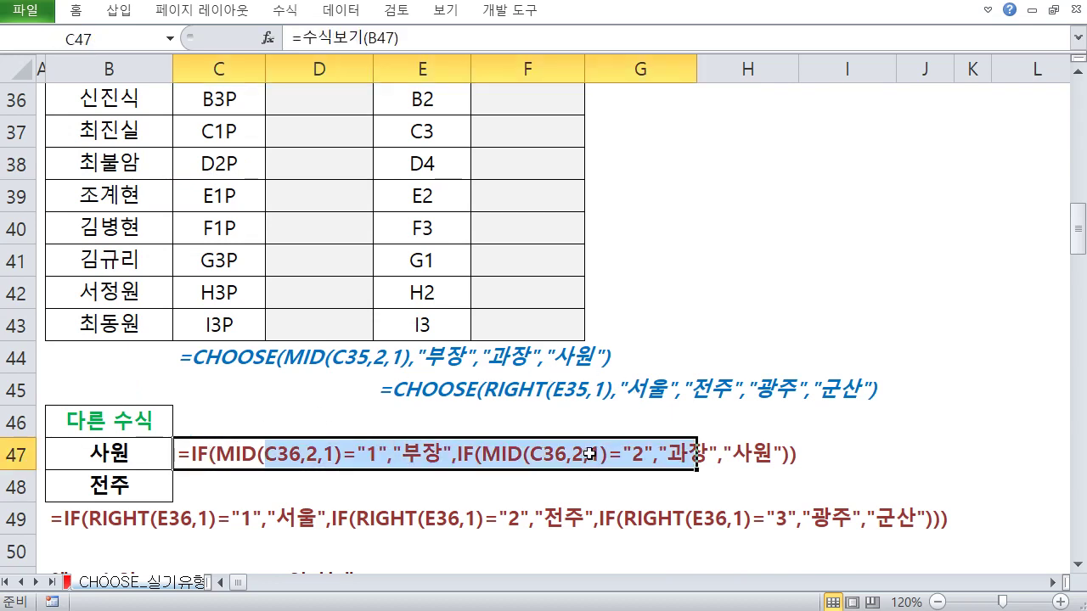
pyautogui.click(442, 463)
pyautogui.scroll(-1, 419, 444)
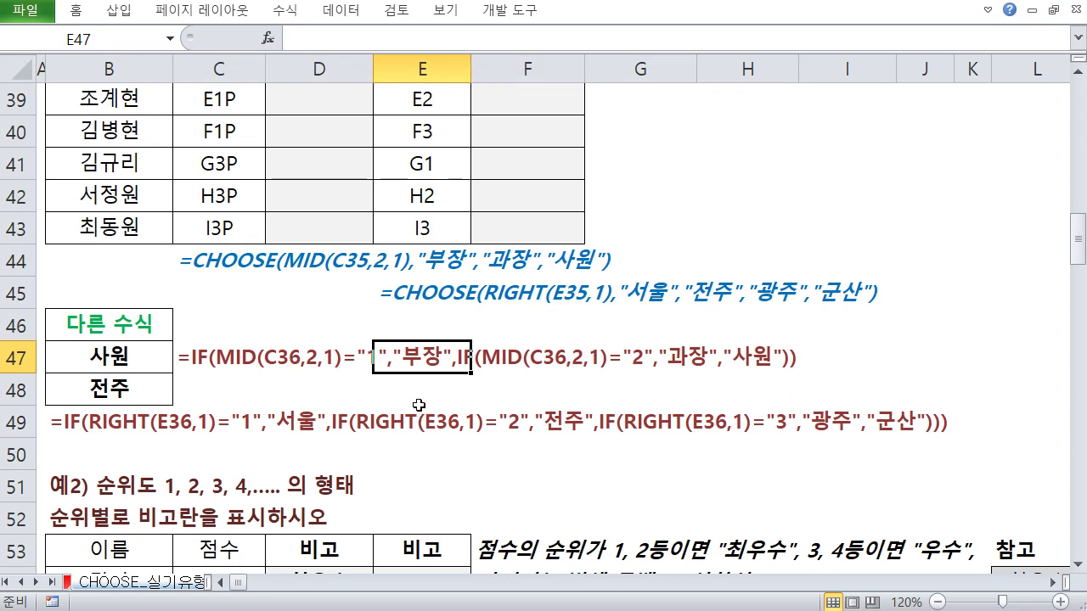
# Go to example 2 on rankings and clear the existing formula from D54 in the first 비고 column
pyautogui.scroll(-2, 418, 405)
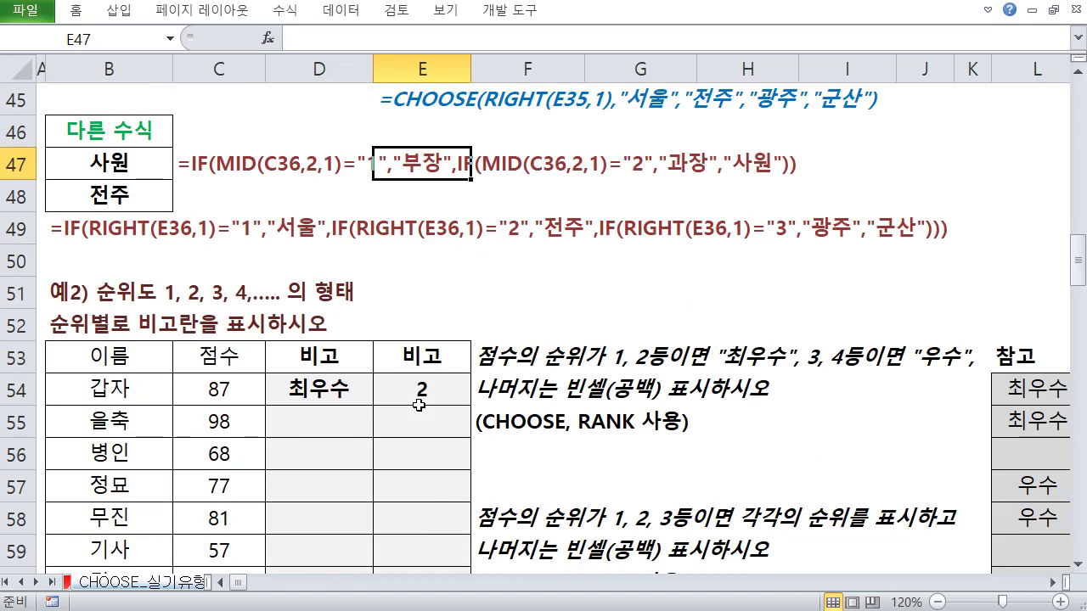
pyautogui.scroll(-2, 420, 395)
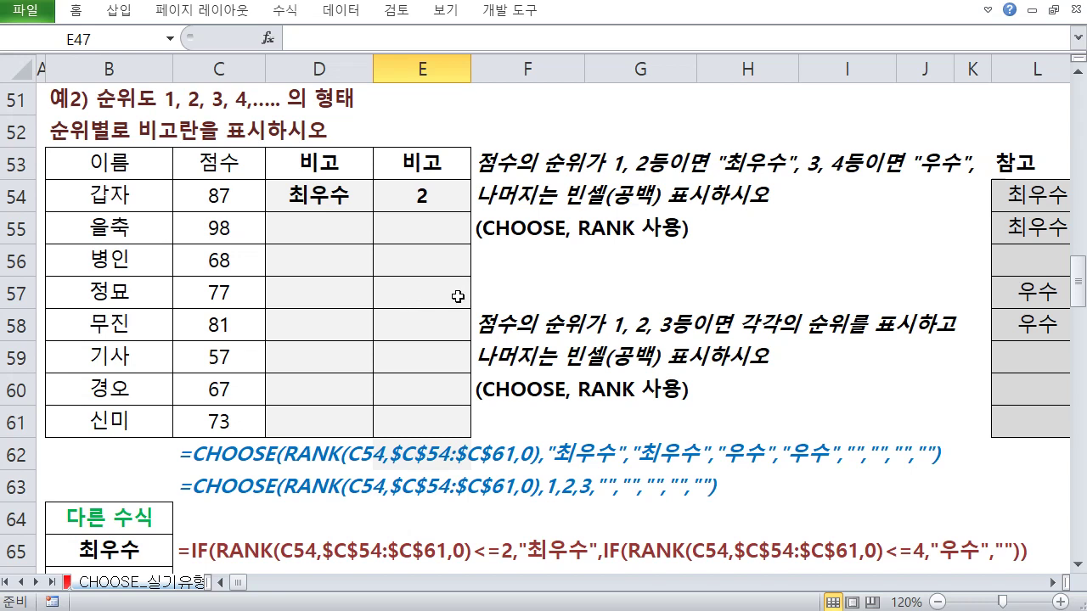
pyautogui.click(296, 199)
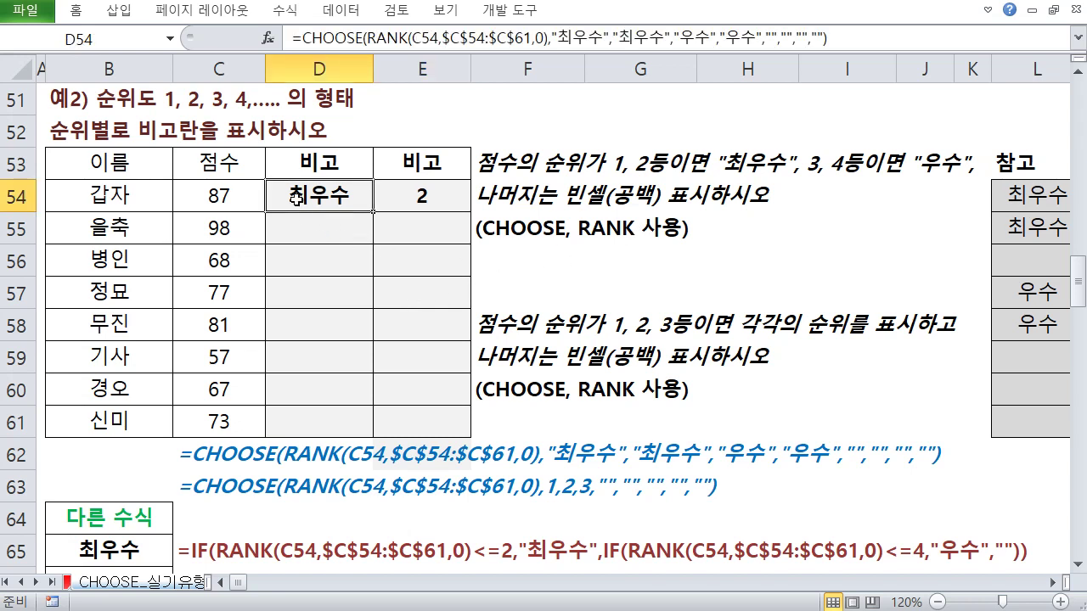
pyautogui.press('Delete')
pyautogui.write('=ra')
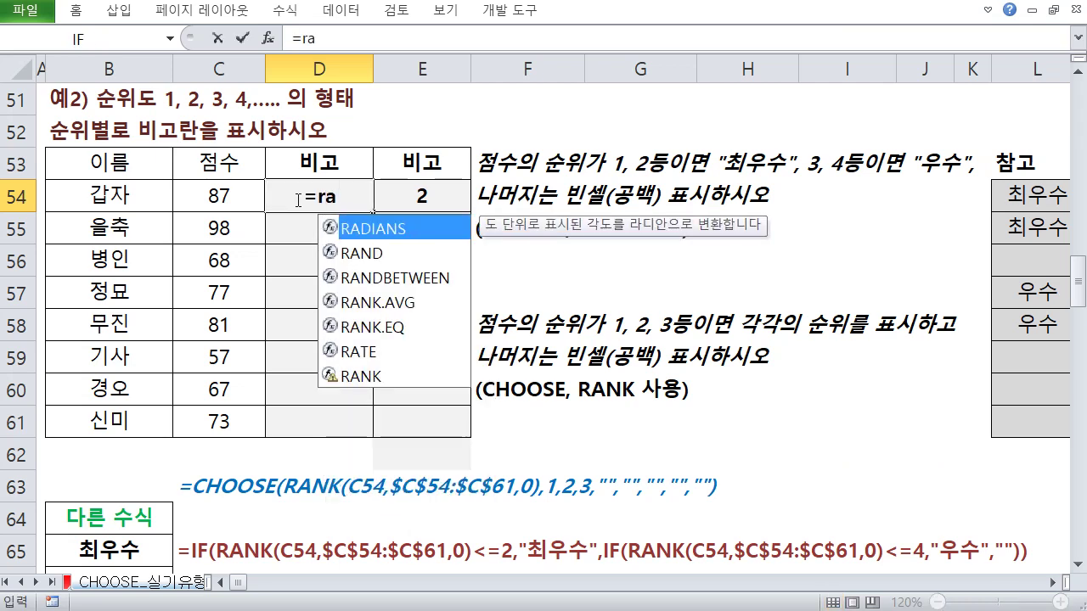
pyautogui.press('Down')
pyautogui.press('Down')
pyautogui.press('Down')
pyautogui.press('Down')
pyautogui.press('Down')
pyautogui.press('Down')
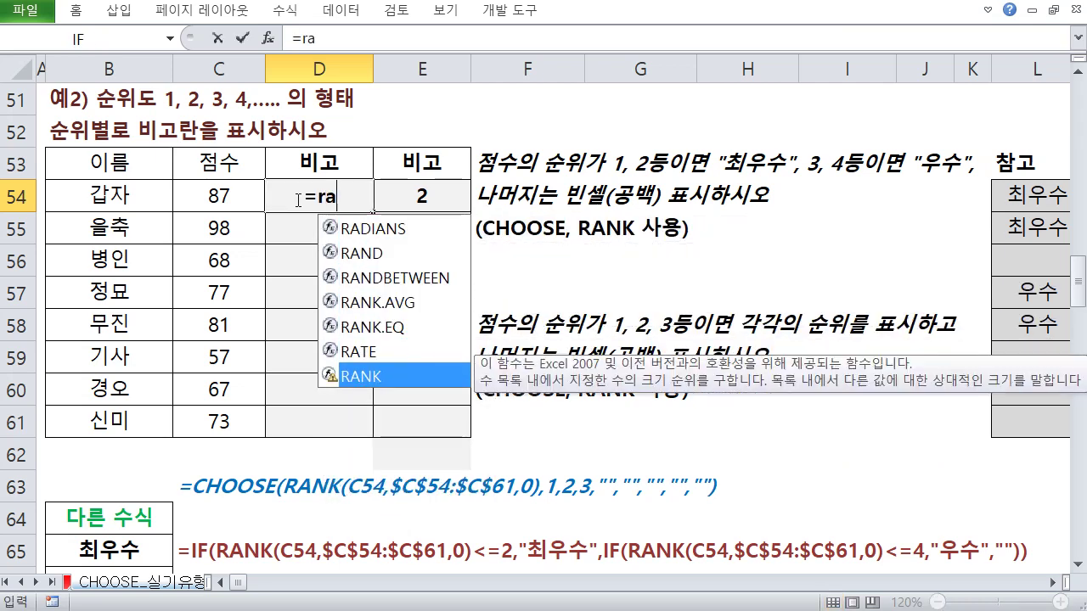
pyautogui.press('Escape')
pyautogui.press('Escape')
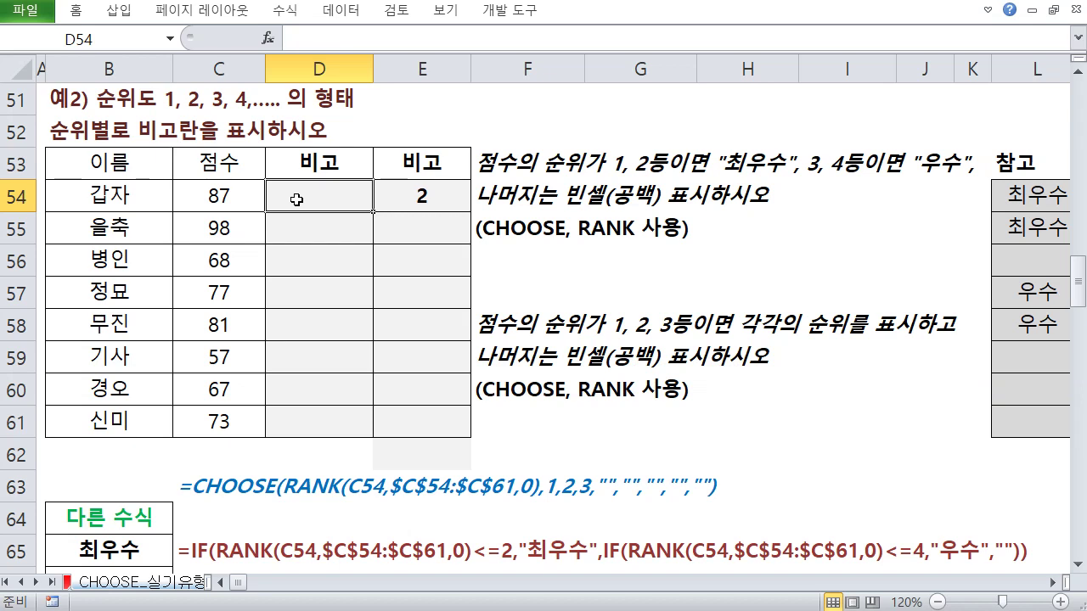
# Start a CHOOSE formula in cell D54 of the first 비고 column
pyautogui.write('=쵀ㅐㄴ')
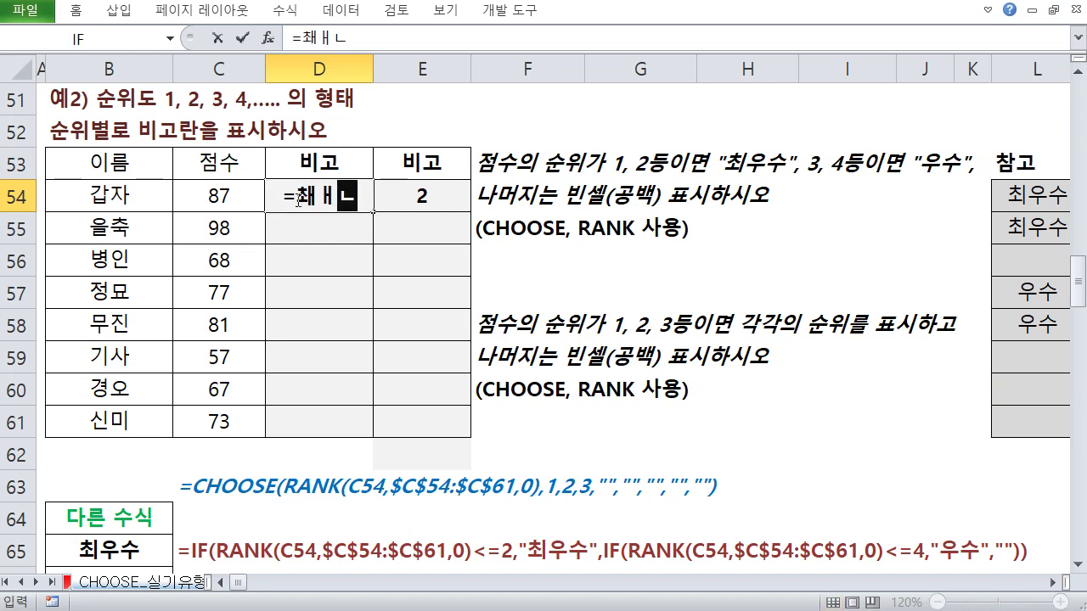
pyautogui.press('BackSpace')
pyautogui.press('BackSpace')
pyautogui.press('BackSpace')
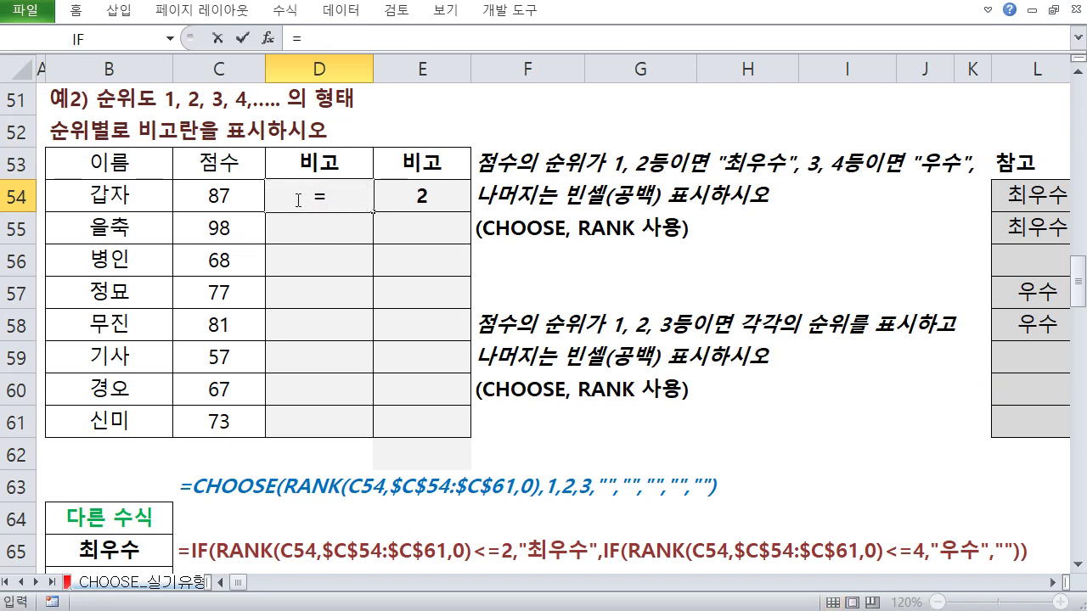
pyautogui.write('choos')
pyautogui.press('Tab')
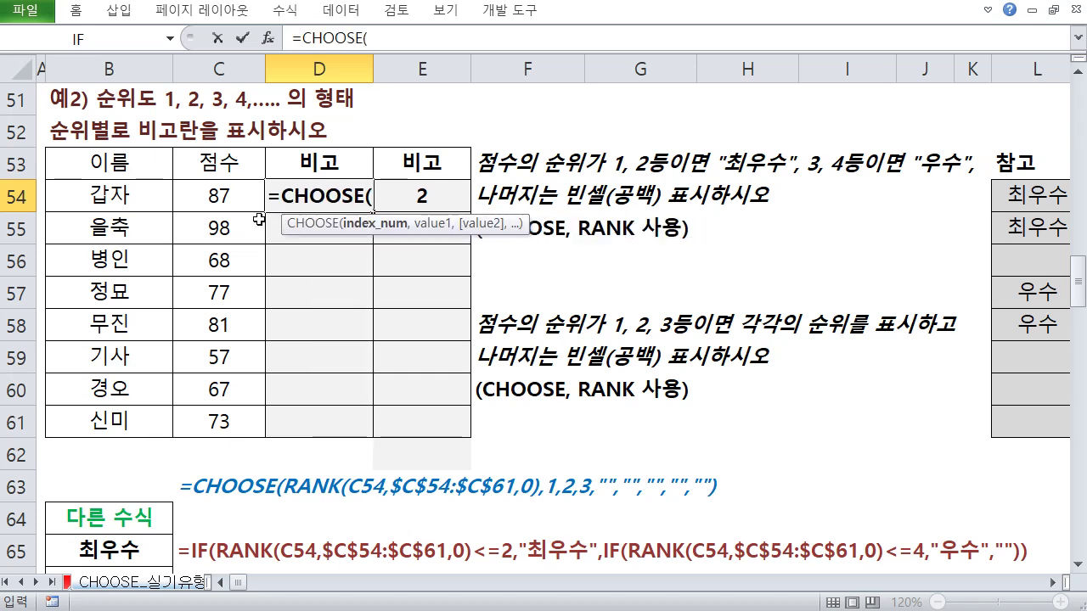
# Nest a RANK function as the CHOOSE index in D54, with the score in C54 as the number to rank
pyautogui.write('ranh')
pyautogui.press('BackSpace')
pyautogui.write('j')
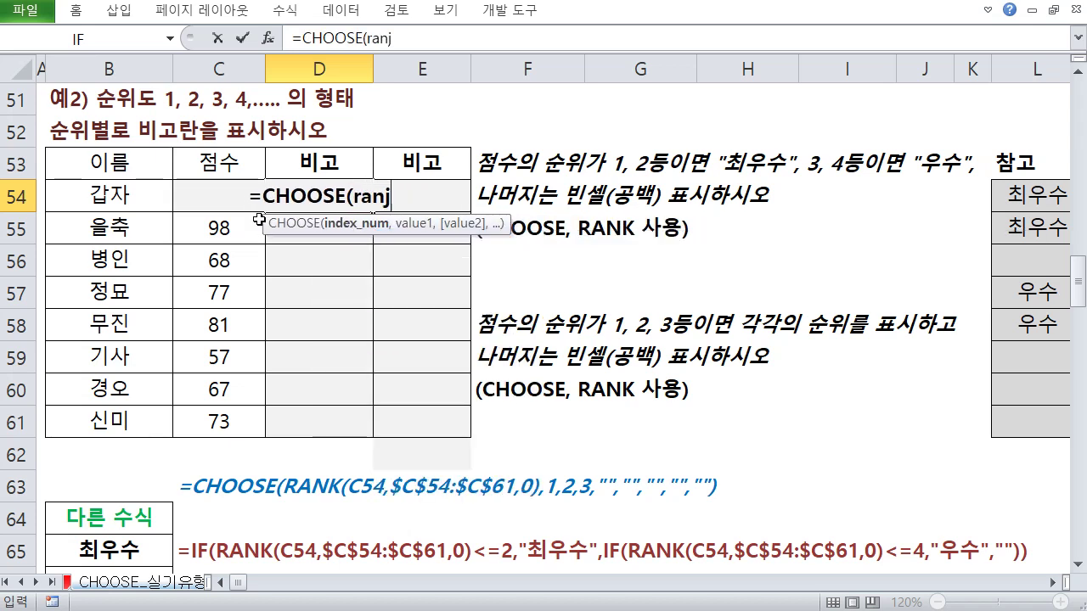
pyautogui.press('BackSpace')
pyautogui.write('k(')
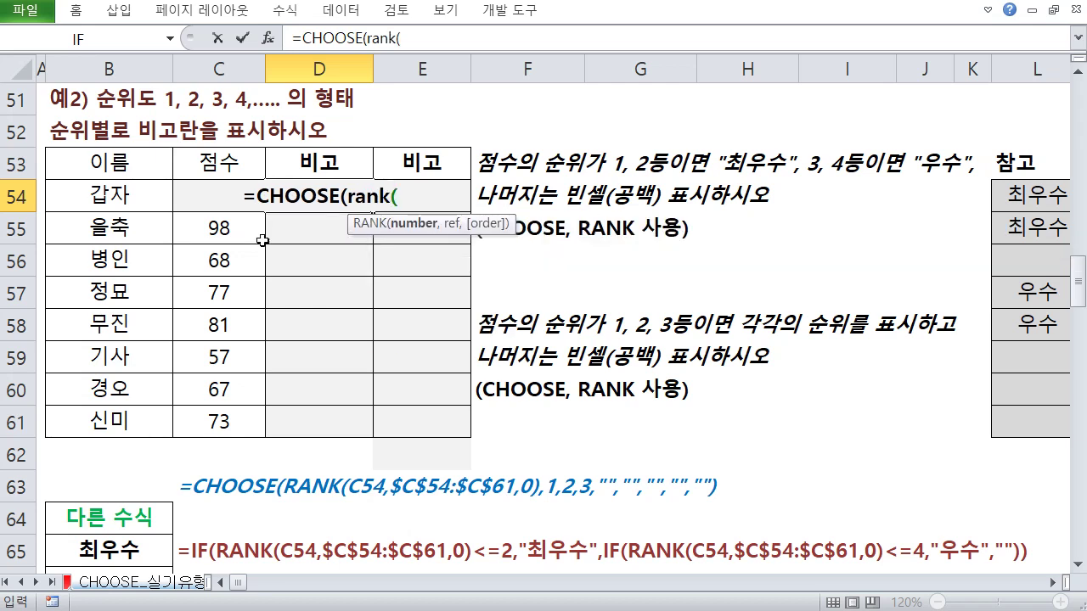
pyautogui.click(209, 214)
pyautogui.click(209, 211)
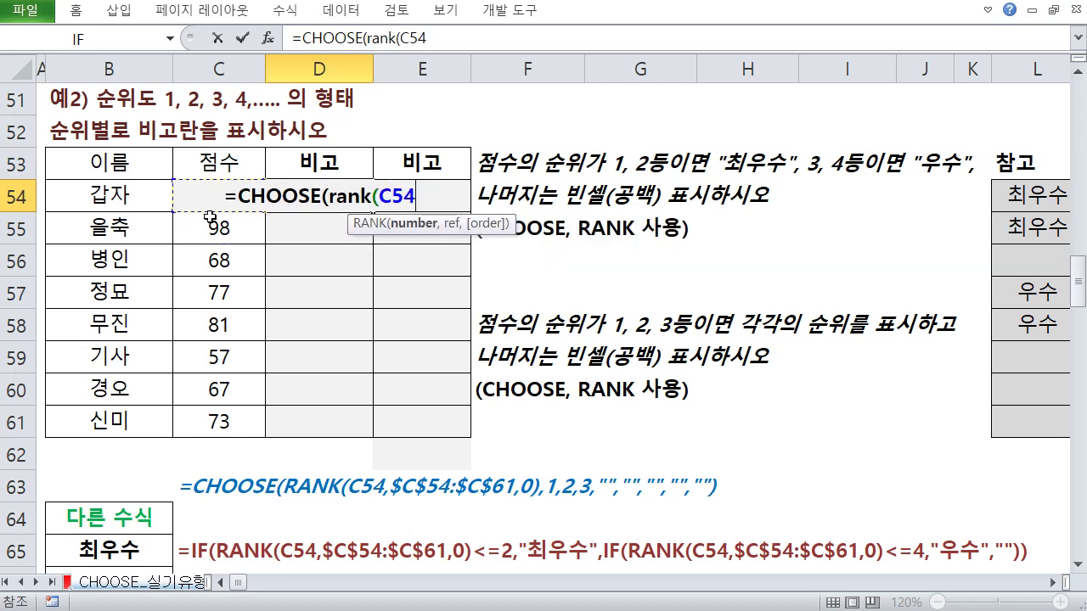
# Complete the RANK function with the absolute range $C$54:$C$61 and descending order 0
pyautogui.write(',')
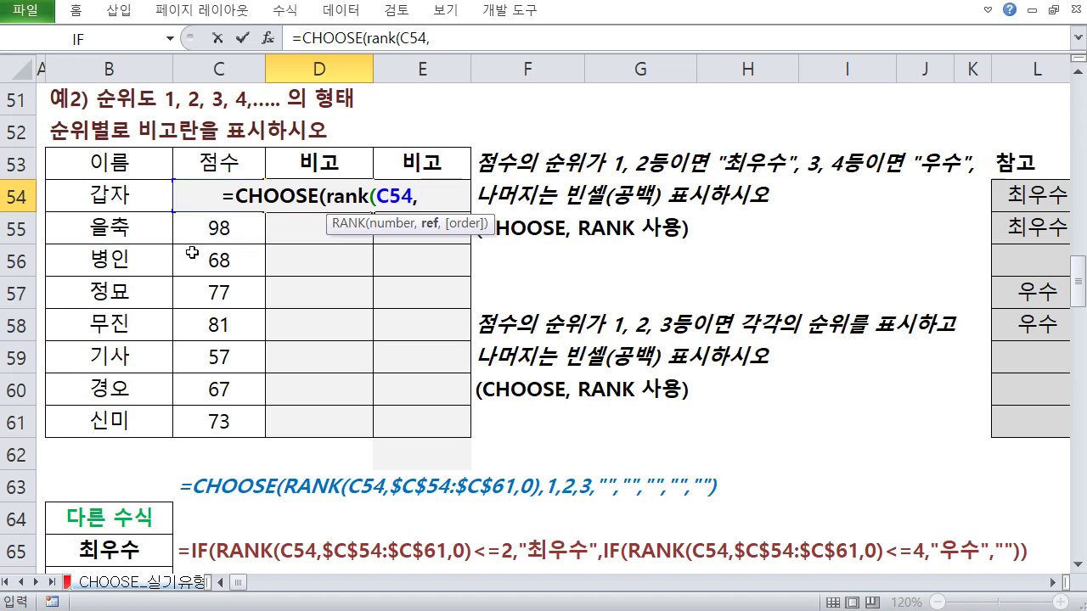
pyautogui.click(430, 191)
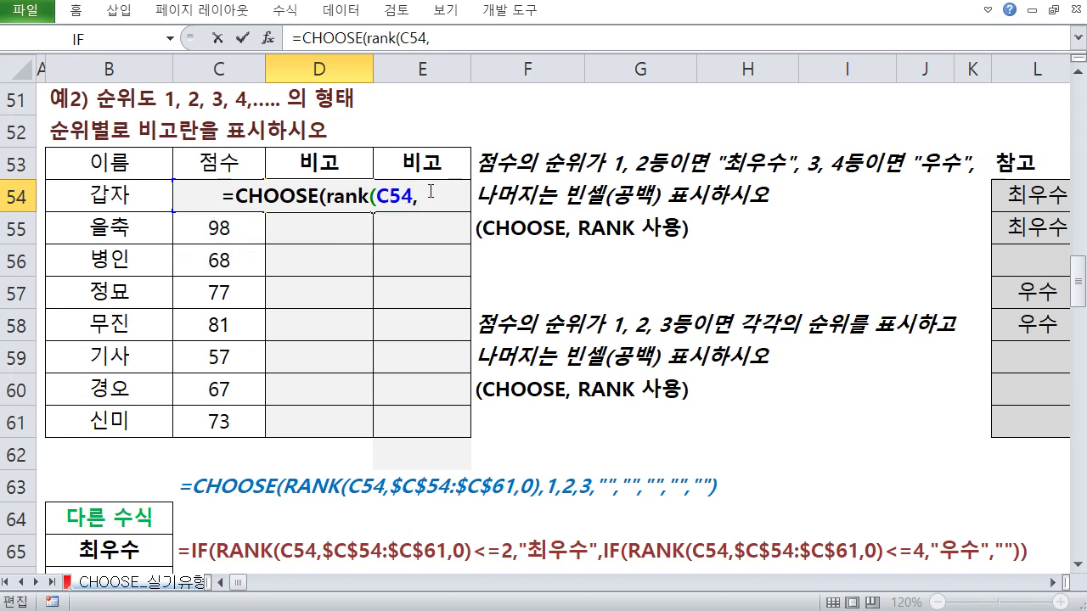
pyautogui.moveTo(190, 417); pyautogui.dragTo(220, 191)
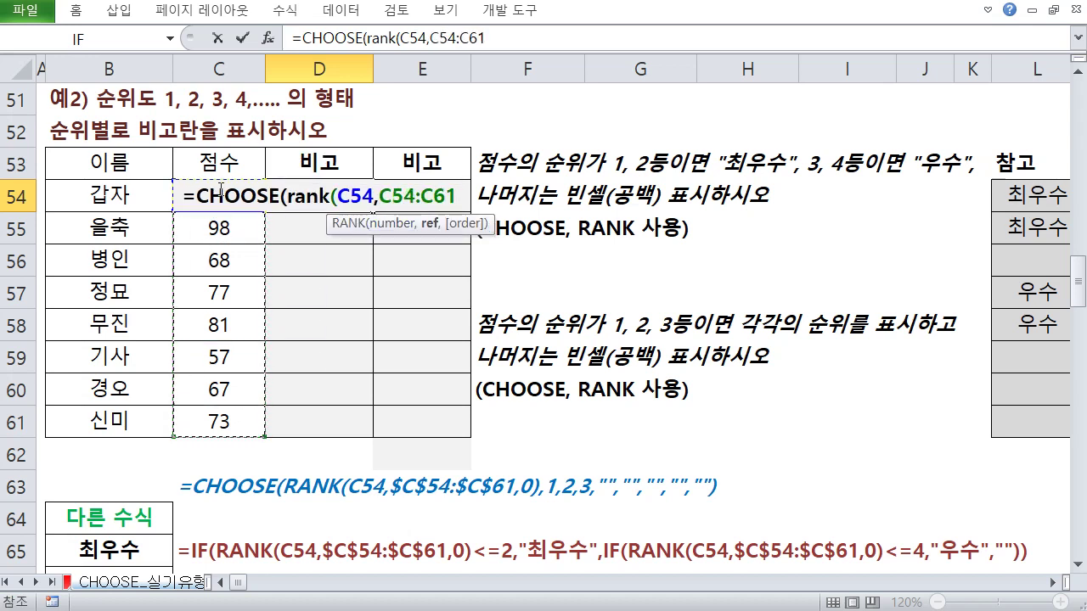
pyautogui.press('F4')
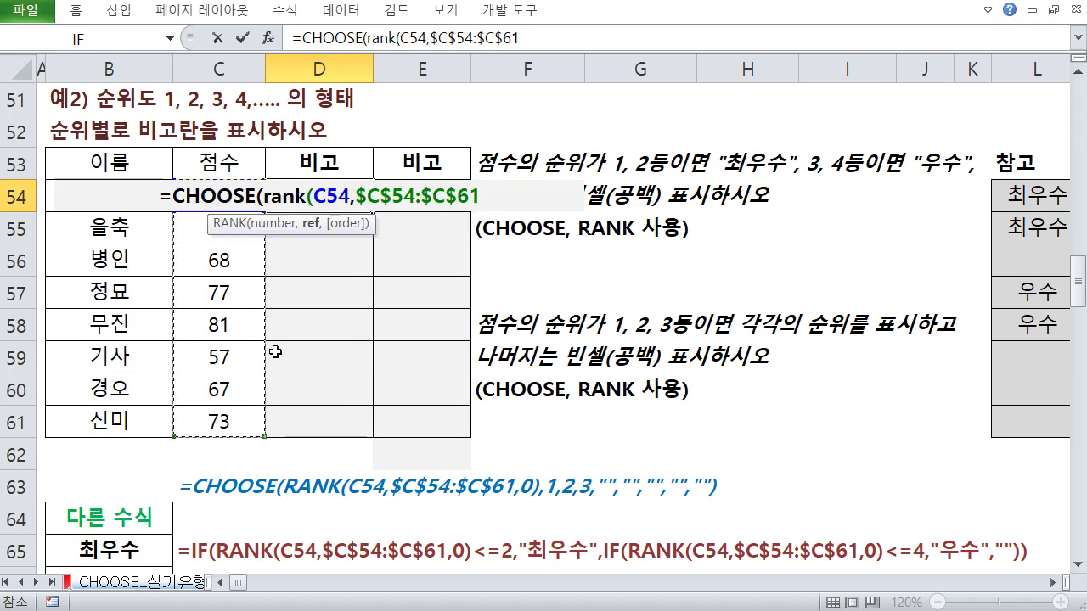
pyautogui.write(',0')
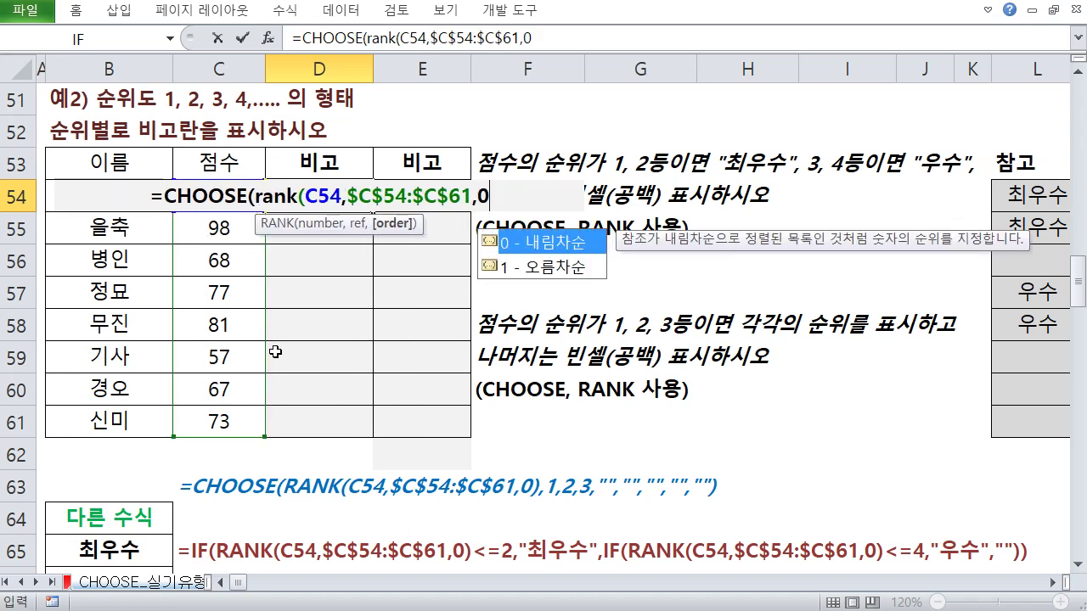
pyautogui.write(')')
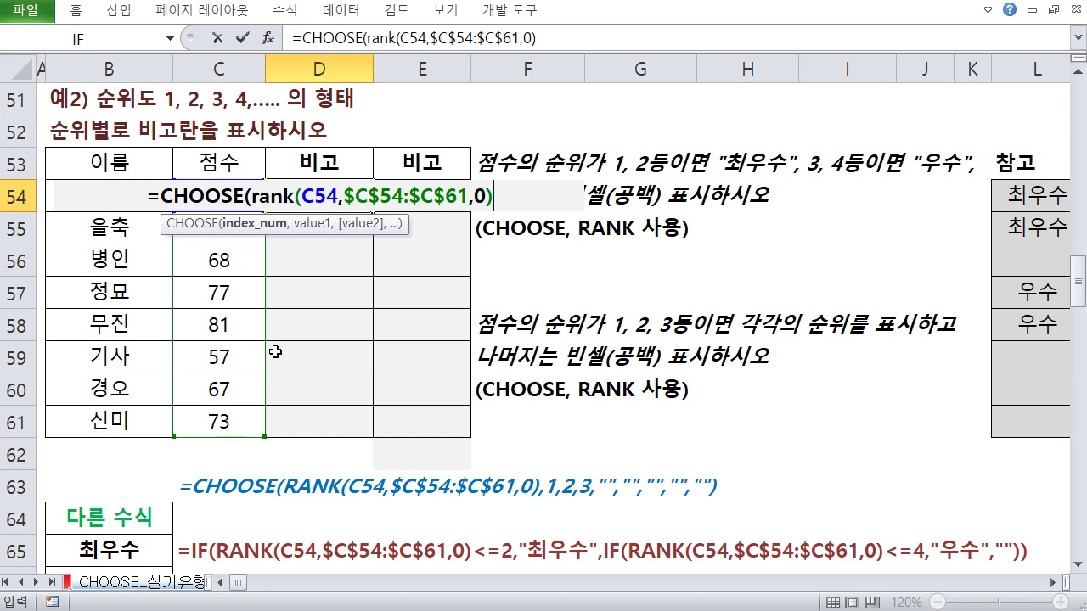
# Add the CHOOSE values "최우수","최우수","우수","우수","" and complete the formula in D54
pyautogui.write(',"')
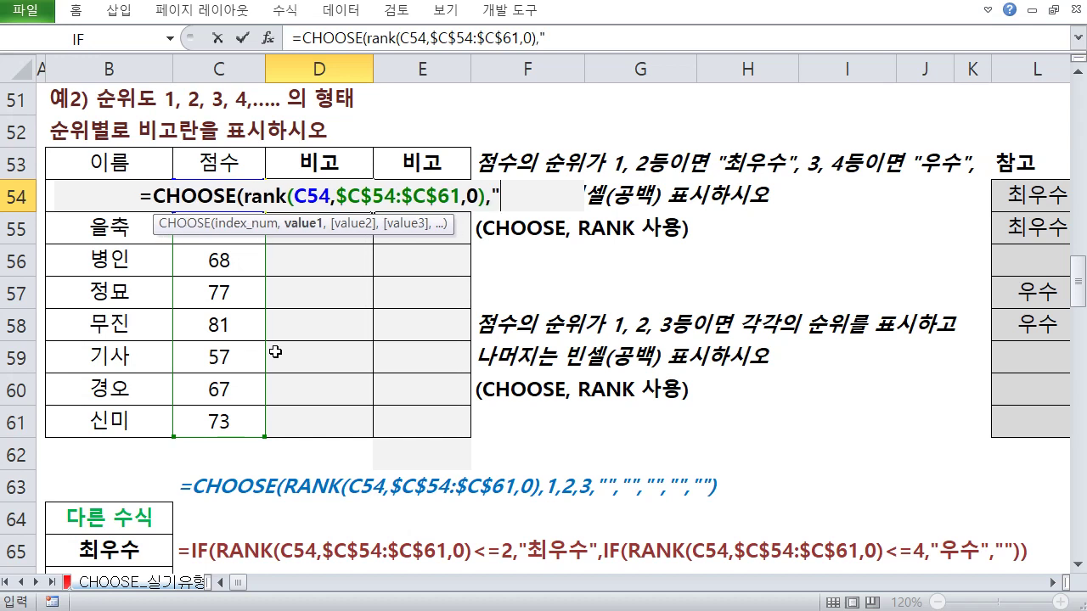
pyautogui.write('최우수')
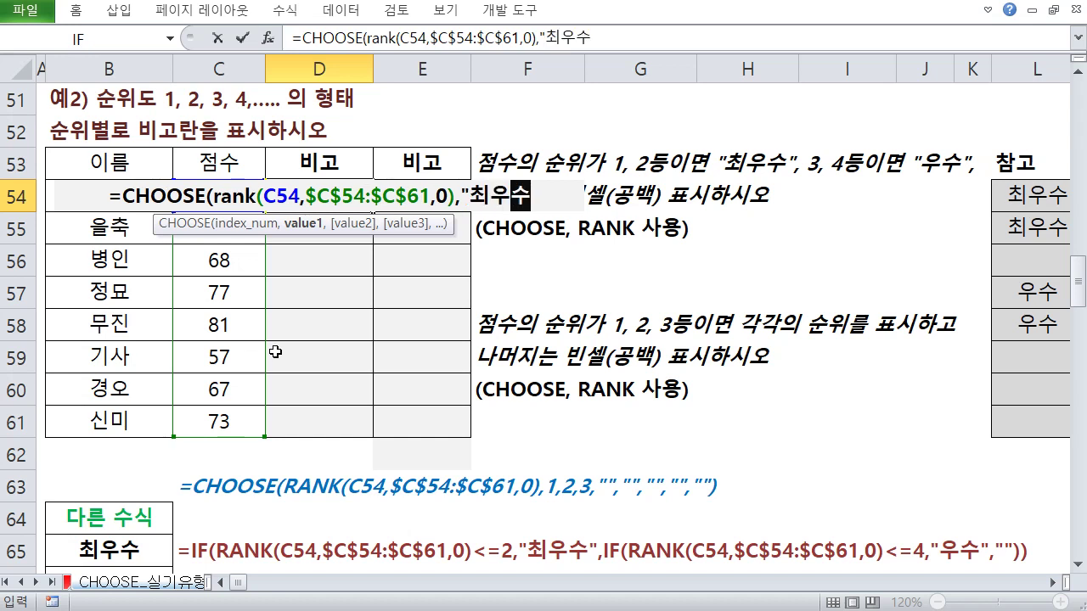
pyautogui.write('","최우수","최우')
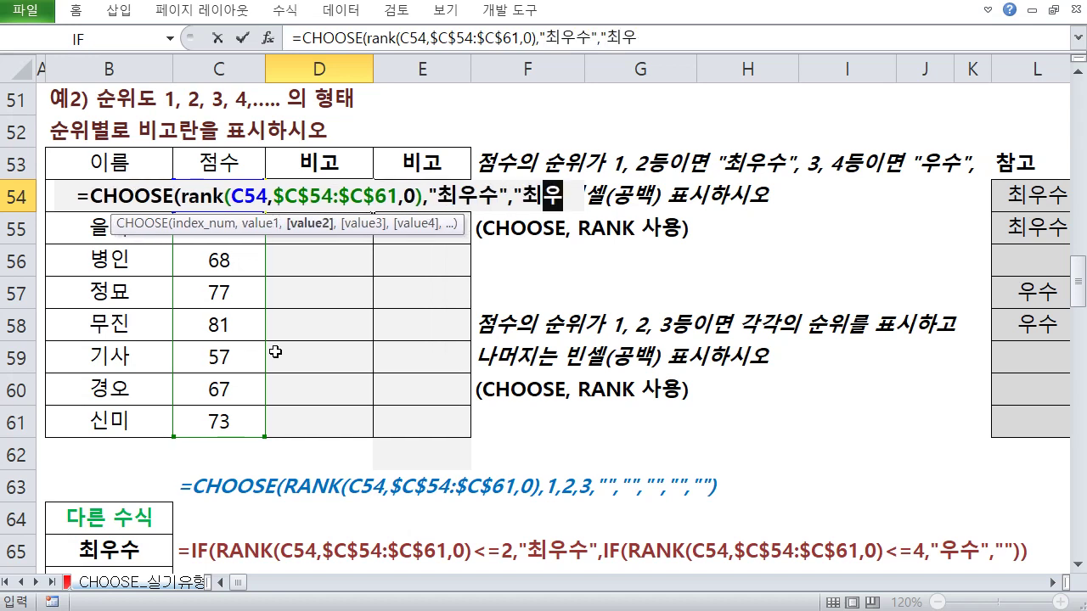
pyautogui.write('수",')
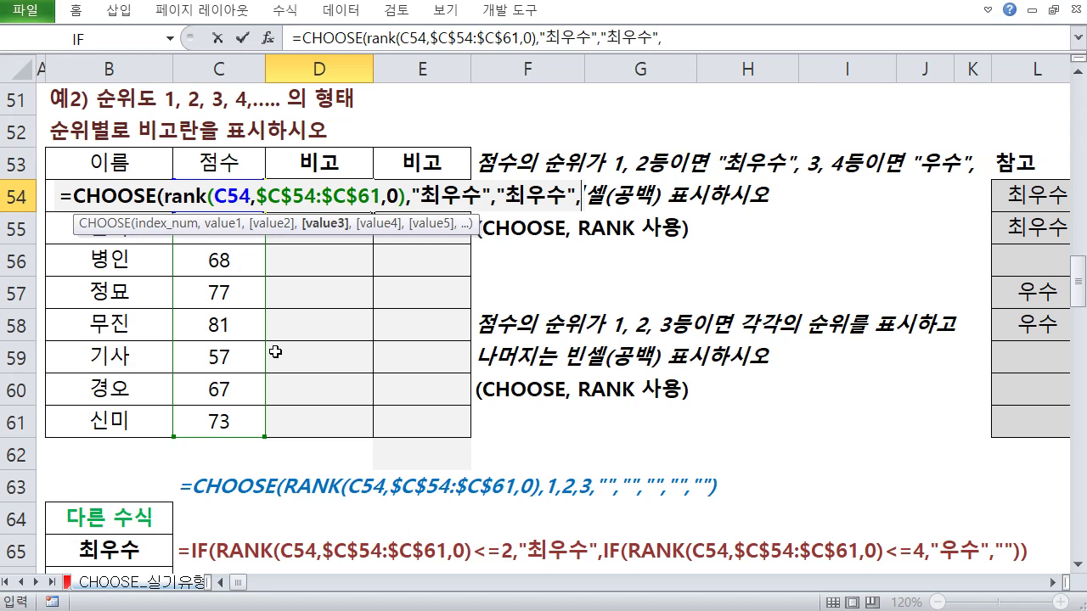
pyautogui.write('"우수"')
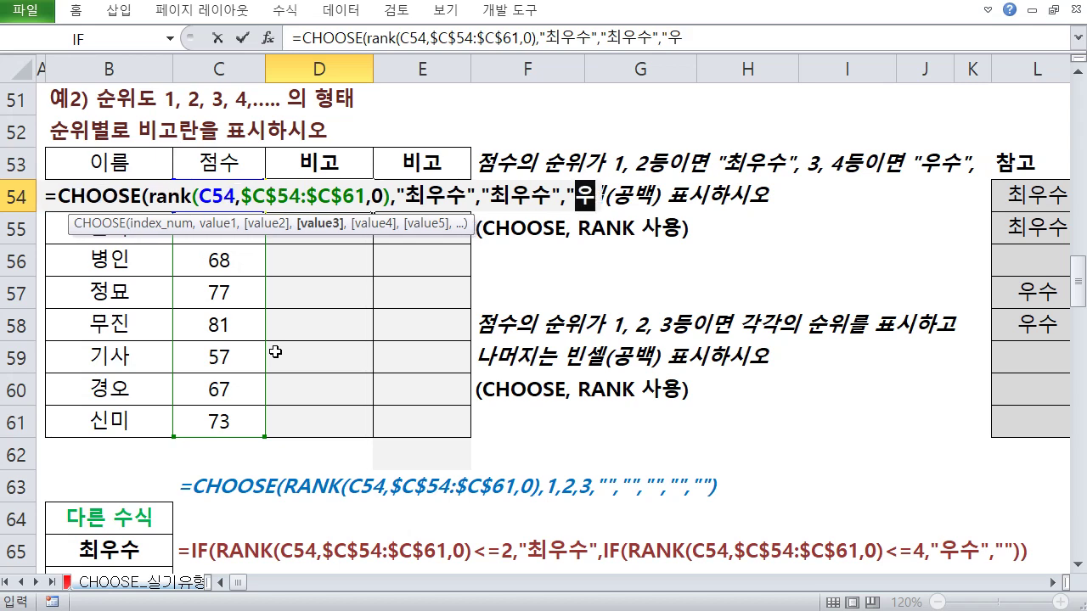
pyautogui.write('"우수"')
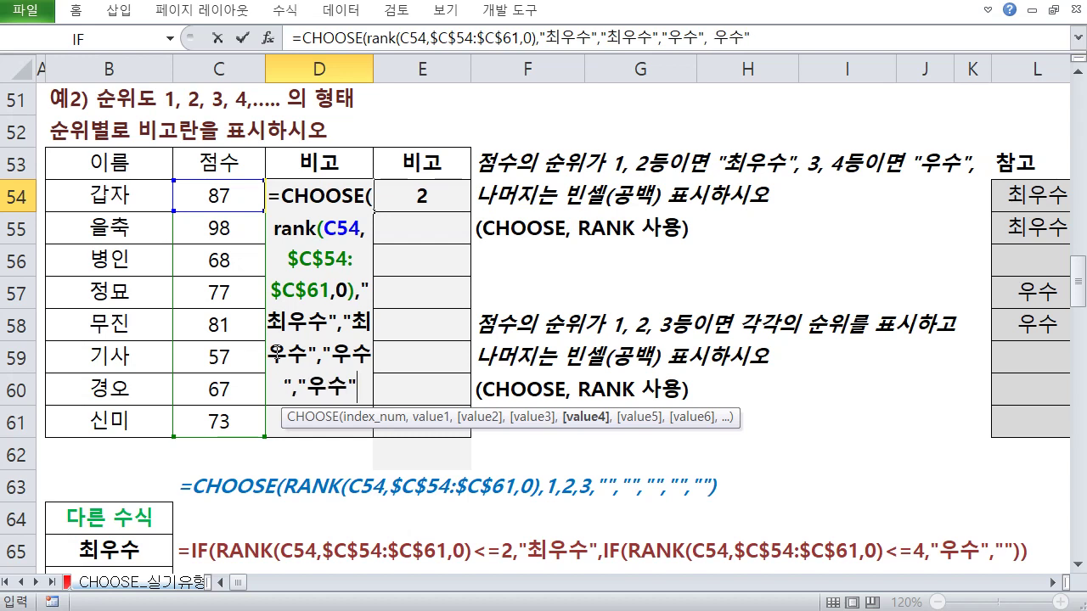
pyautogui.write(',""')
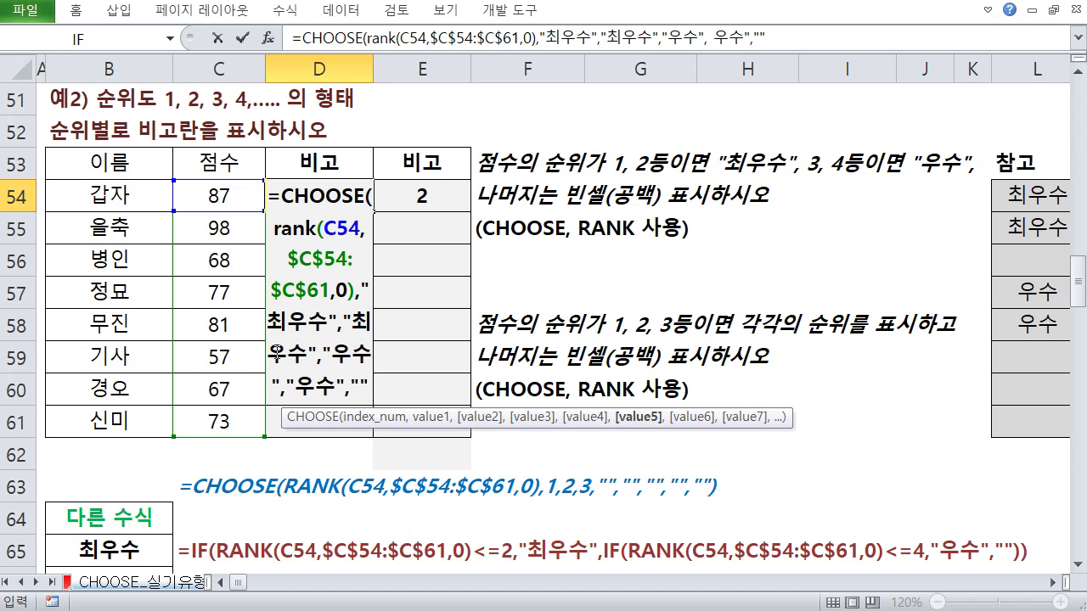
pyautogui.write(')')
pyautogui.press('Return')
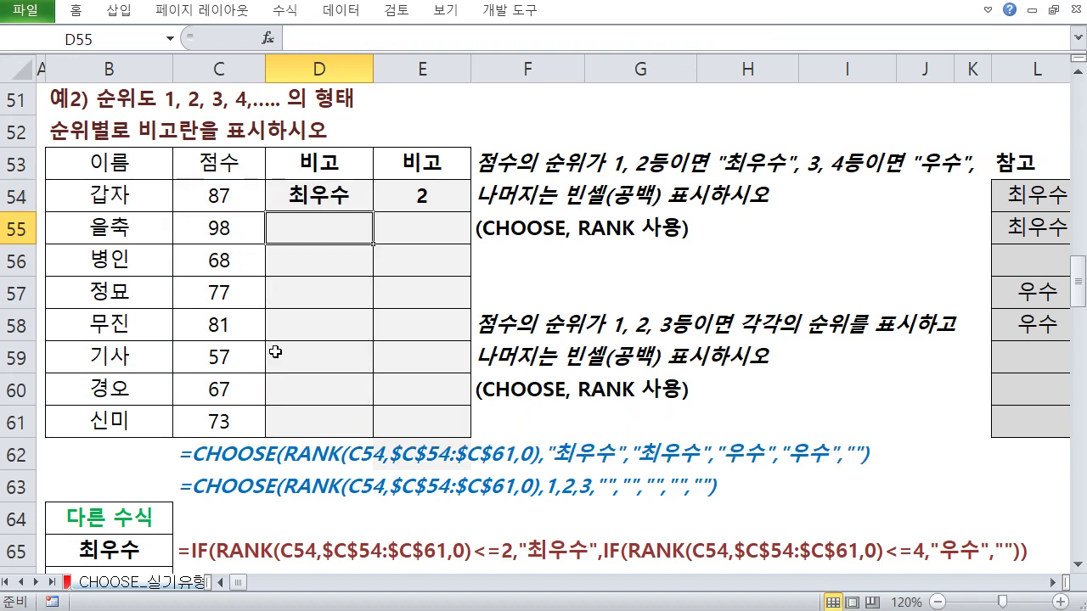
# Extend the CHOOSE formula in D54 with three more empty text values ("") so that ranks 5 to 8 are covered
pyautogui.press('Up')
pyautogui.press('F2')
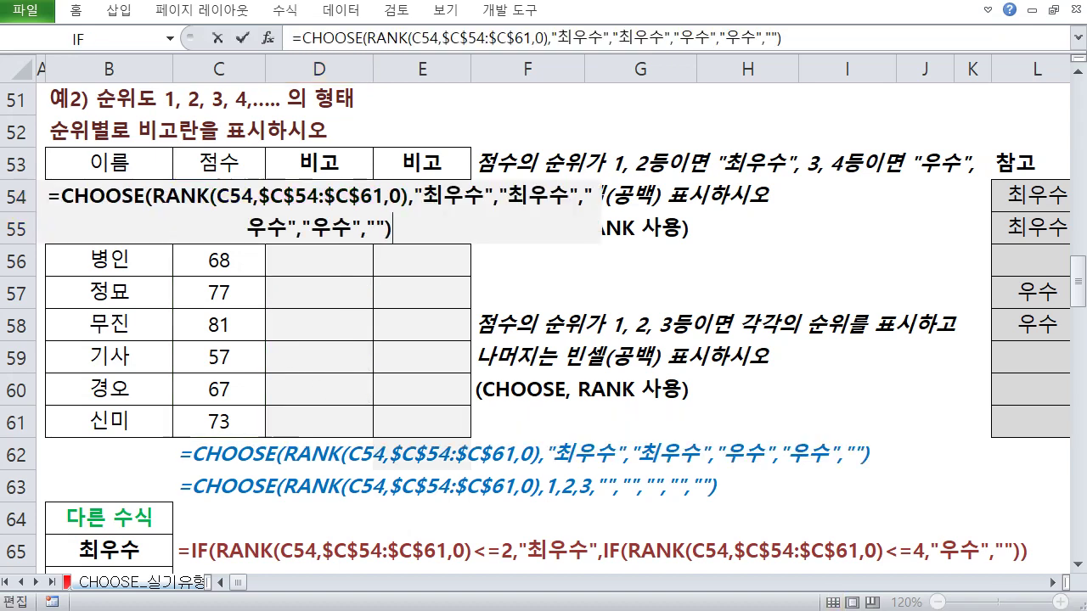
pyautogui.moveTo(158, 180); pyautogui.dragTo(402, 223)
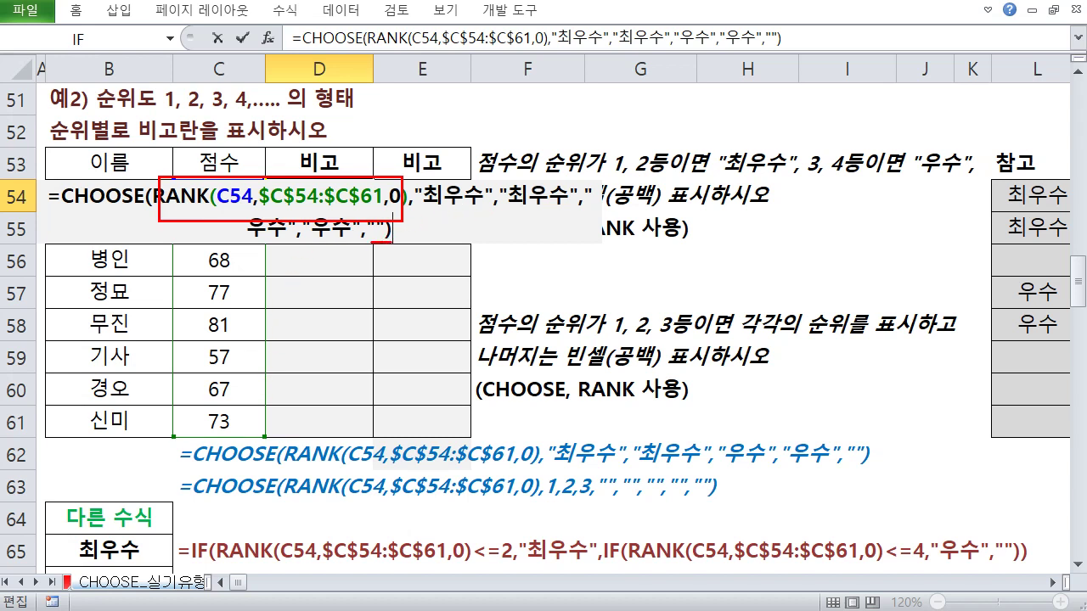
pyautogui.moveTo(378, 246)
pyautogui.mouseDown()
pyautogui.moveTo(396, 279)
pyautogui.moveTo(372, 288)
pyautogui.mouseUp()
pyautogui.press('Escape')
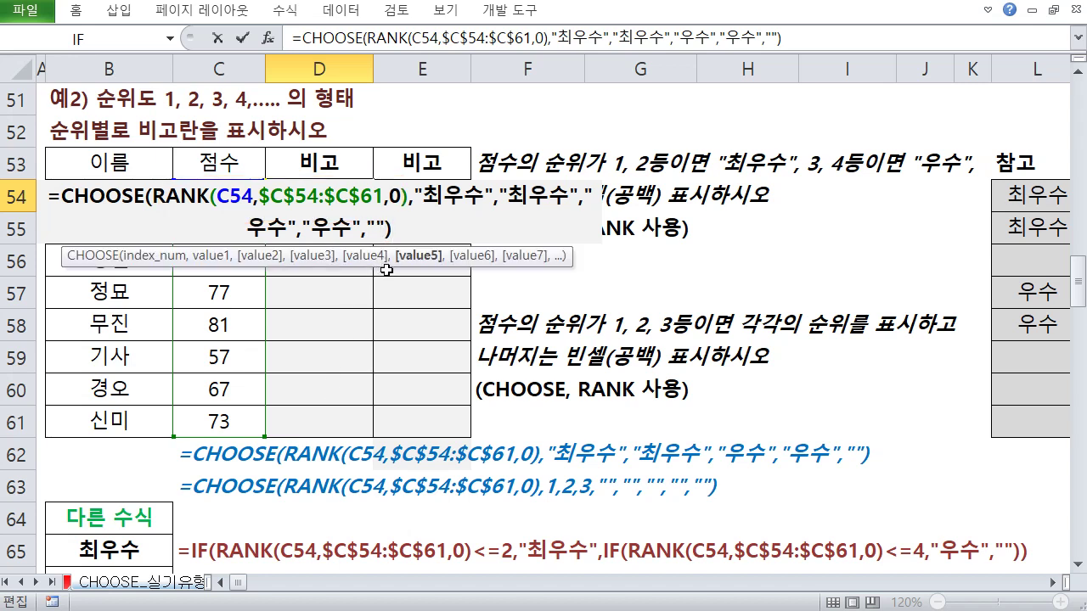
pyautogui.write(',"')
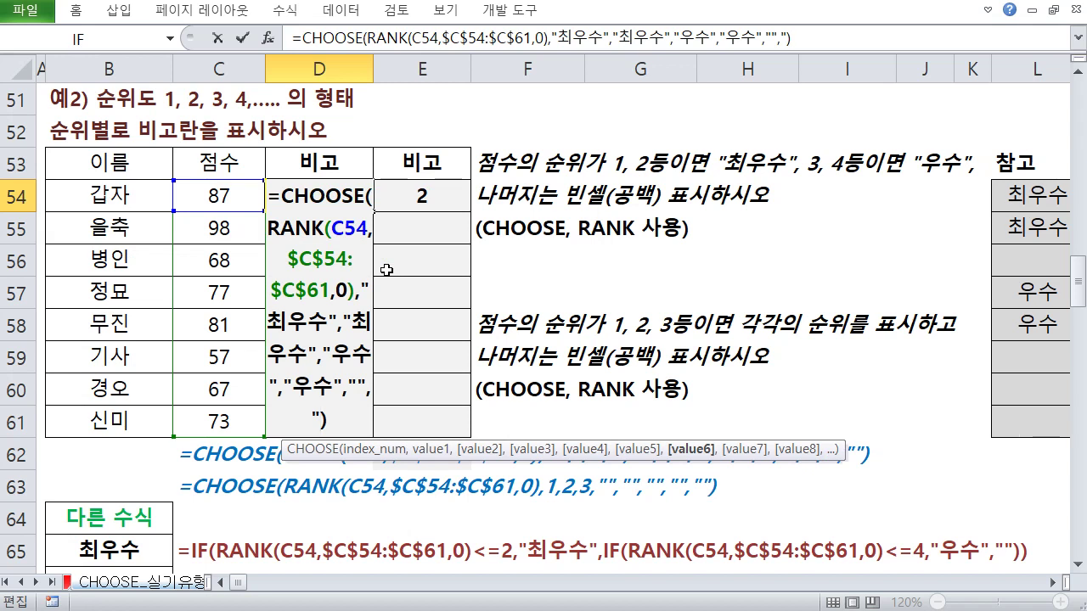
pyautogui.write('",",')
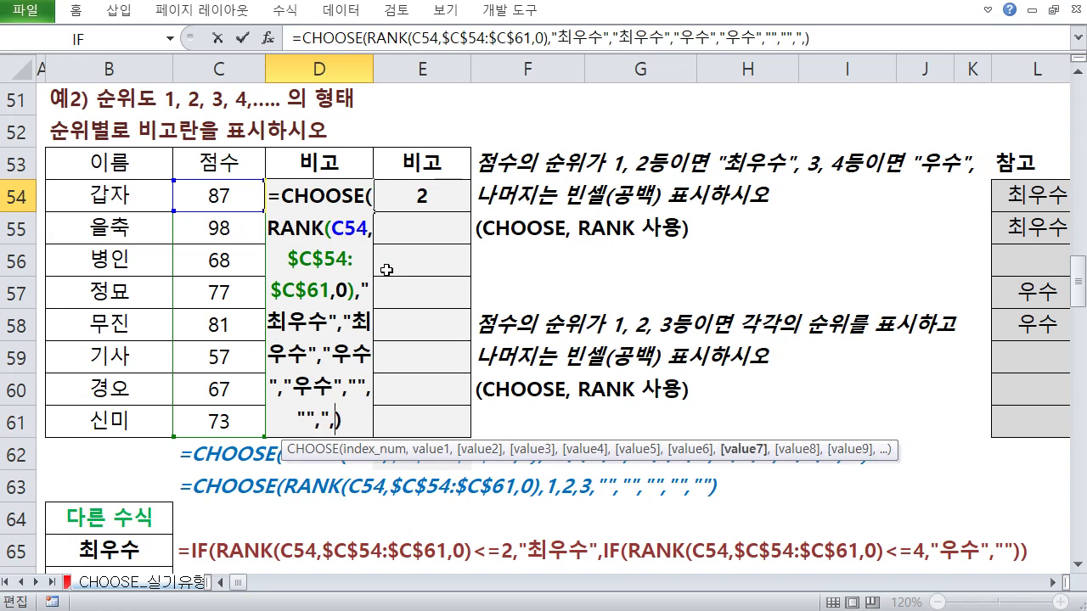
pyautogui.write('"')
pyautogui.click(319, 421)
pyautogui.write('"')
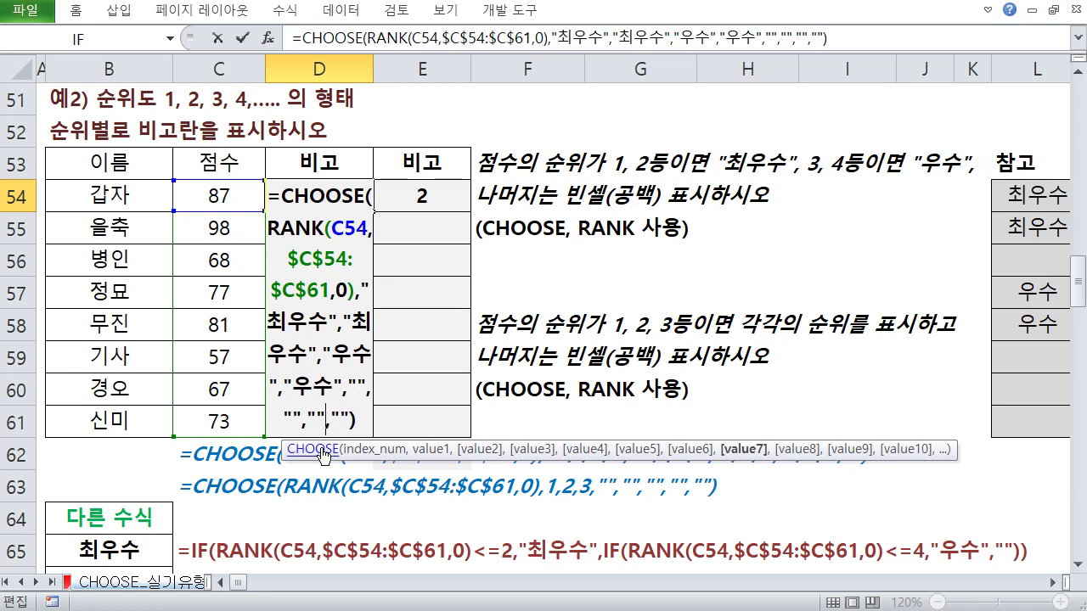
pyautogui.click(339, 422)
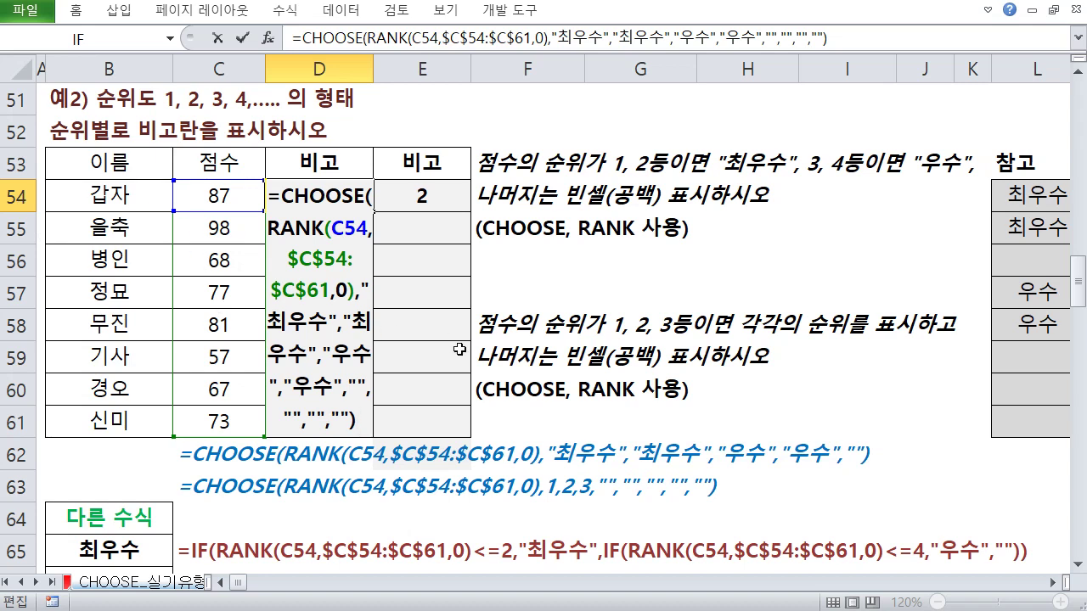
pyautogui.press('Return')
# Try filling the D54 formula down through D61 and undo the fill
pyautogui.click(359, 201)
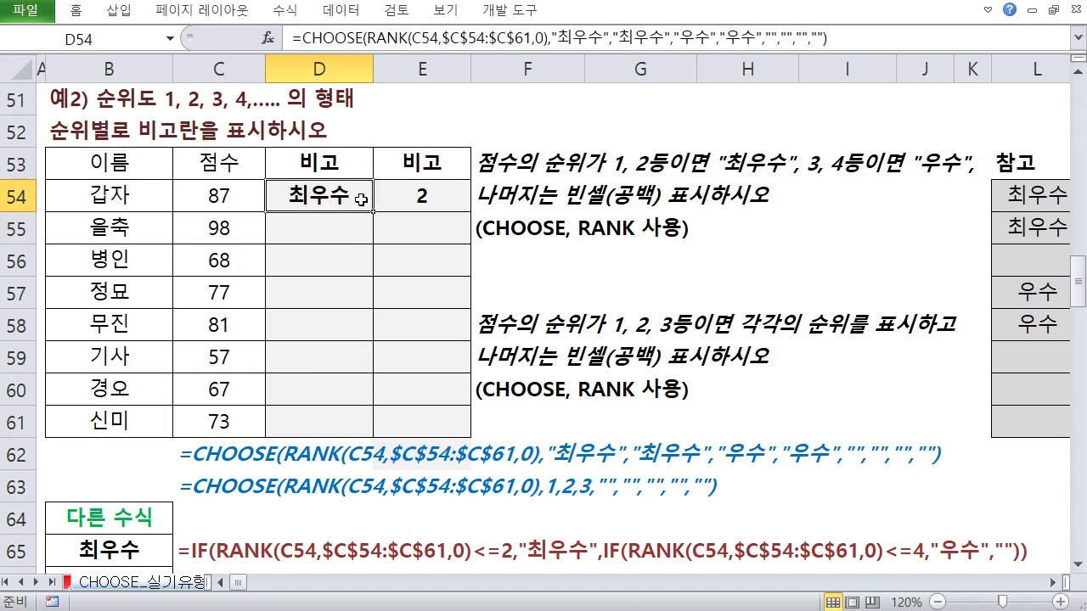
pyautogui.moveTo(372, 210); pyautogui.dragTo(374, 435)
pyautogui.hotkey('ctrl', 'z')
# Examine the second ranking task, marking ranks 1, 2, 3 in its instructions and the RANK part of the formula in row 63
pyautogui.click(420, 241)
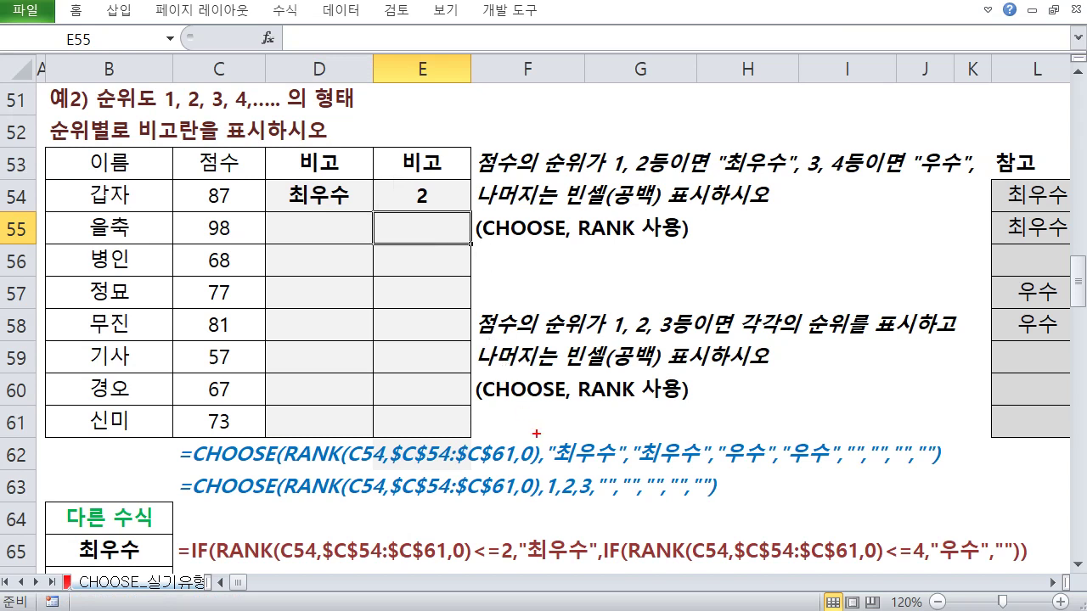
pyautogui.moveTo(617, 308); pyautogui.dragTo(719, 338)
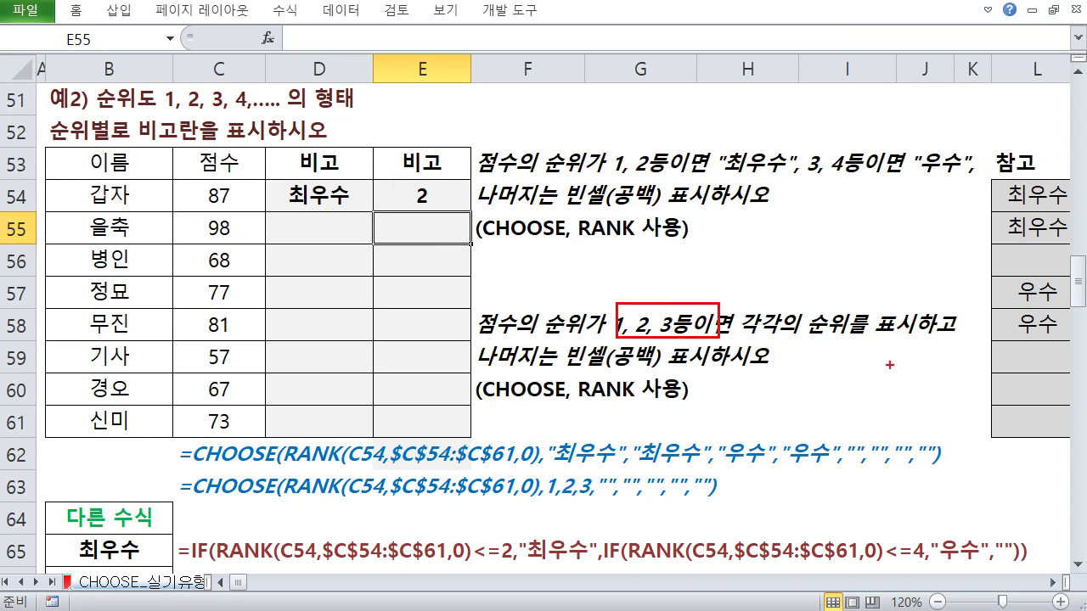
pyautogui.moveTo(282, 473)
pyautogui.mouseDown()
pyautogui.moveTo(453, 503)
pyautogui.moveTo(536, 501)
pyautogui.moveTo(537, 519)
pyautogui.moveTo(557, 505)
pyautogui.moveTo(523, 480)
pyautogui.moveTo(567, 463)
pyautogui.moveTo(556, 407)
pyautogui.moveTo(593, 469)
pyautogui.mouseUp()
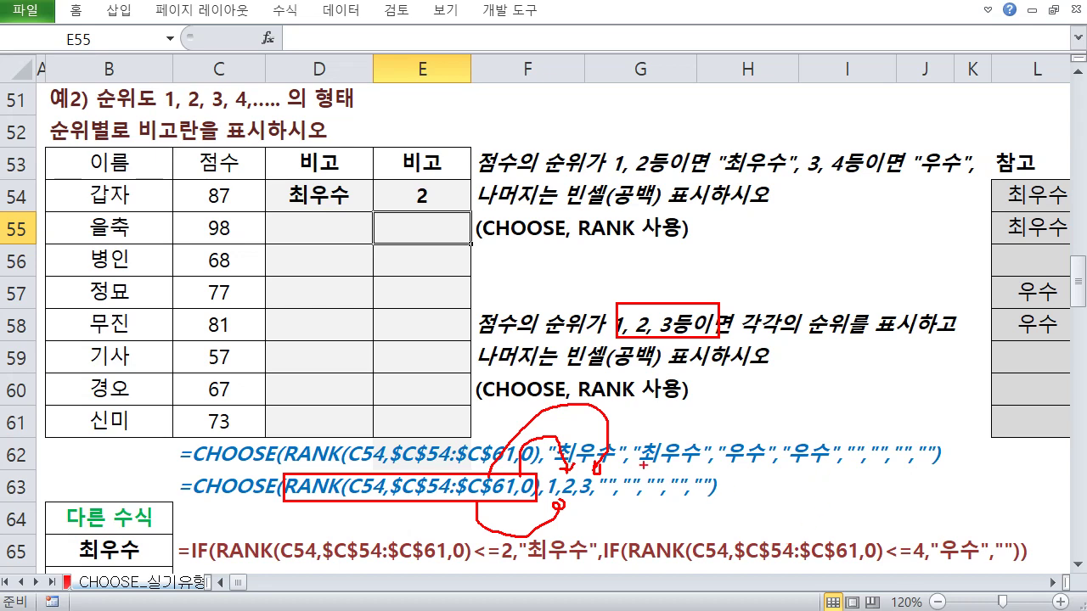
# Go to the weekday-from-date example and clear the existing formula from C72 in the 요일번호 (1사용) column
pyautogui.scroll(-5, 499, 379)
pyautogui.scroll(-1, 499, 380)
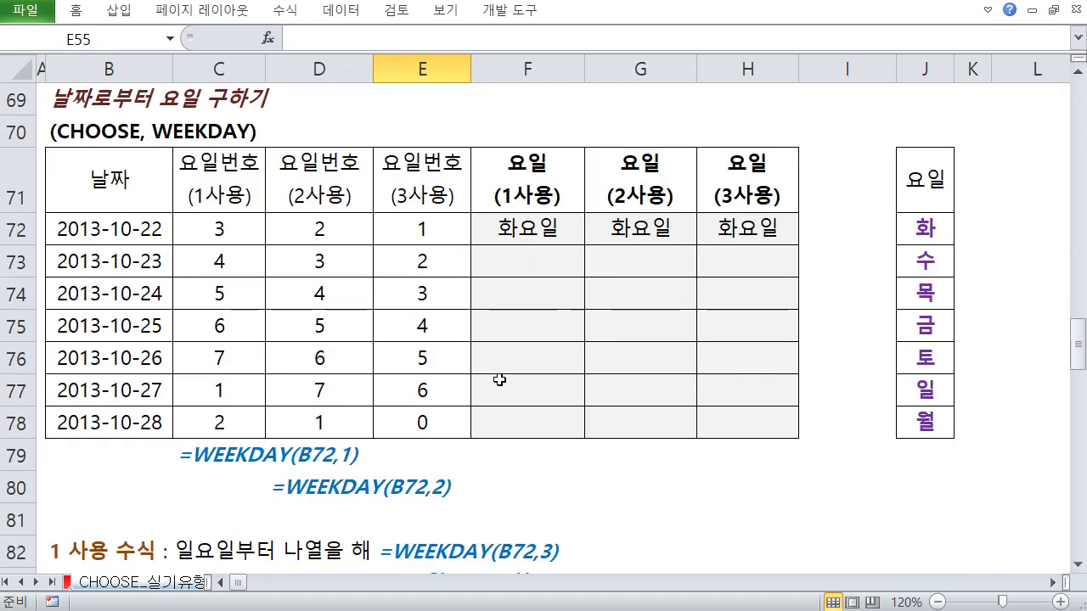
pyautogui.click(252, 226)
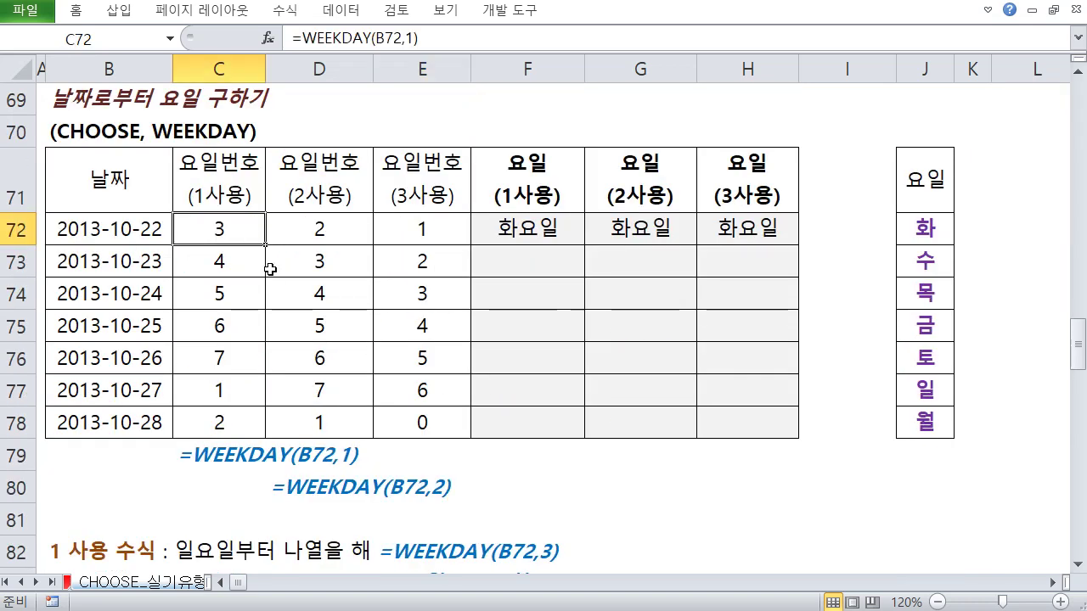
pyautogui.press('Delete')
# Enter =WEEKDAY(B72,1) in C72 and fill the formula down through C78
pyautogui.write('=')
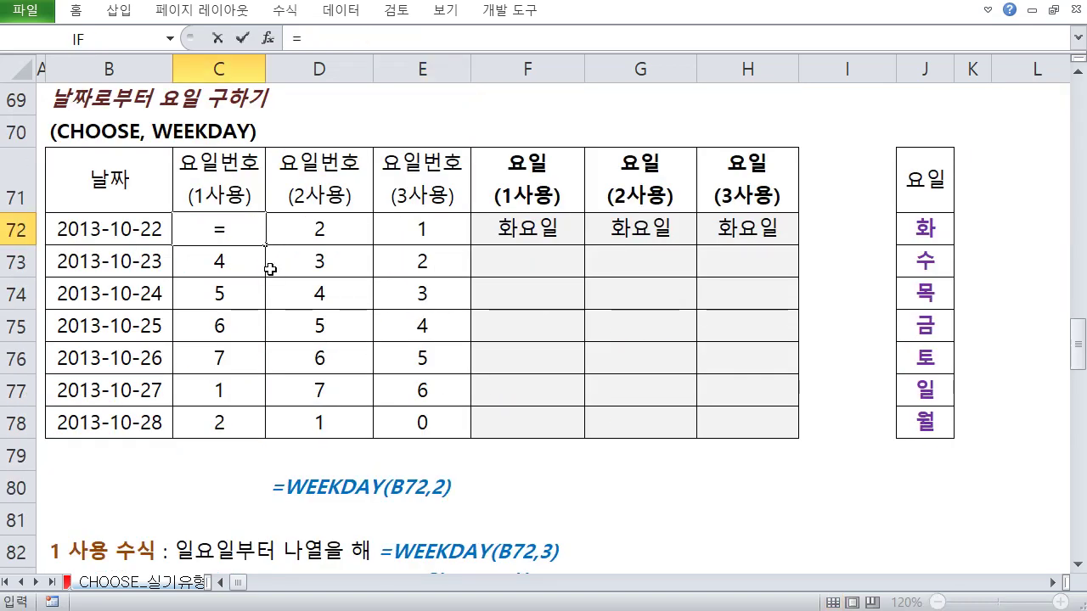
pyautogui.write('ㅈㄷㄷ')
pyautogui.press('BackSpace')
pyautogui.press('BackSpace')
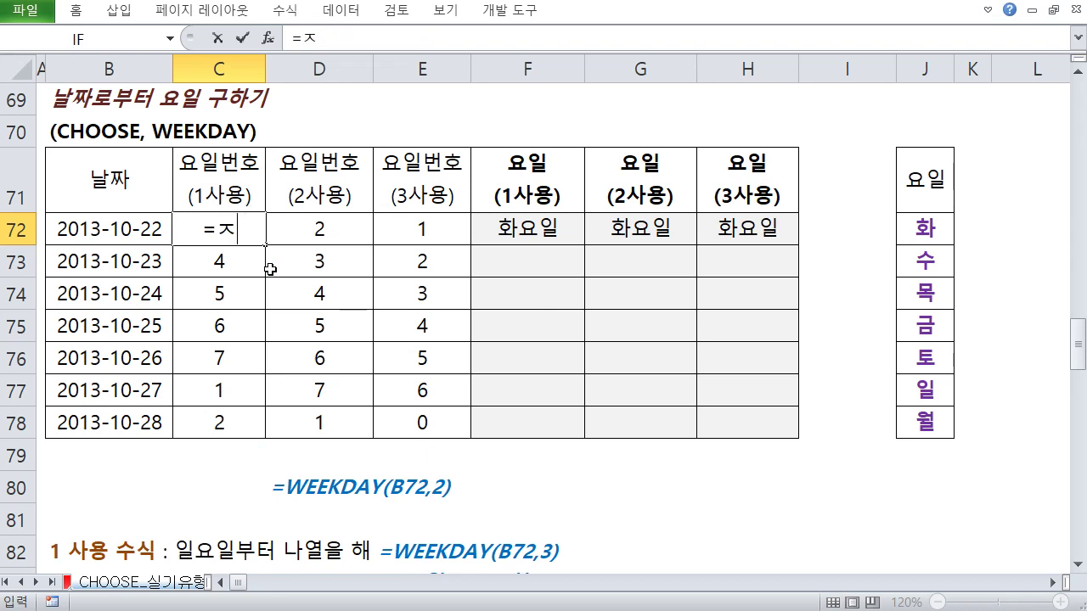
pyautogui.press('BackSpace')
pyautogui.write('wee')
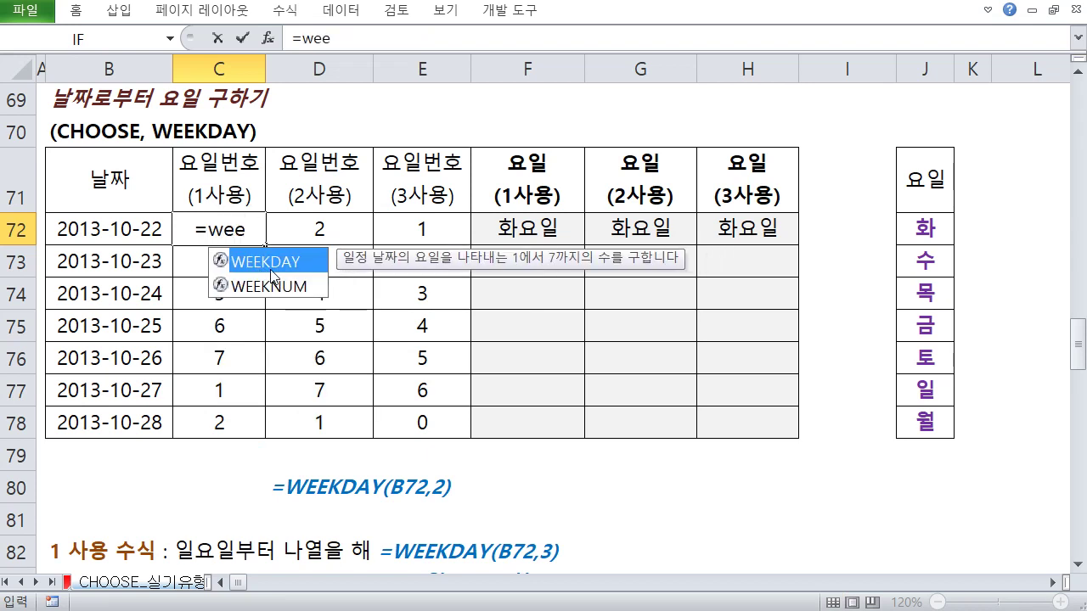
pyautogui.doubleClick(271, 270)
pyautogui.click(59, 229)
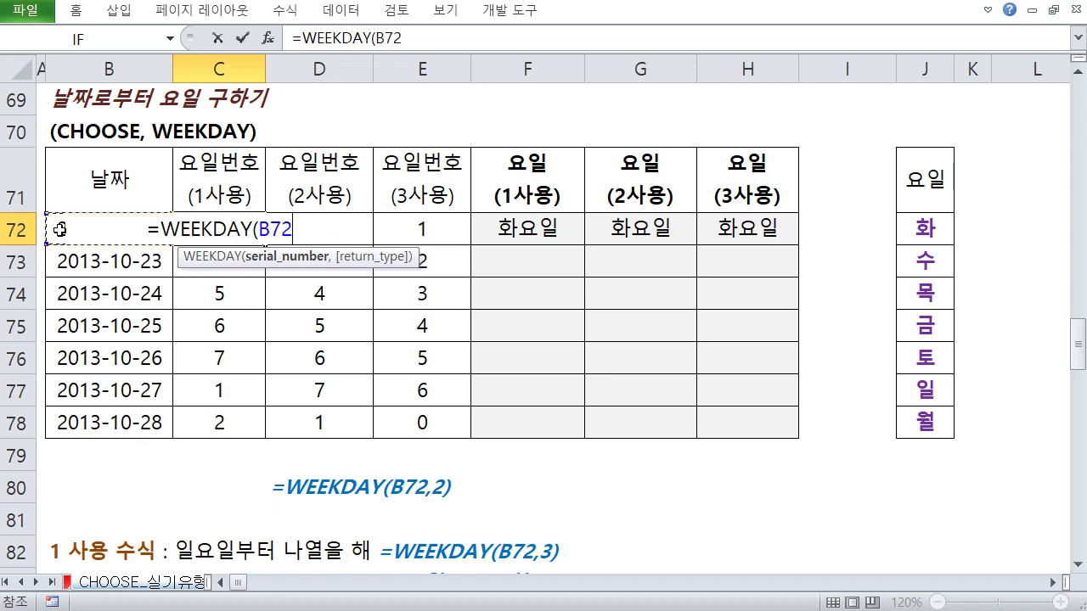
pyautogui.write(',')
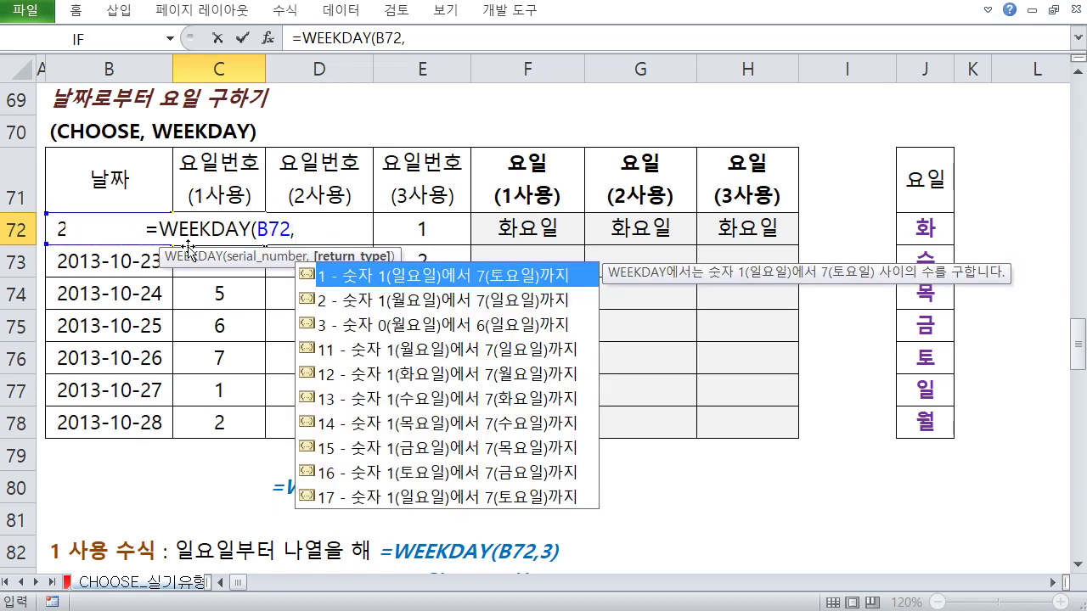
pyautogui.write('1')
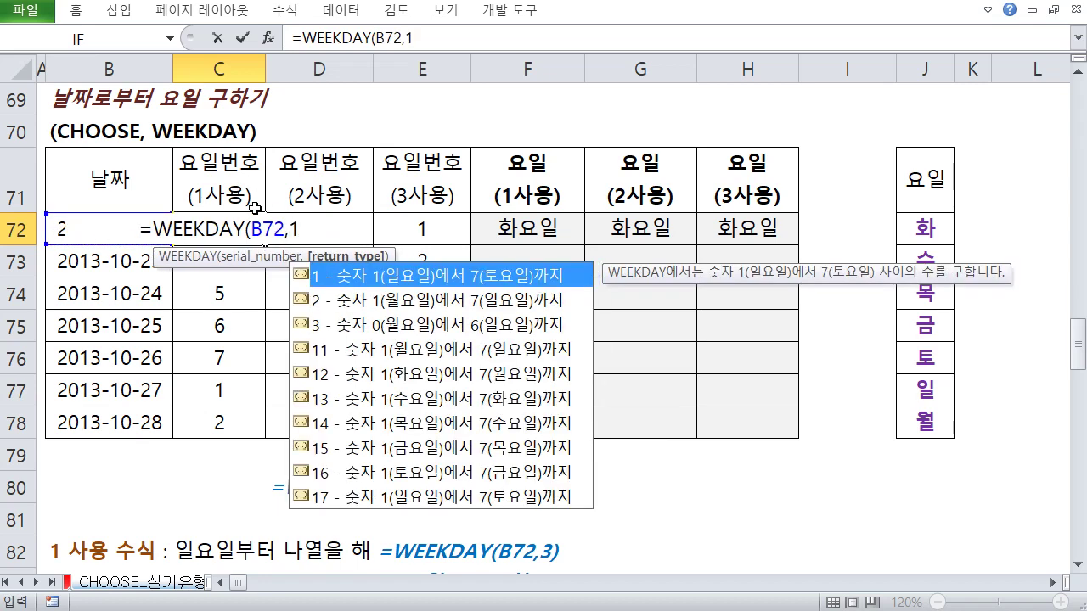
pyautogui.write(')')
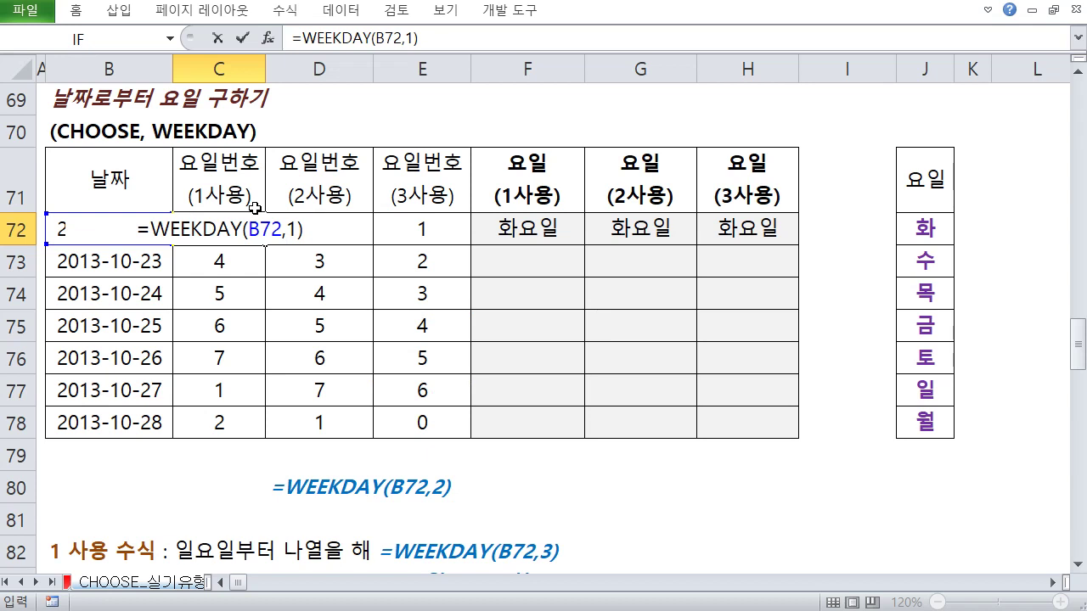
pyautogui.press('Return')
pyautogui.press('Up')
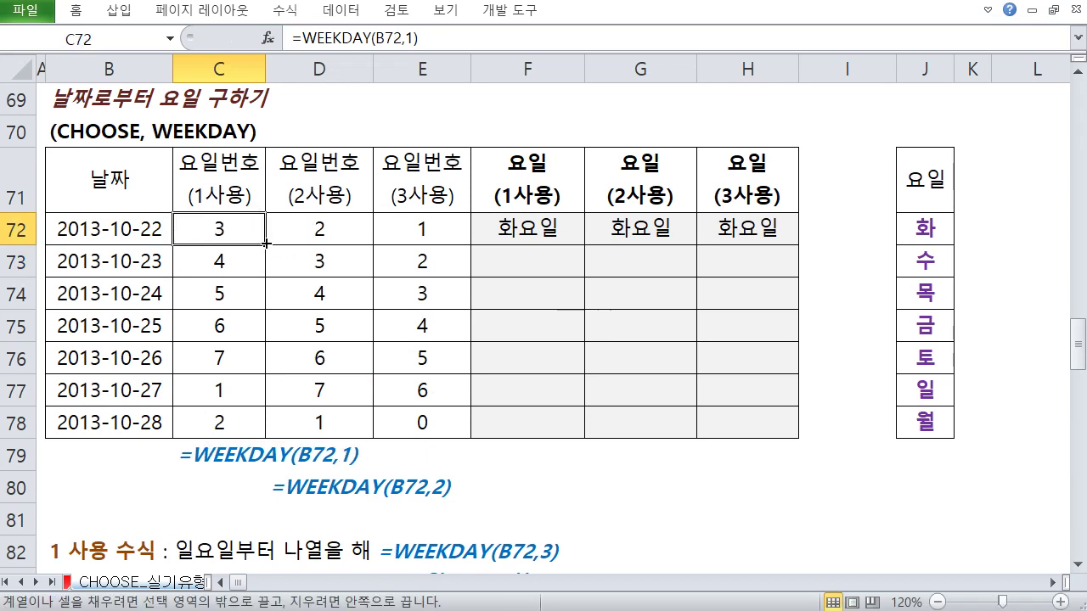
pyautogui.moveTo(265, 244); pyautogui.dragTo(246, 425)
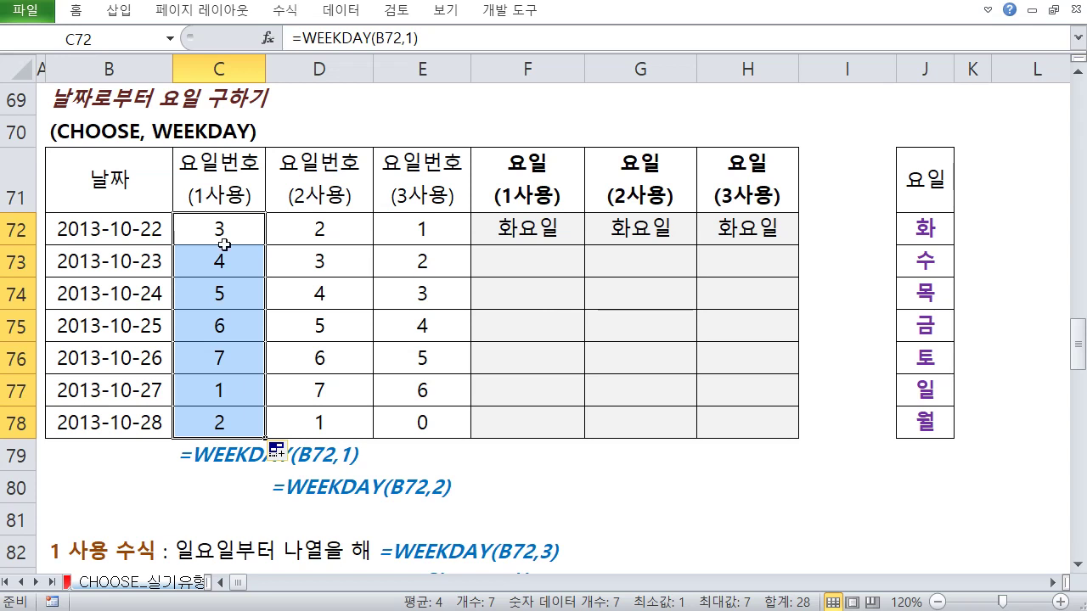
# Compare the dates in B72 and B77 with their weekday names in J72 and J77
pyautogui.click(148, 238)
pyautogui.click(949, 234)
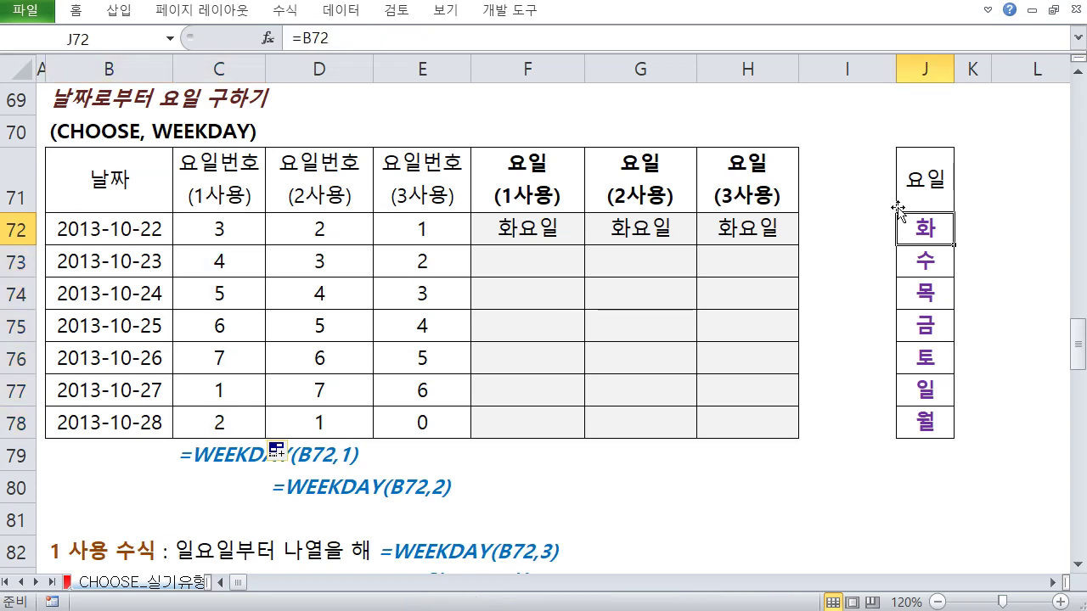
pyautogui.click(932, 390)
pyautogui.click(139, 392)
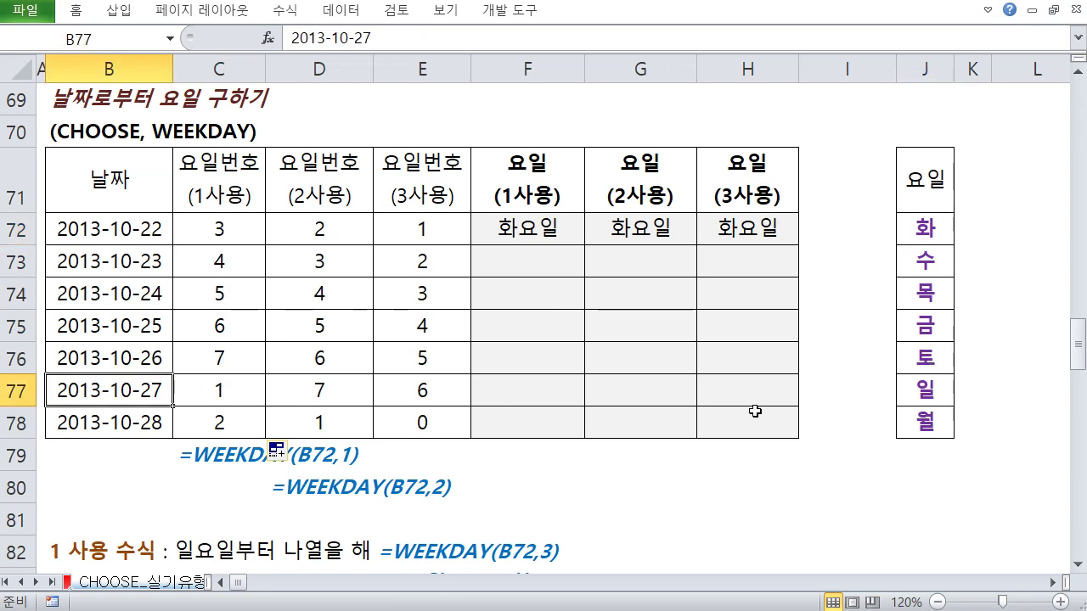
pyautogui.click(924, 399)
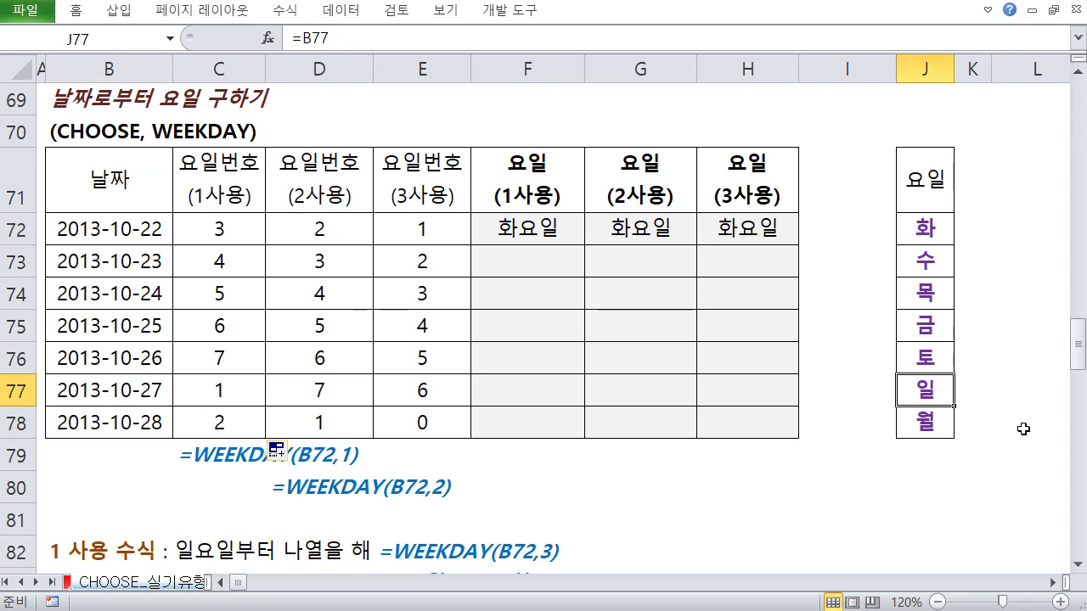
# Begin a CHOOSE formula in F73 with WEEKDAY(B72,1) as its index number
pyautogui.click(508, 259)
pyautogui.write('=ch')
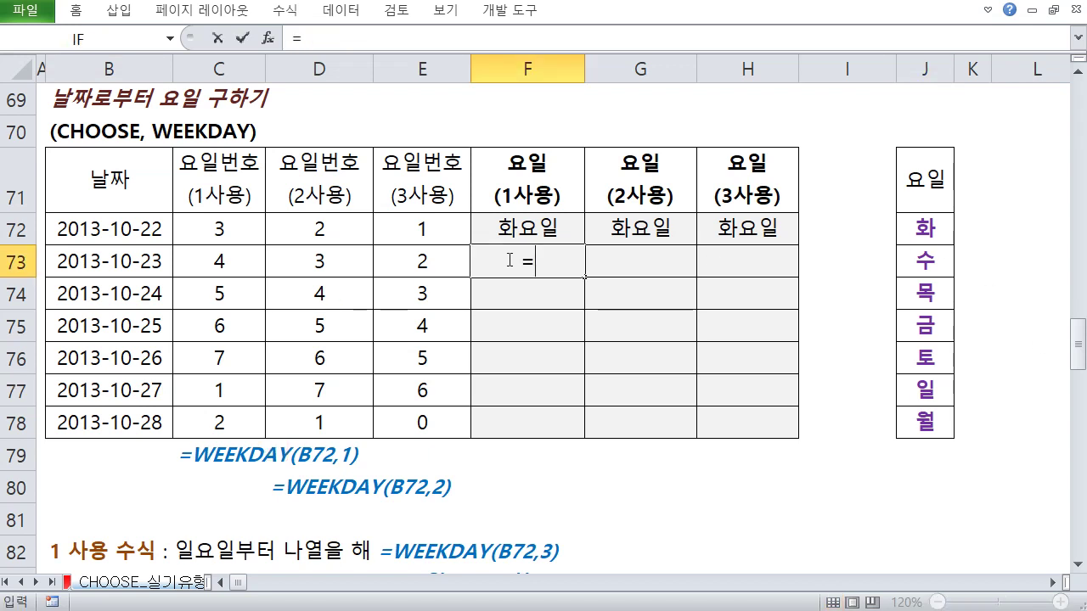
pyautogui.press('Down')
pyautogui.press('Down')
pyautogui.press('Down')
pyautogui.press('Down')
pyautogui.press('Down')
pyautogui.press('Down')
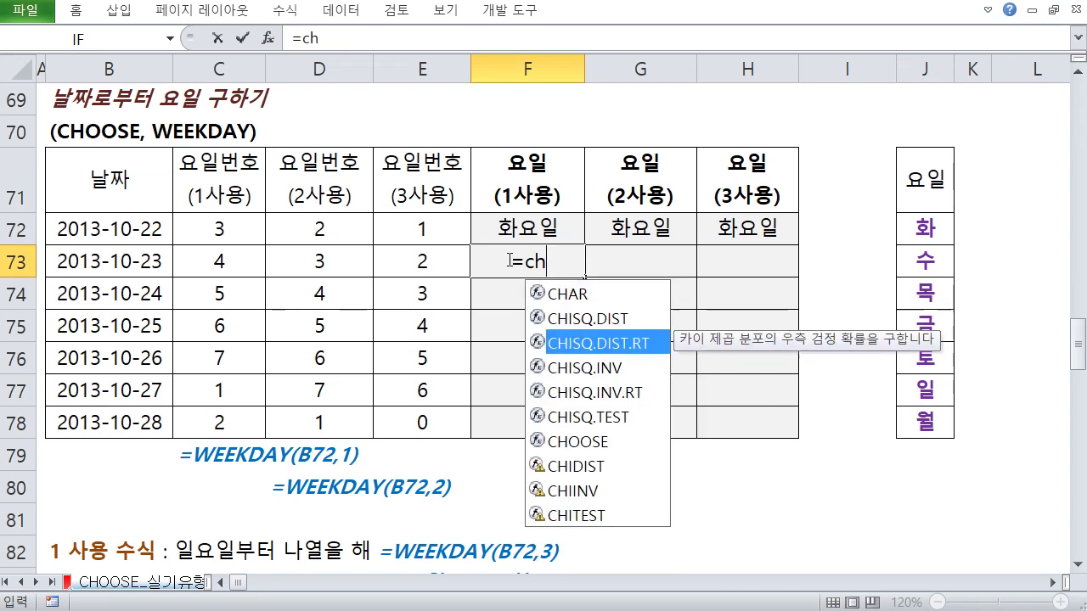
pyautogui.press('Tab')
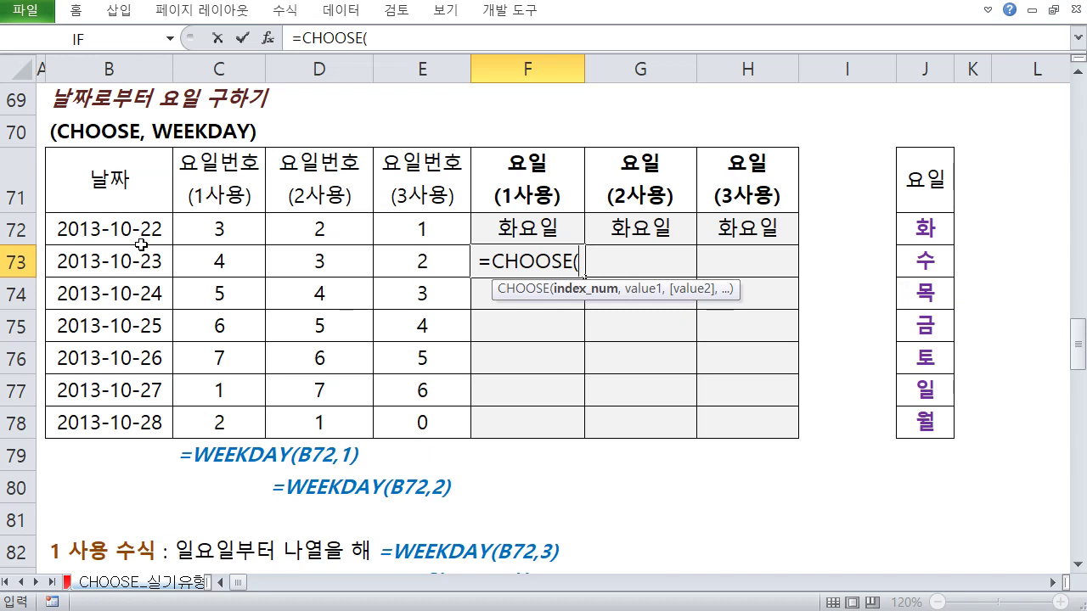
pyautogui.write('weekda')
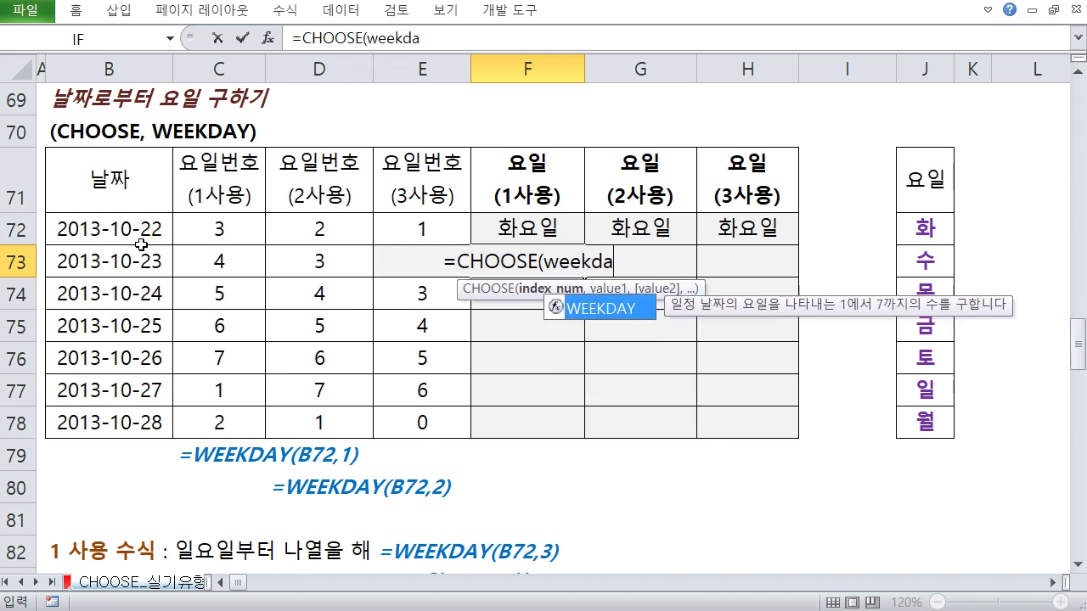
pyautogui.write('y(')
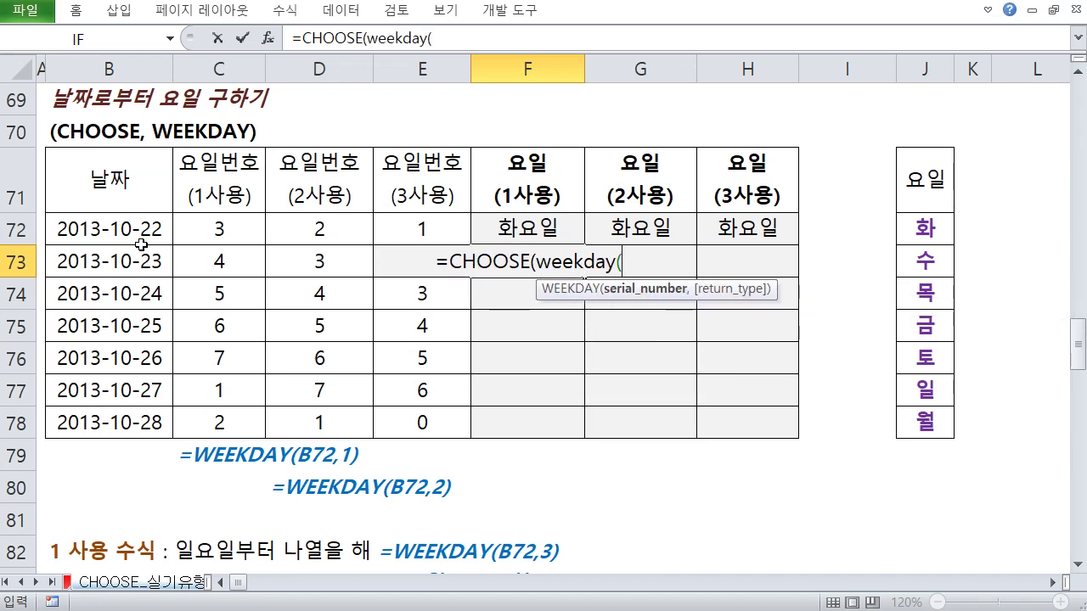
pyautogui.press('Return')
pyautogui.press('Return')
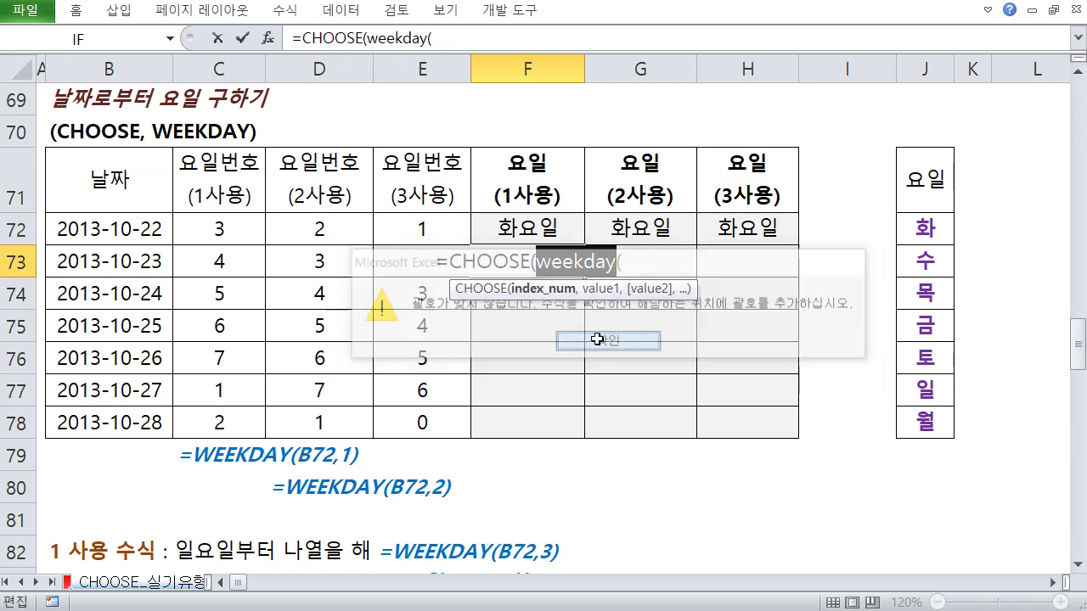
pyautogui.click(76, 236)
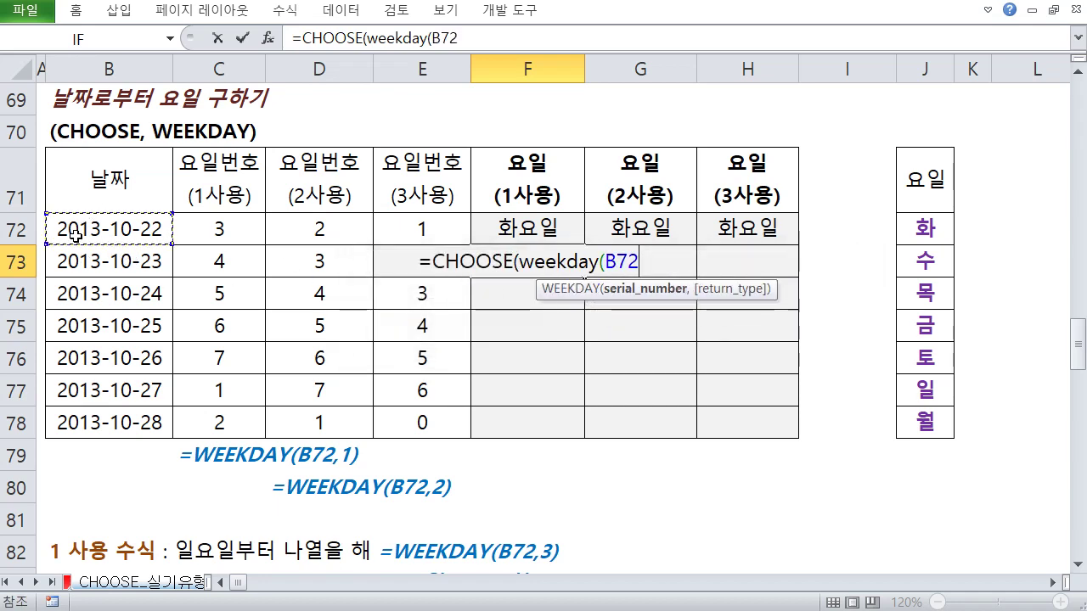
pyautogui.write(',1')
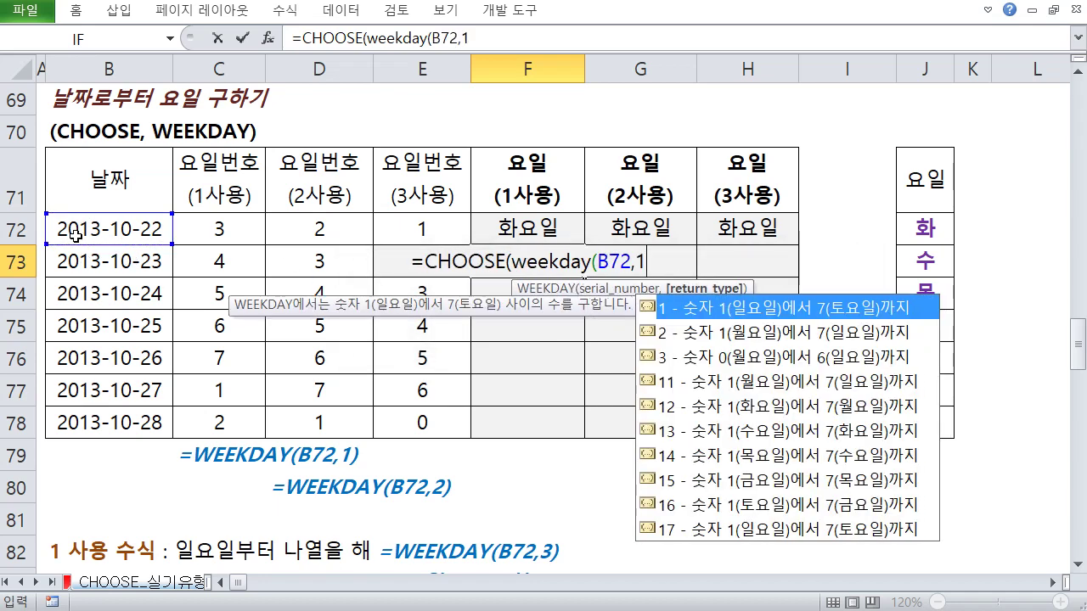
pyautogui.write(')')
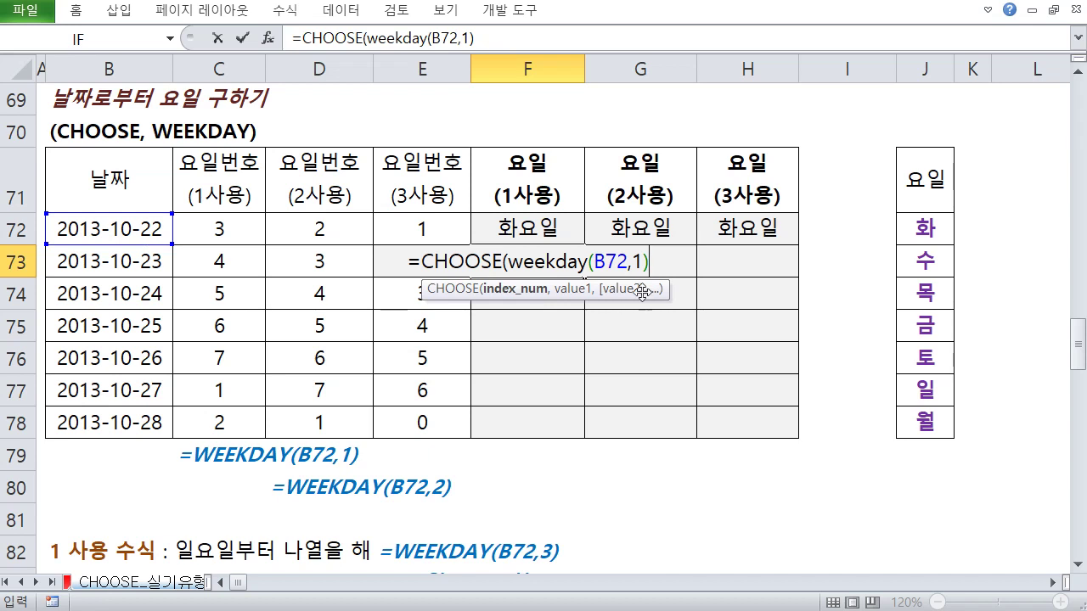
pyautogui.click(658, 270)
pyautogui.write('m')
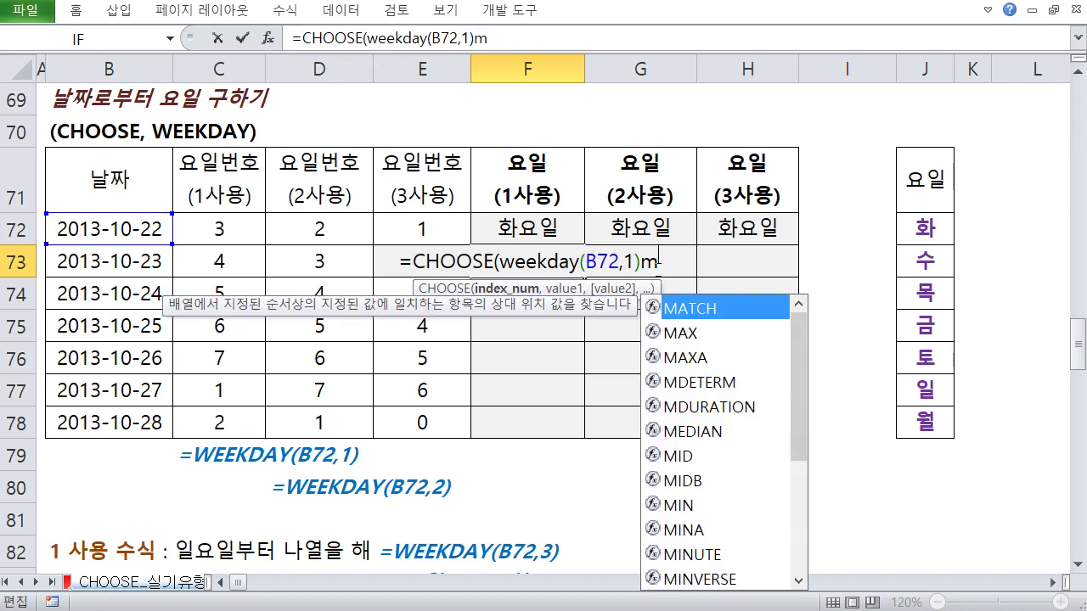
pyautogui.press('BackSpace')
pyautogui.write(',')
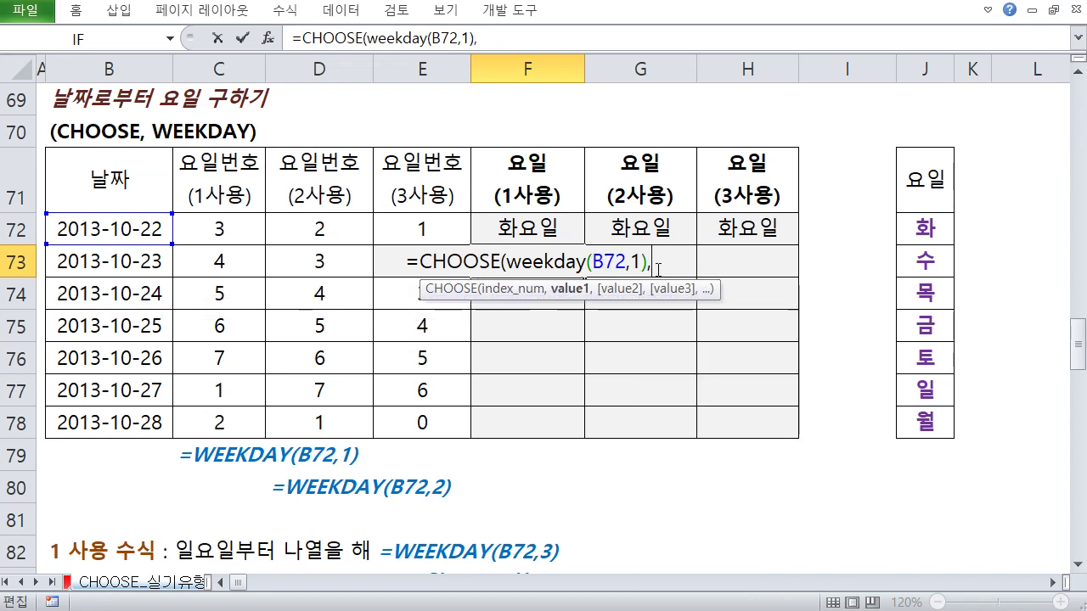
# Complete the F73 CHOOSE formula with the values "일요일", "월요일", "화요일", "수요일", "목요일", "금요일" and "토요일"
pyautogui.write('"일요일')
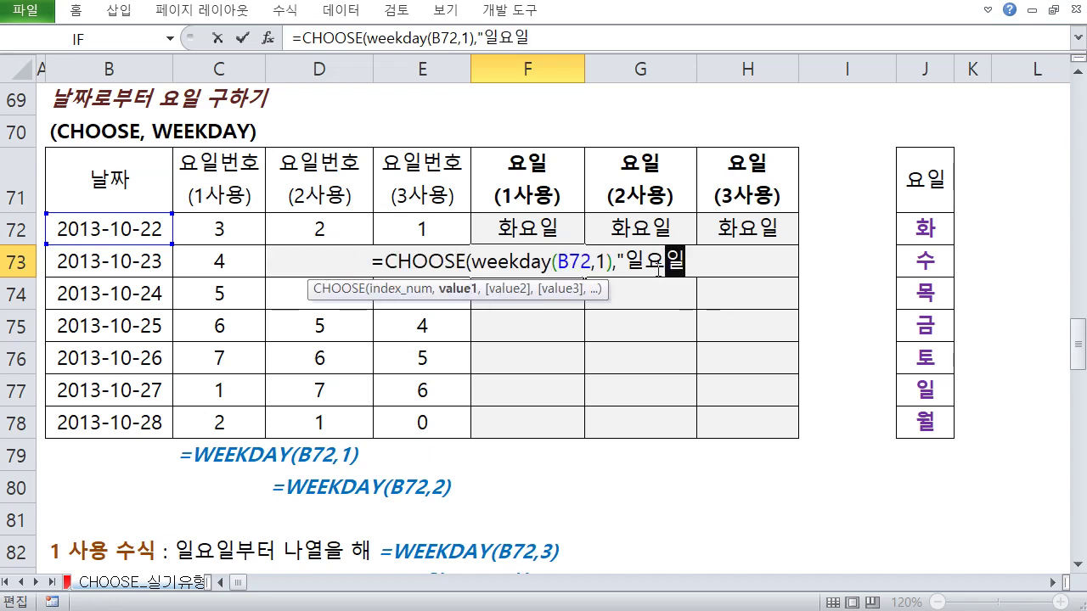
pyautogui.write('","월')
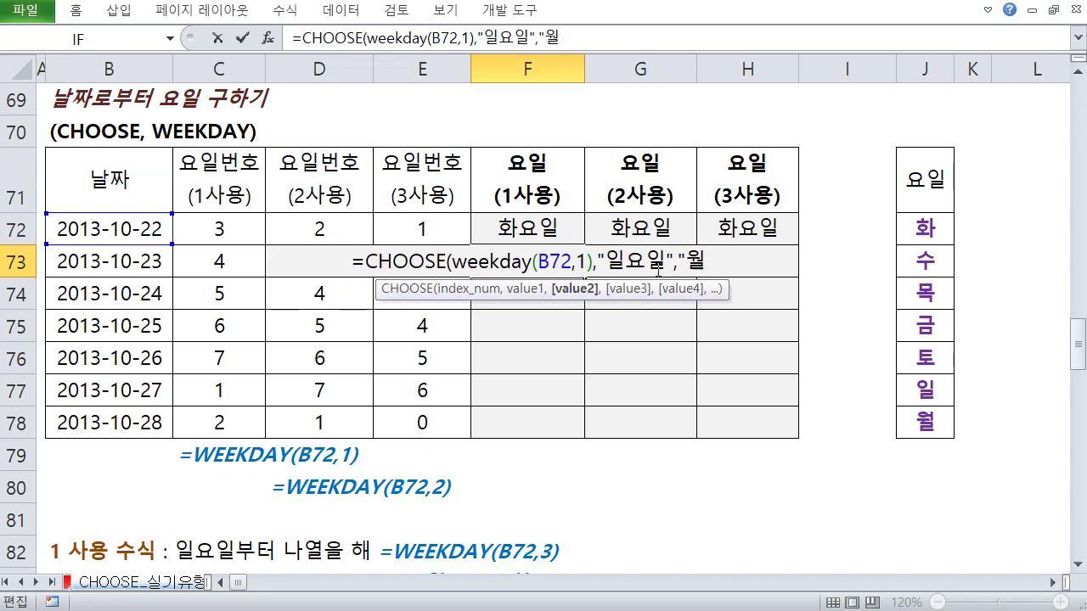
pyautogui.write('요일","호')
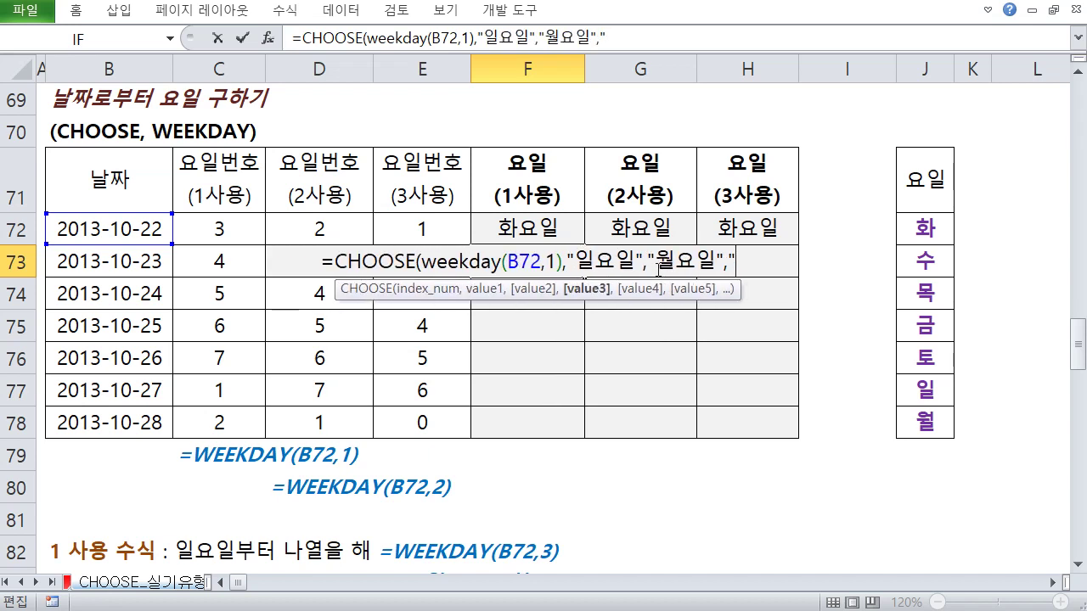
pyautogui.write('요일",')
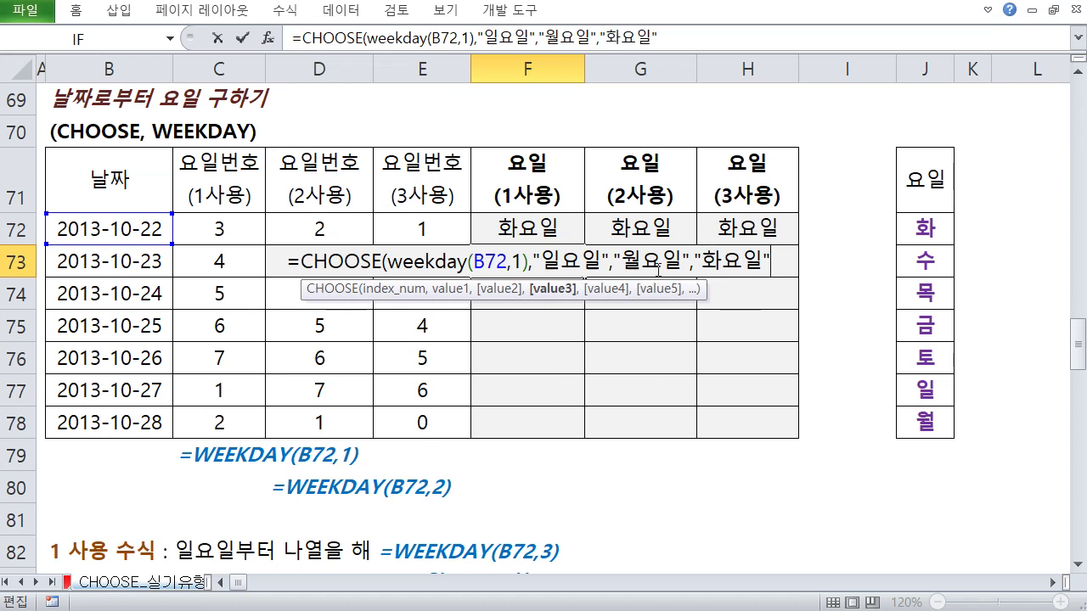
pyautogui.write('"수')
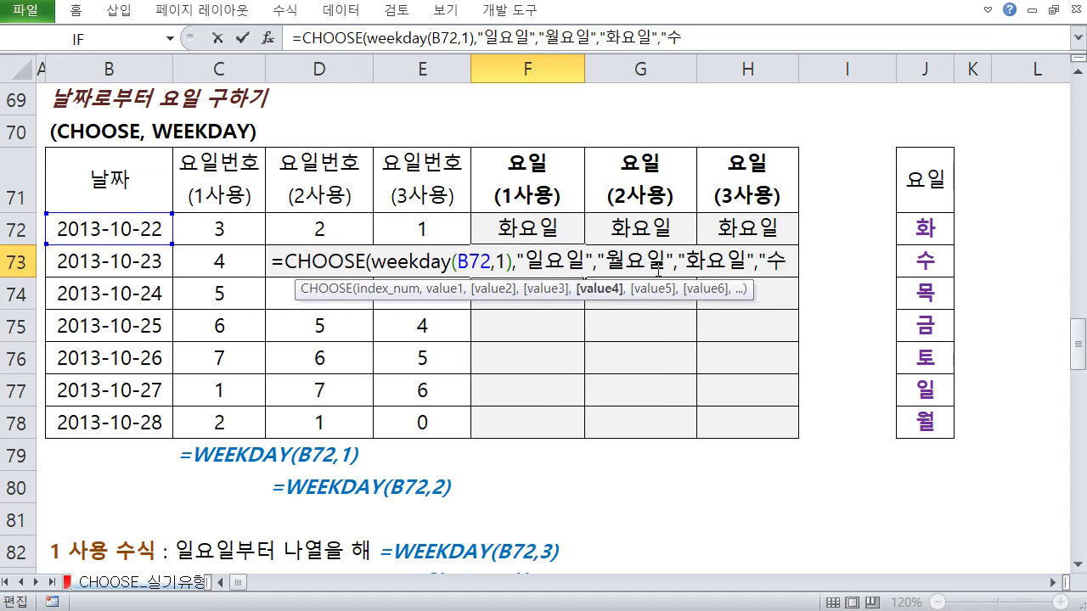
pyautogui.write('요일","모')
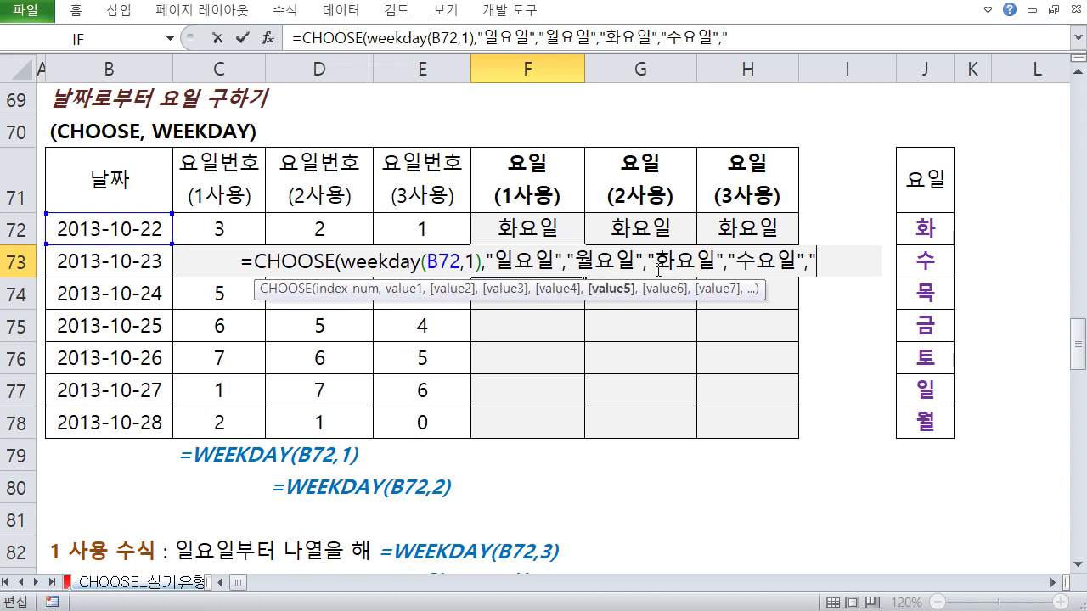
pyautogui.write('요일"')
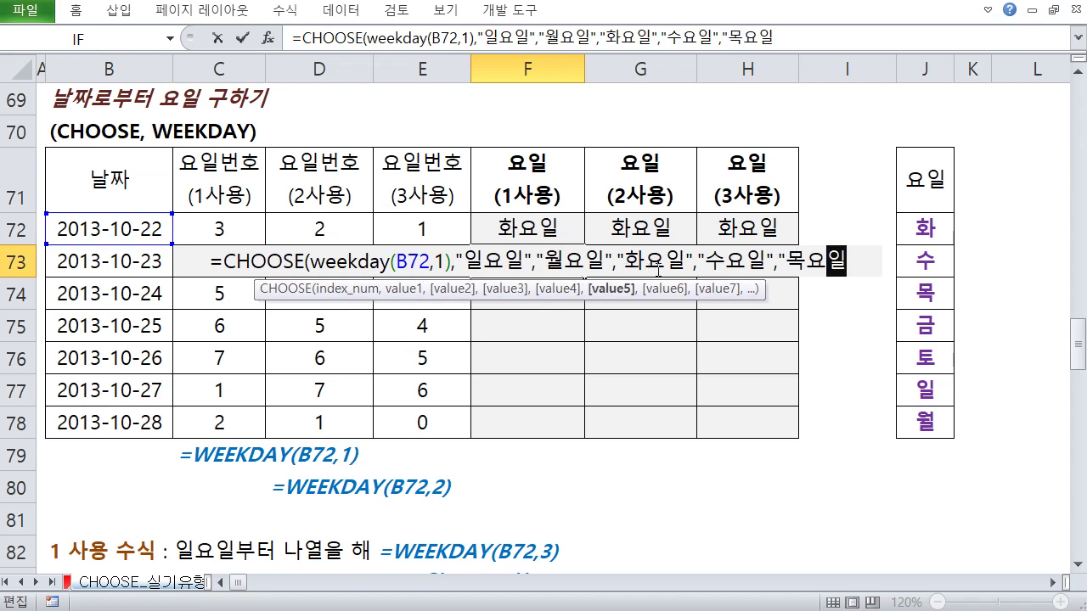
pyautogui.write(',"금요')
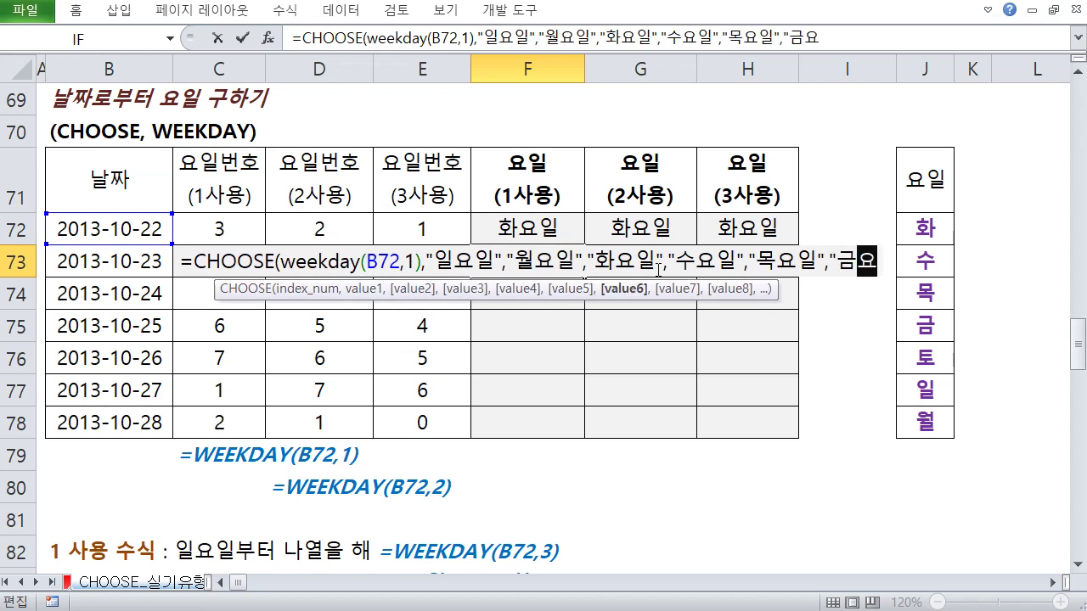
pyautogui.write('이ㄹ","ㅌ')
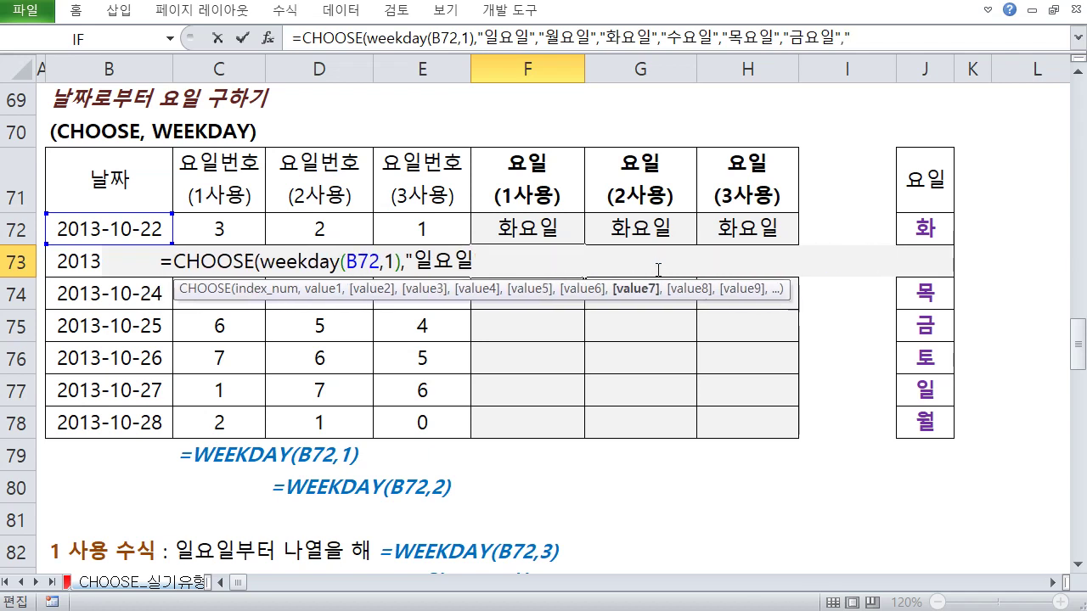
pyautogui.write('ㅗ요일')
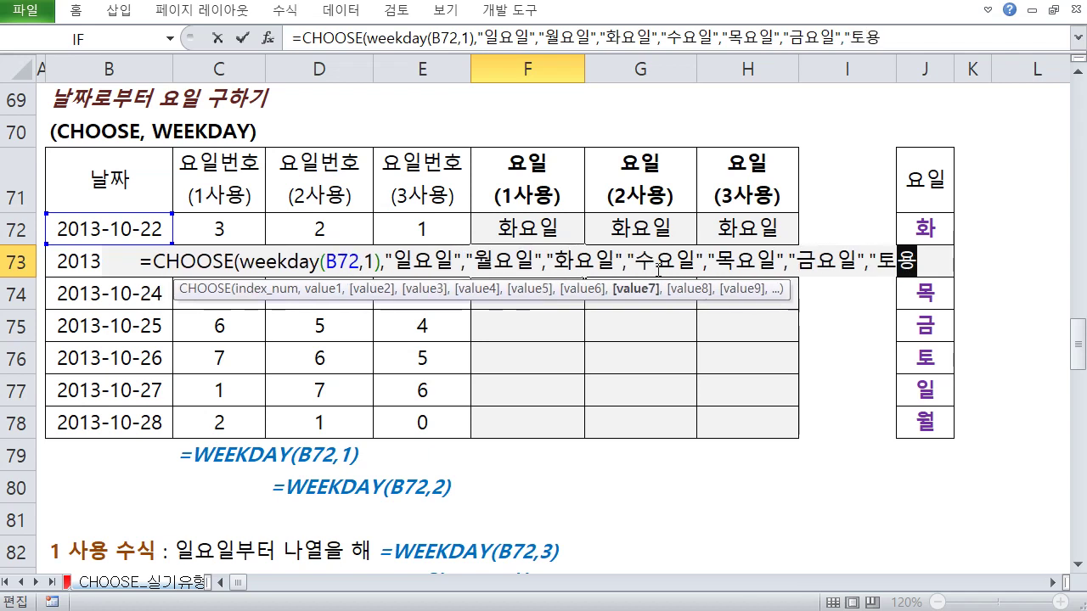
pyautogui.write('")')
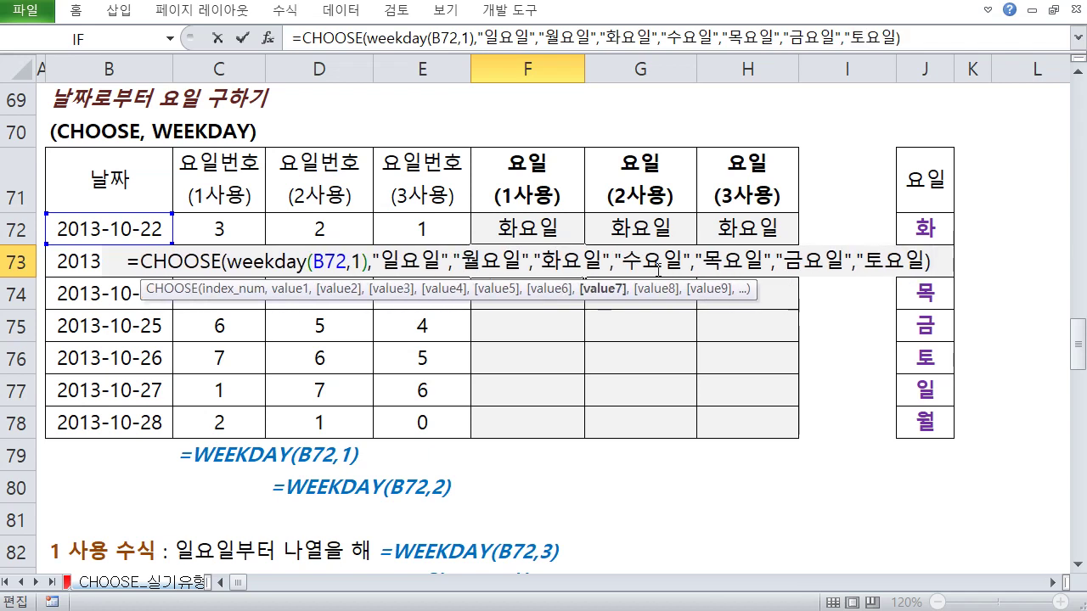
pyautogui.press('Return')
pyautogui.press('Return')
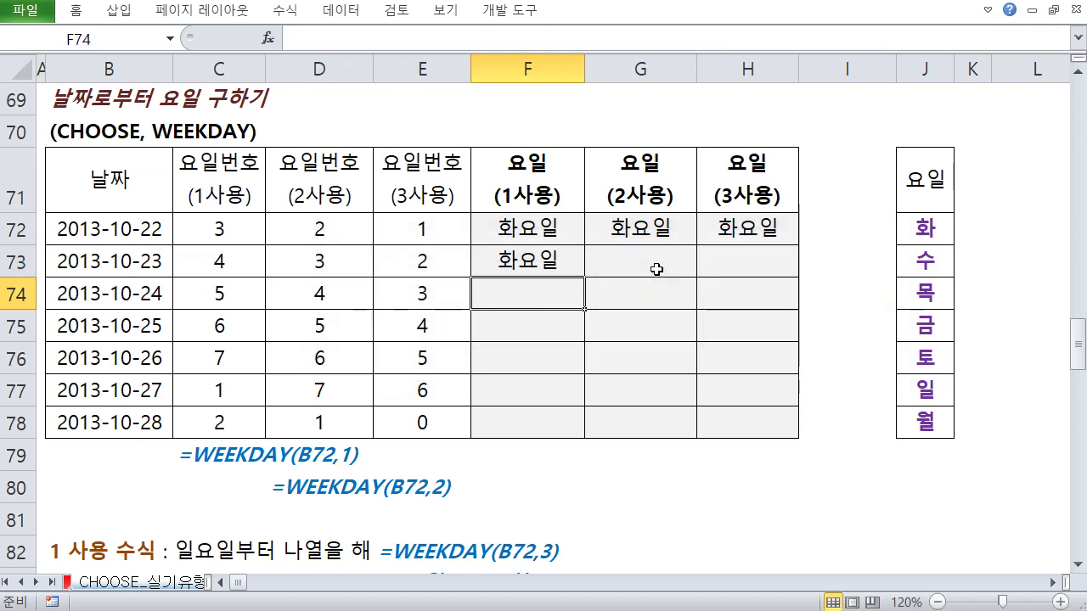
# Check the F73 CHOOSE formula's arguments and fill it down through F78
pyautogui.doubleClick(577, 269)
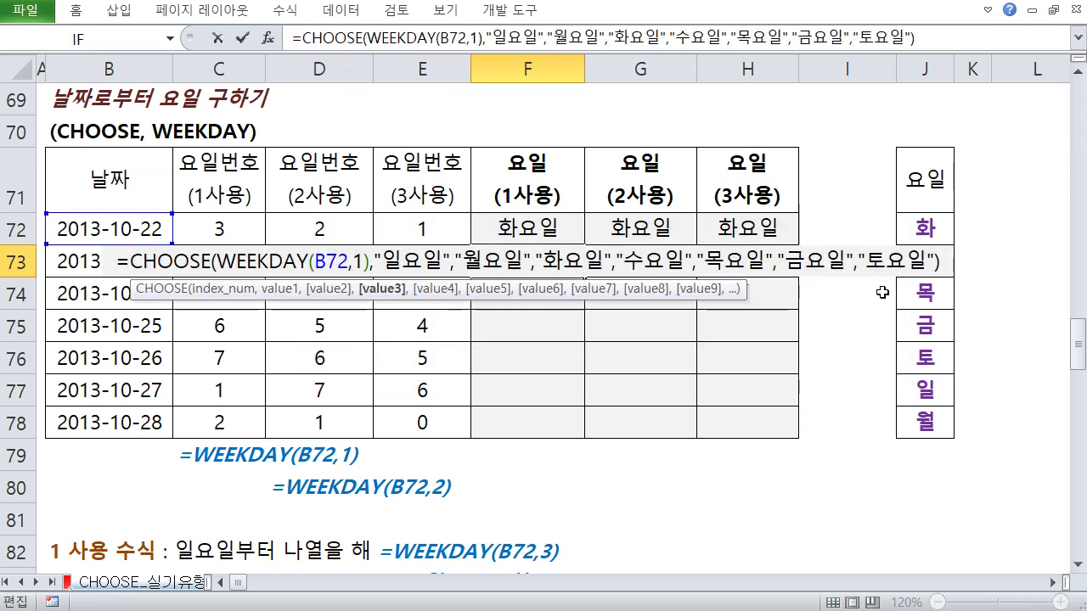
pyautogui.press('Escape')
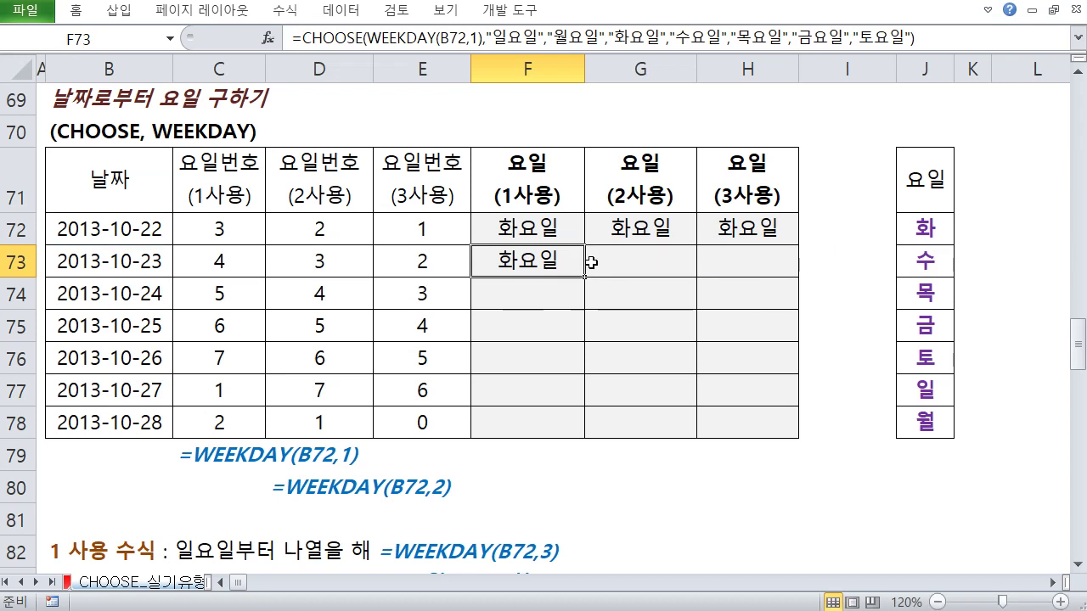
pyautogui.moveTo(584, 277); pyautogui.dragTo(586, 431)
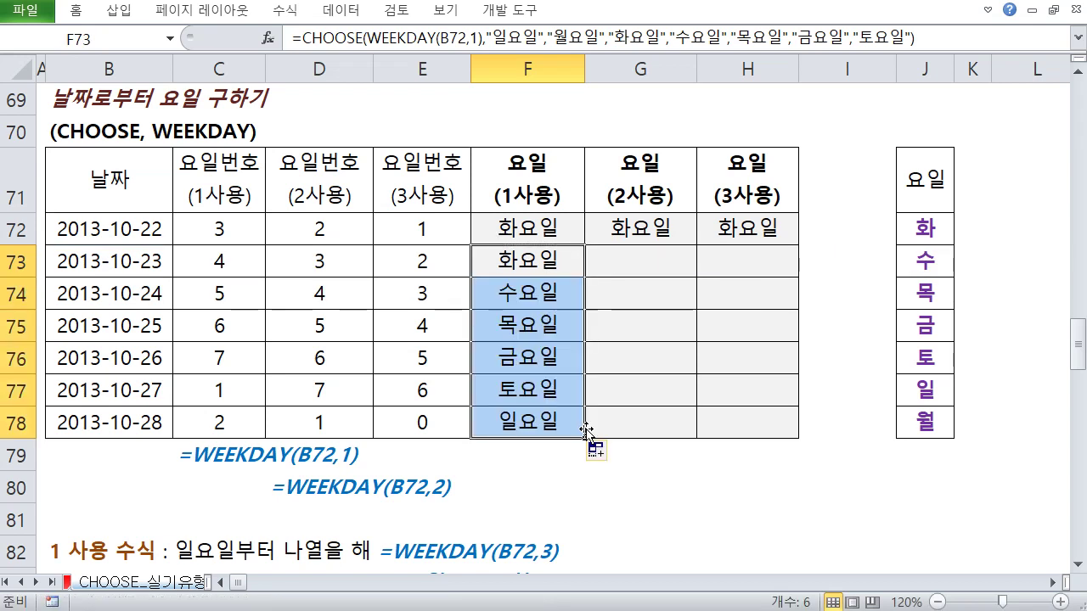
pyautogui.click(530, 265)
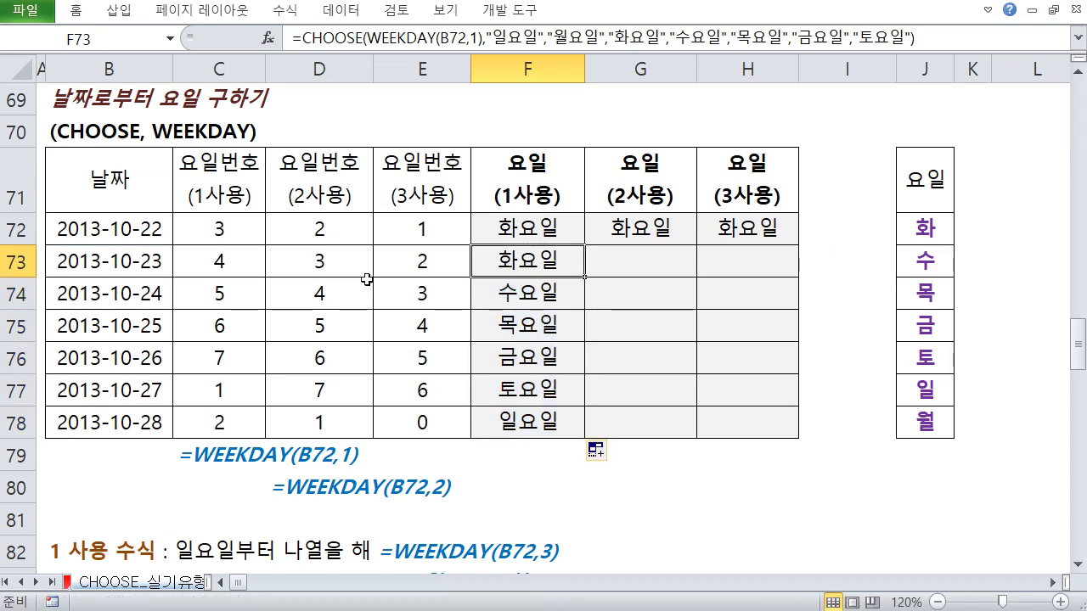
# Compare the weekday numbers in C72:E78 with the type 1 and type 2 CHOOSE formulas noted in rows 83 and 85
pyautogui.moveTo(240, 243); pyautogui.dragTo(243, 411)
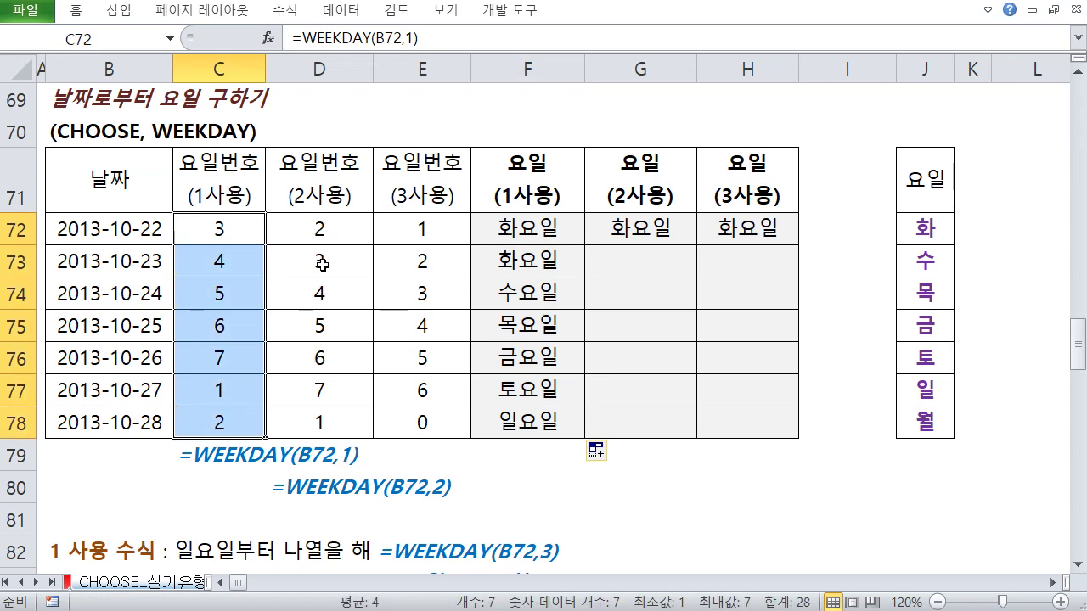
pyautogui.moveTo(326, 238); pyautogui.dragTo(326, 404)
pyautogui.moveTo(445, 432); pyautogui.dragTo(427, 227)
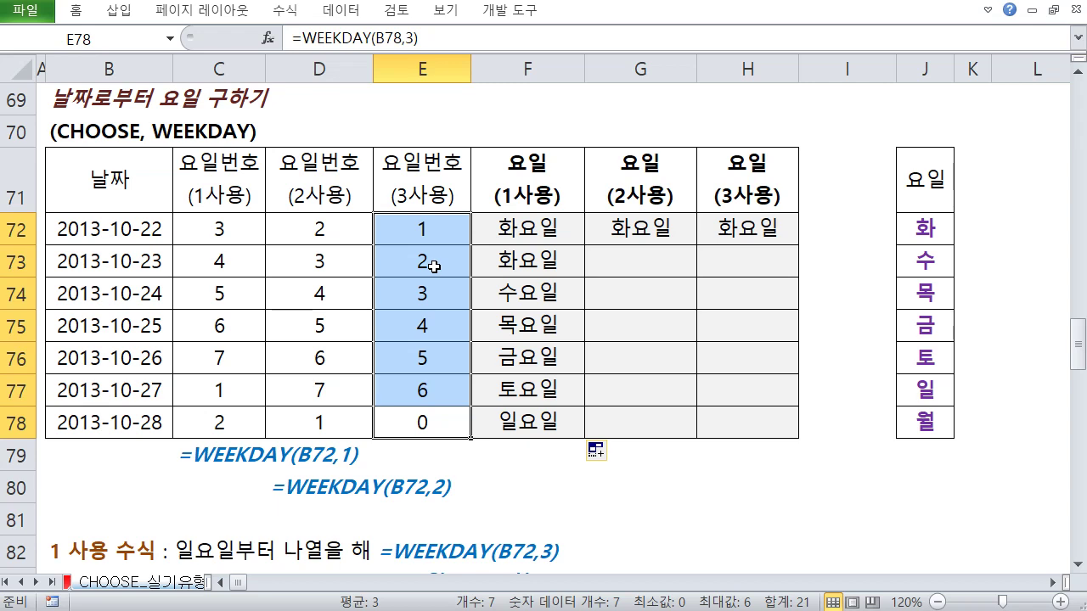
pyautogui.scroll(-1, 433, 267)
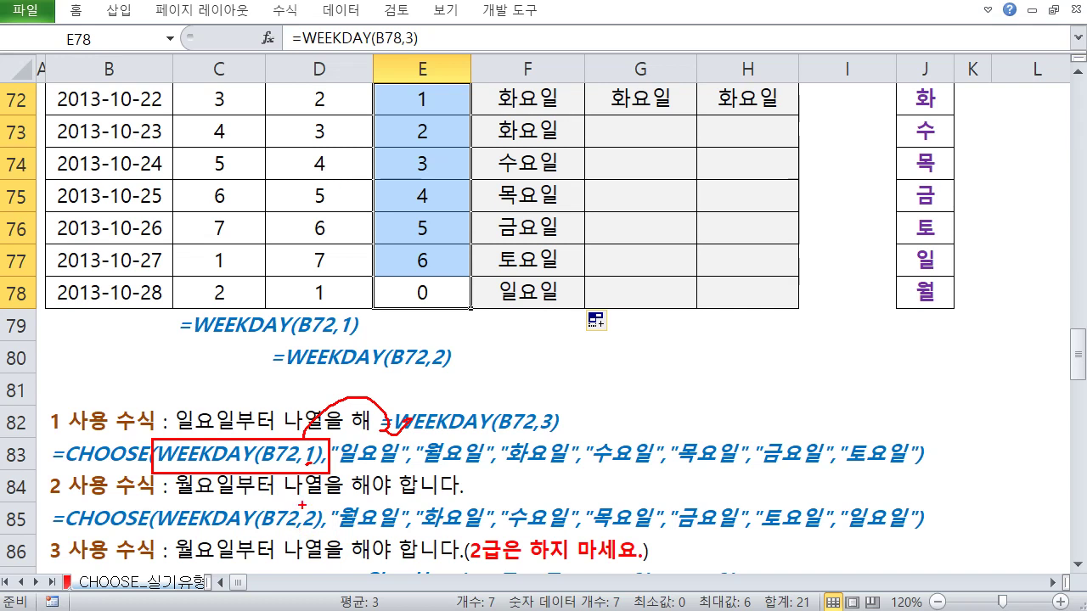
pyautogui.moveTo(302, 502)
pyautogui.mouseDown()
pyautogui.moveTo(314, 528)
pyautogui.moveTo(400, 536)
pyautogui.mouseUp()
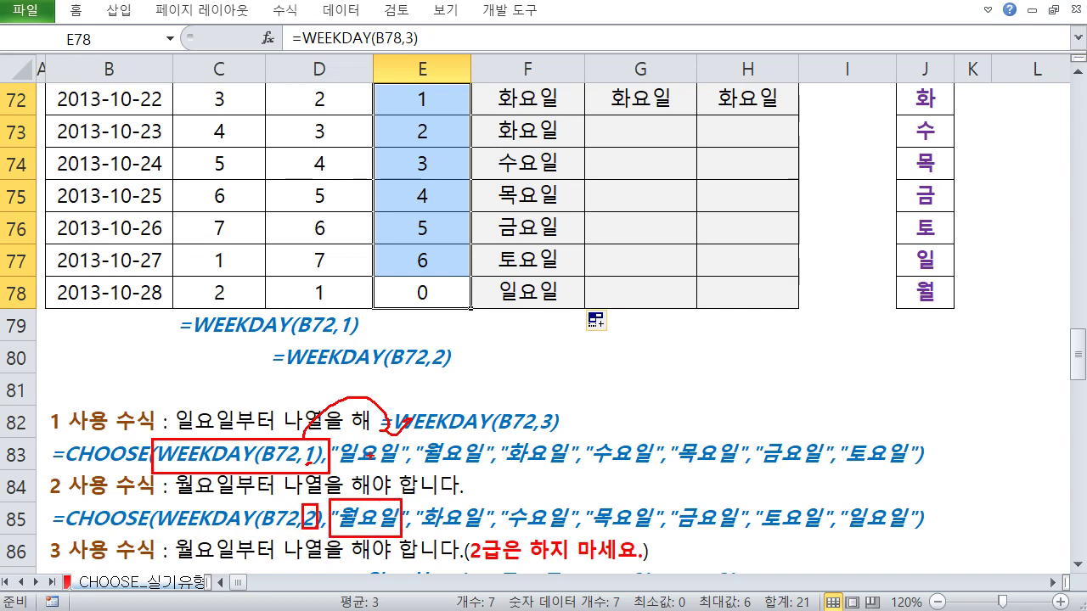
pyautogui.moveTo(343, 440)
pyautogui.mouseDown()
pyautogui.moveTo(391, 468)
pyautogui.moveTo(396, 440)
pyautogui.mouseUp()
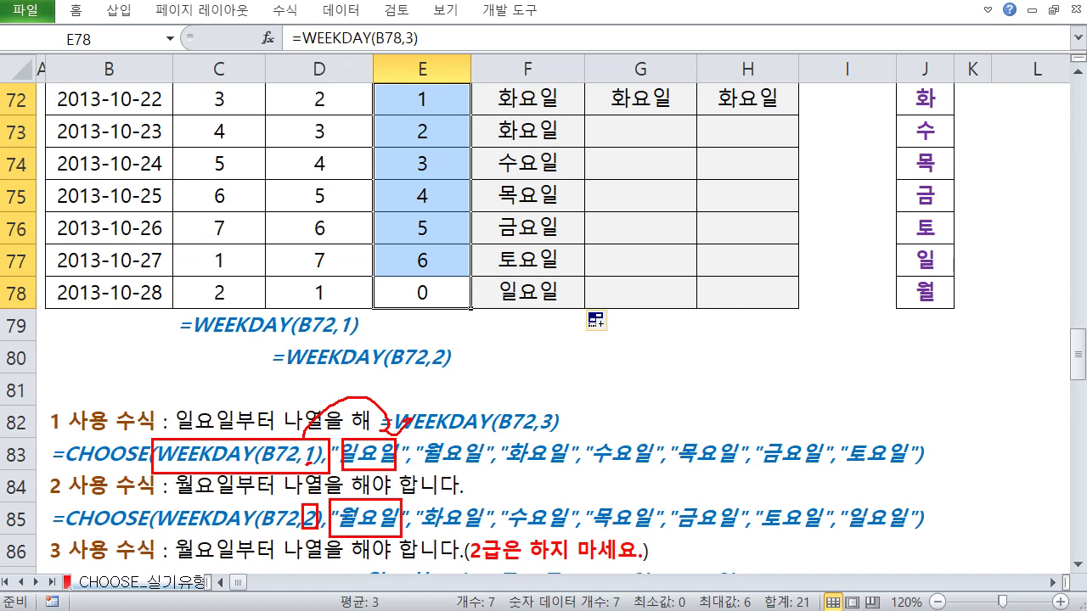
pyautogui.scroll(-1, 416, 356)
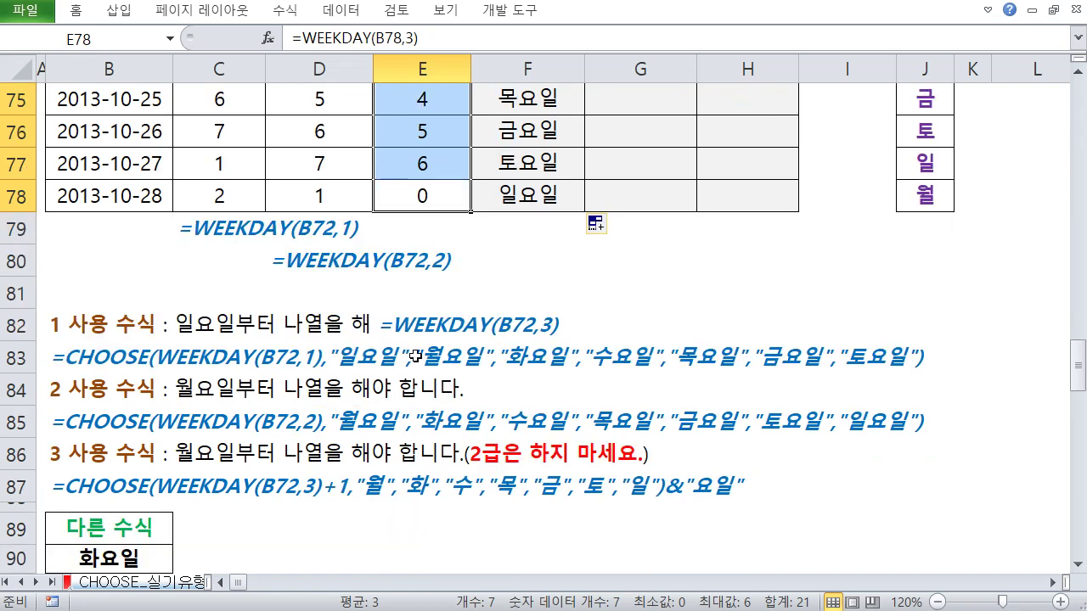
# Move the WEEKDAY(B72,3) formula note from E82 up to E81
pyautogui.click(409, 329)
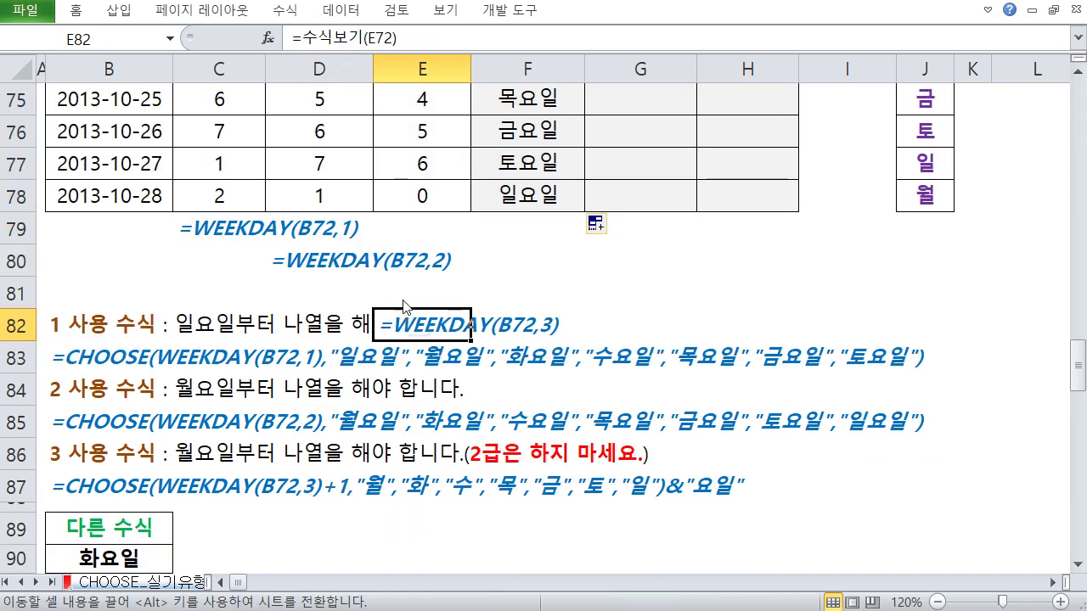
pyautogui.moveTo(410, 320); pyautogui.dragTo(411, 293)
pyautogui.click(422, 376)
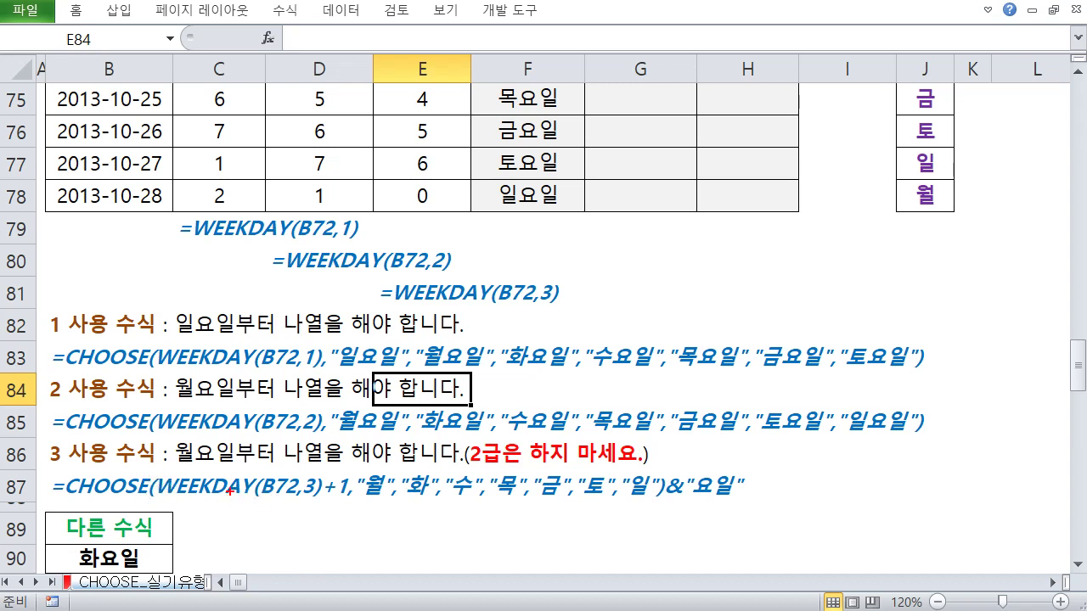
# Examine the WEEKDAY(B72,3)+1 formula in row 87 and the alternative nested IF formula in B91
pyautogui.moveTo(153, 470)
pyautogui.mouseDown()
pyautogui.moveTo(357, 518)
pyautogui.moveTo(367, 507)
pyautogui.moveTo(389, 535)
pyautogui.mouseUp()
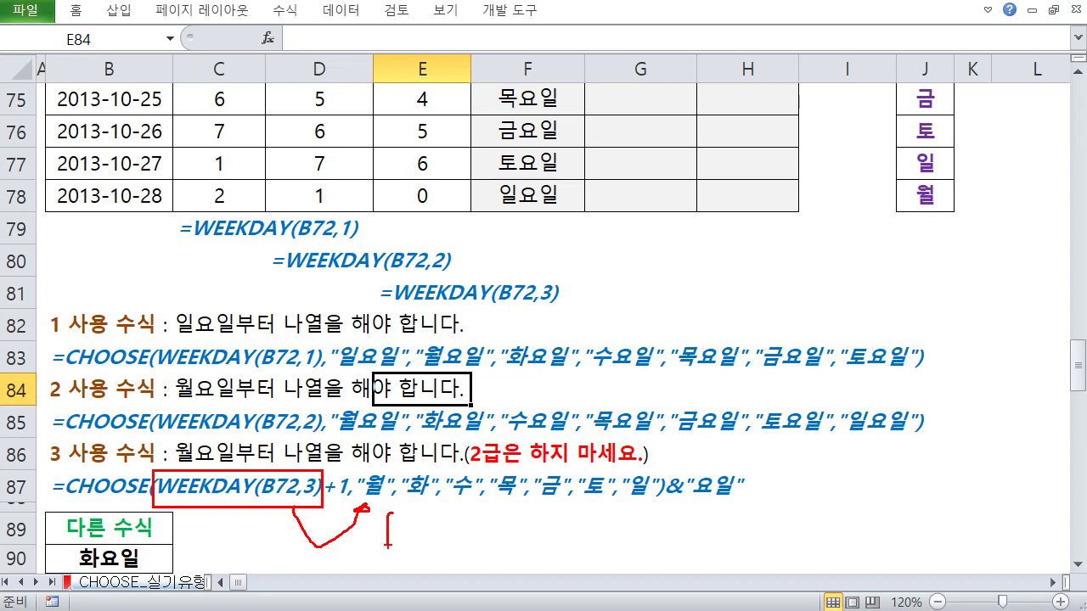
pyautogui.moveTo(323, 504); pyautogui.dragTo(354, 510)
pyautogui.moveTo(318, 453); pyautogui.dragTo(346, 512)
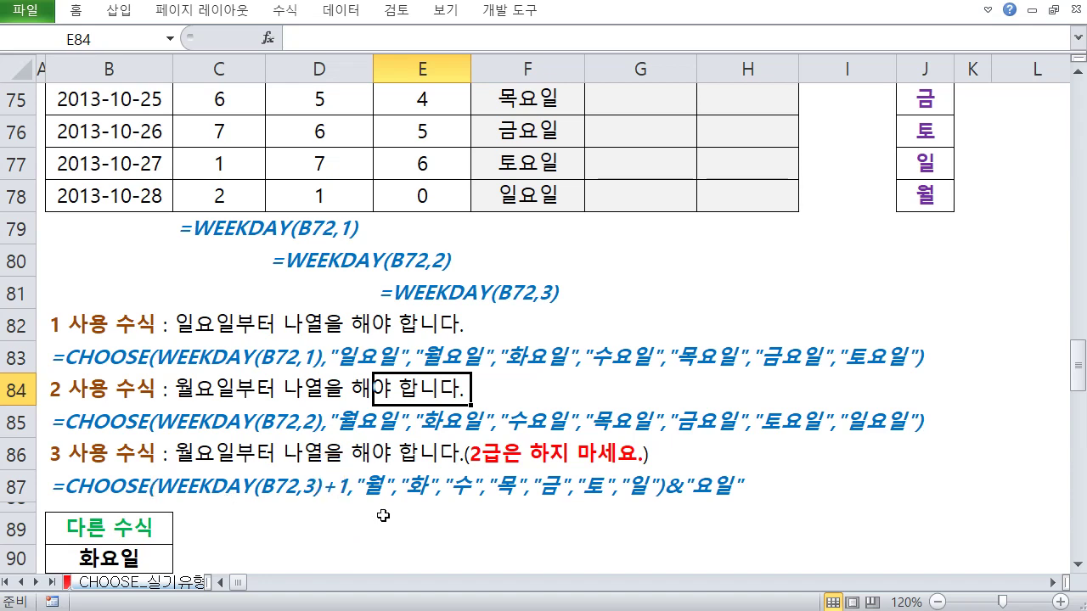
pyautogui.click(439, 518)
pyautogui.scroll(-3, 439, 515)
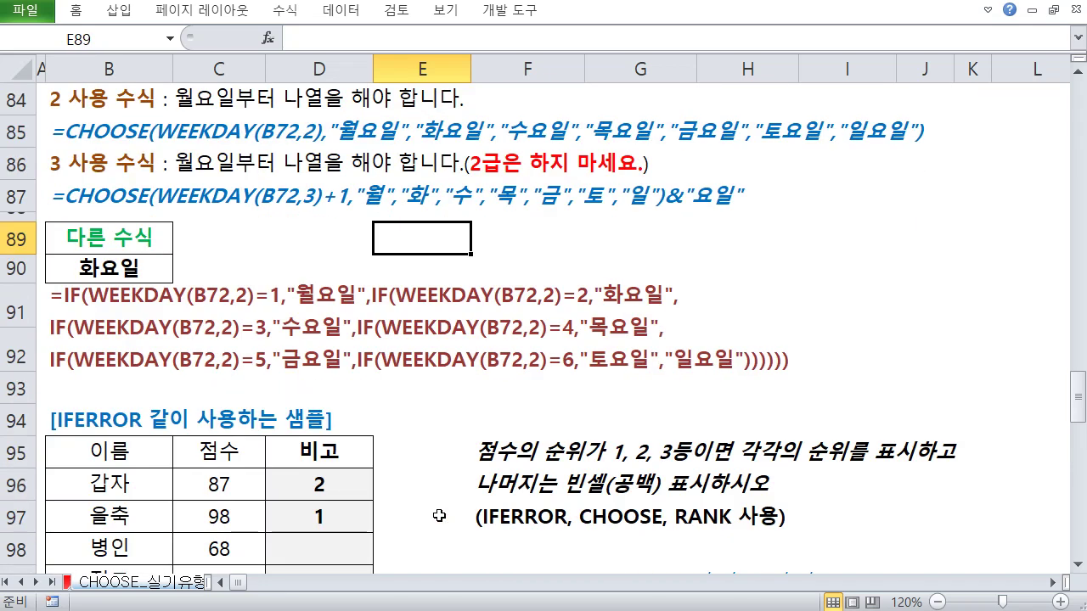
pyautogui.moveTo(89, 319); pyautogui.dragTo(589, 392)
pyautogui.click(605, 395)
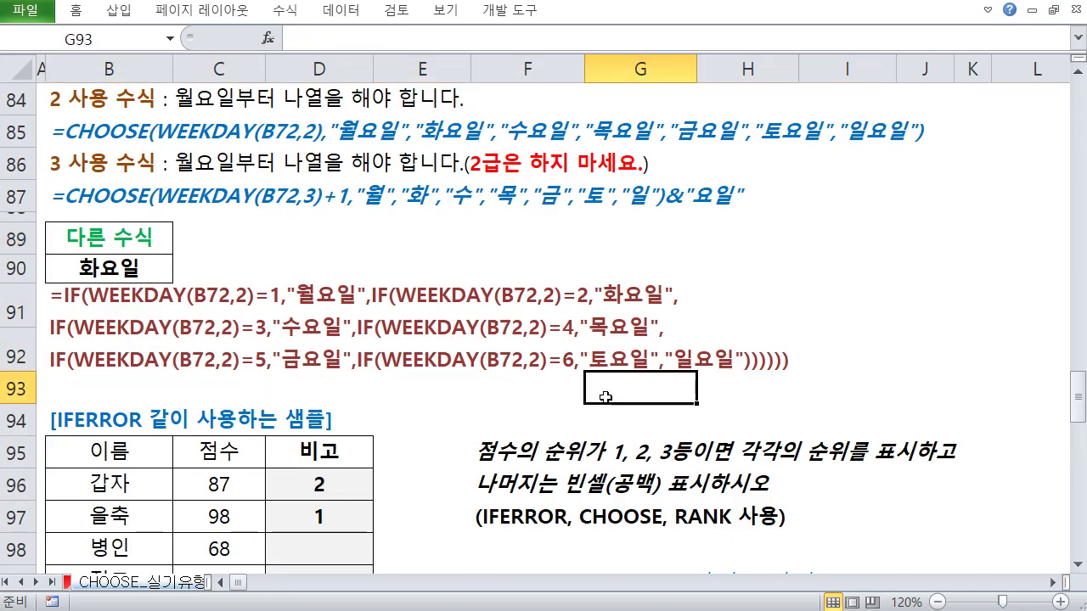
pyautogui.click(310, 330)
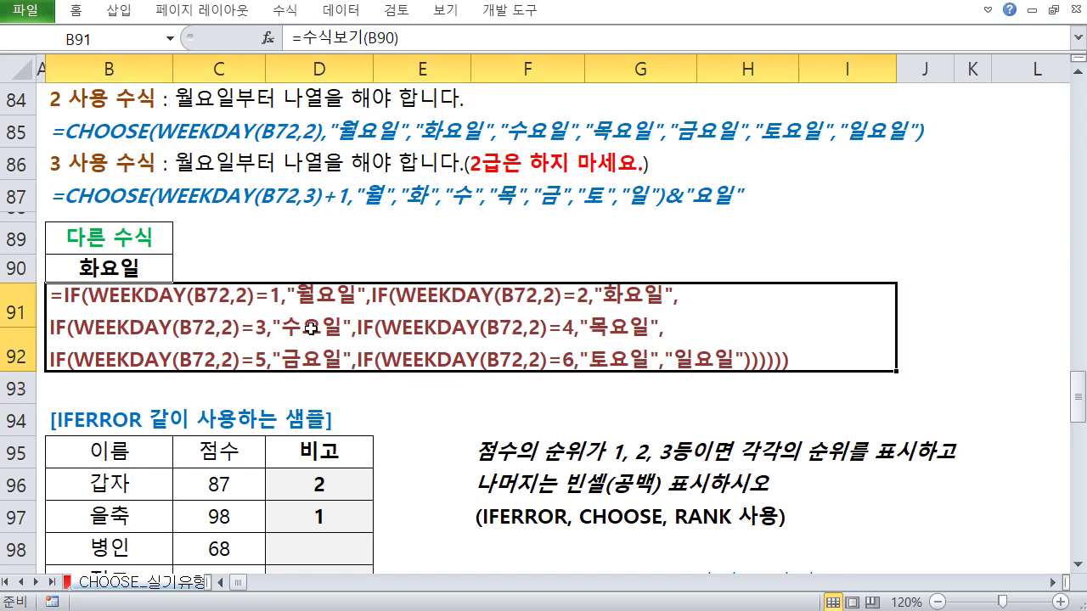
# Begin a CHOOSE formula in E96, beside the score table of the IFERROR sample
pyautogui.scroll(-3, 512, 353)
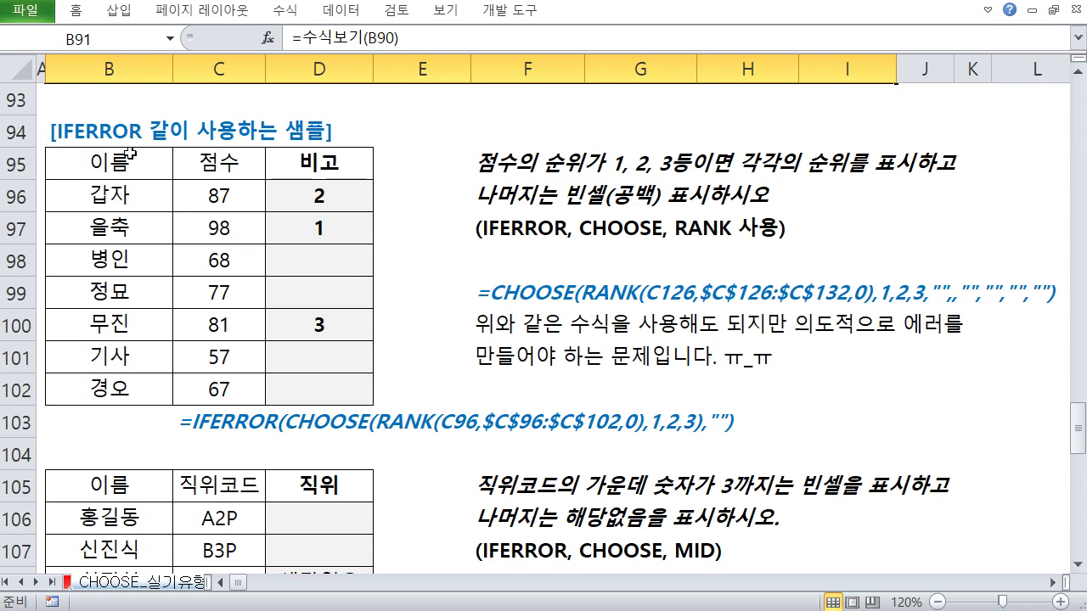
pyautogui.moveTo(40, 114); pyautogui.dragTo(133, 159)
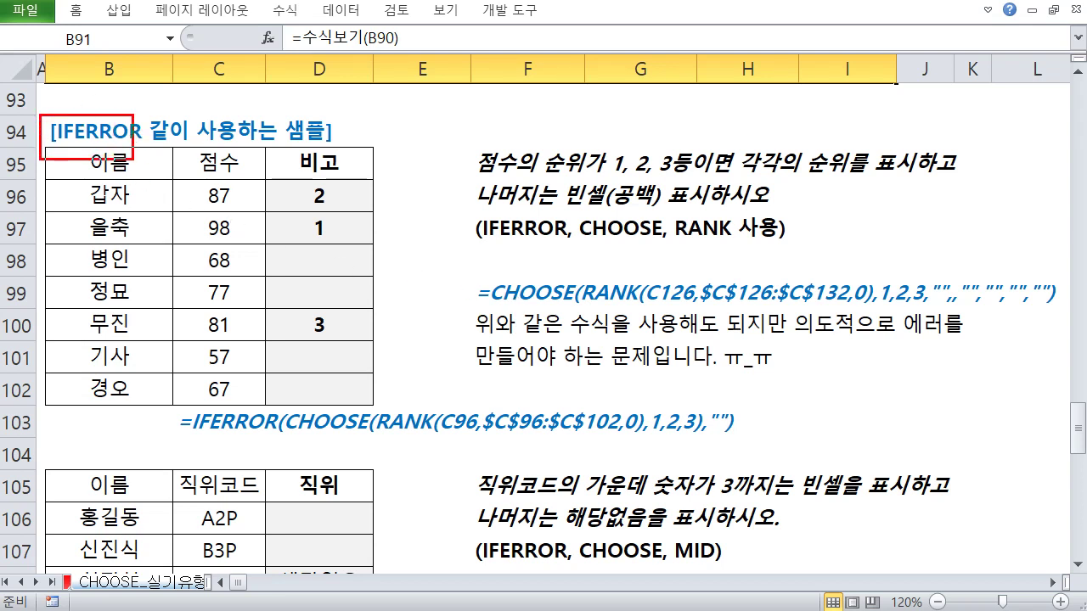
pyautogui.press('Escape')
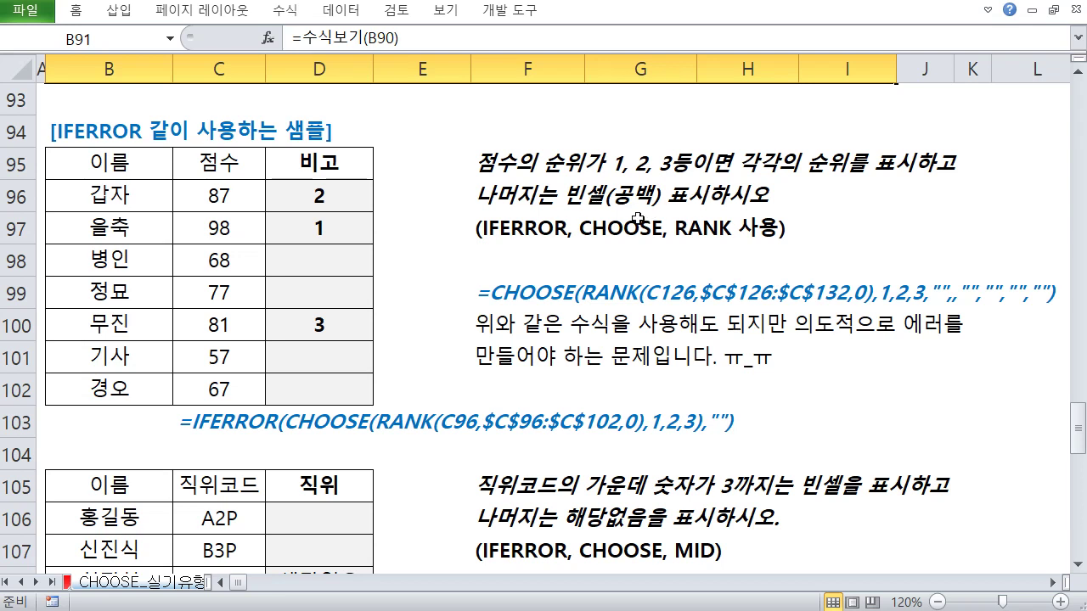
pyautogui.click(509, 258)
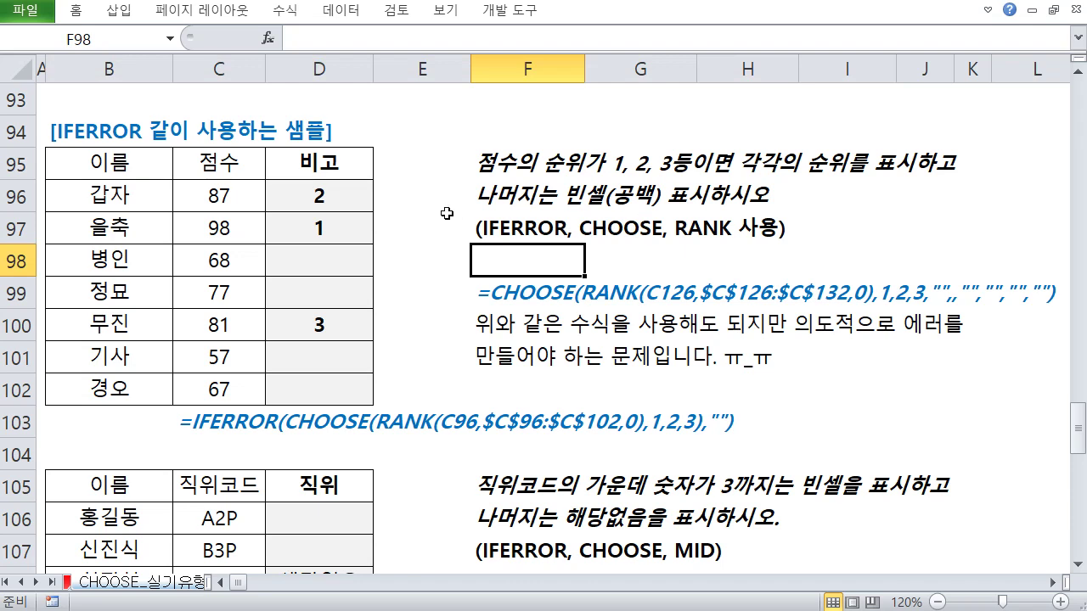
pyautogui.click(419, 202)
pyautogui.write('=ch')
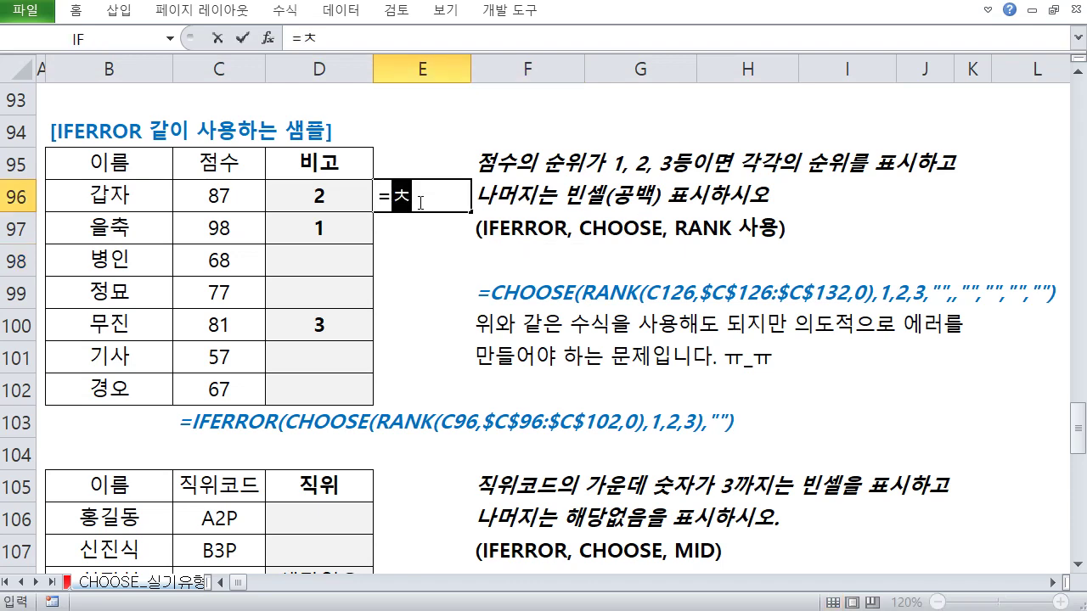
pyautogui.press('BackSpace')
pyautogui.press('BackSpace')
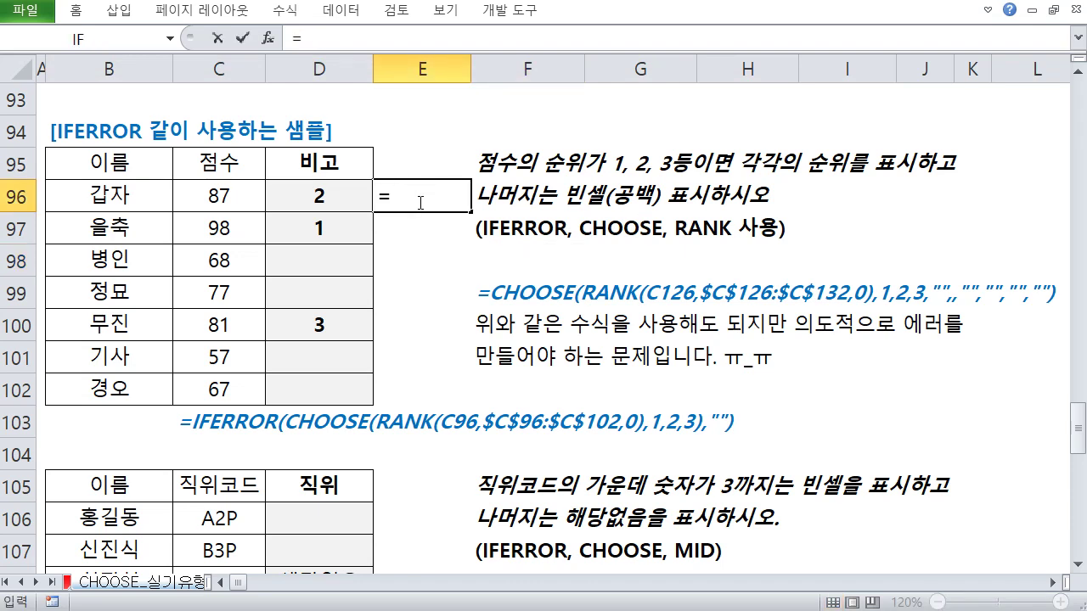
pyautogui.write('ch')
pyautogui.press('Down')
pyautogui.press('Down')
pyautogui.press('Down')
pyautogui.press('Down')
pyautogui.press('Down')
pyautogui.press('Down')
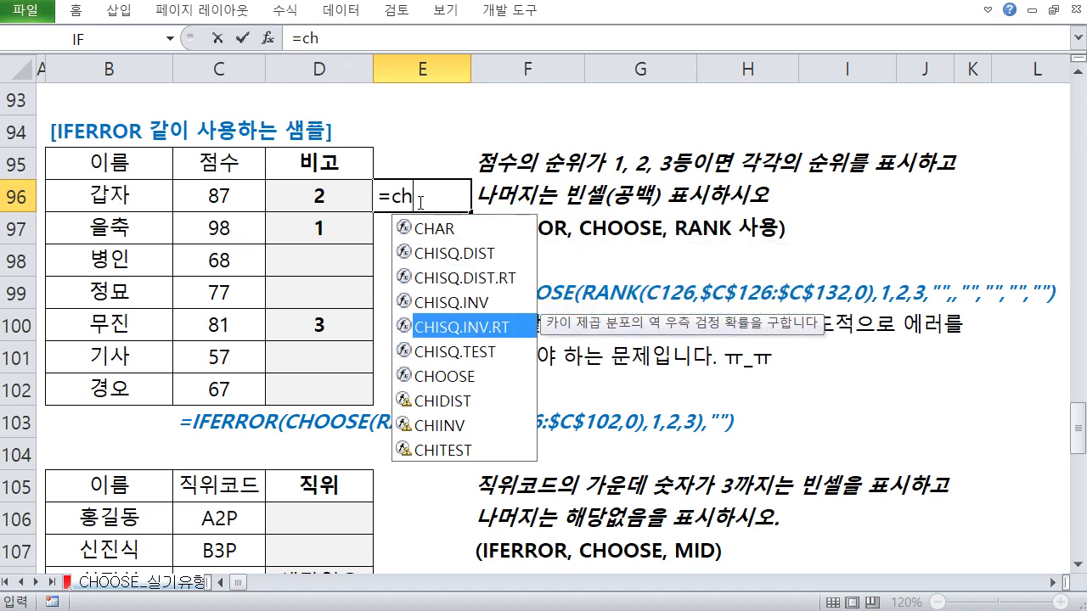
pyautogui.press('Tab')
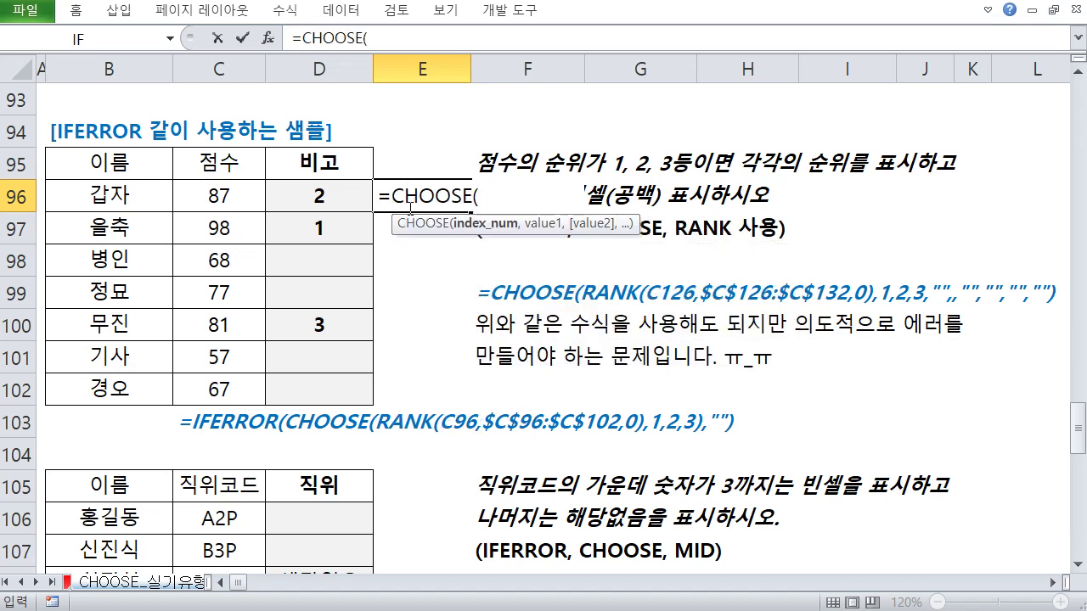
# Nest the plain RANK function as the index number of the E96 CHOOSE formula
pyautogui.write('ran')
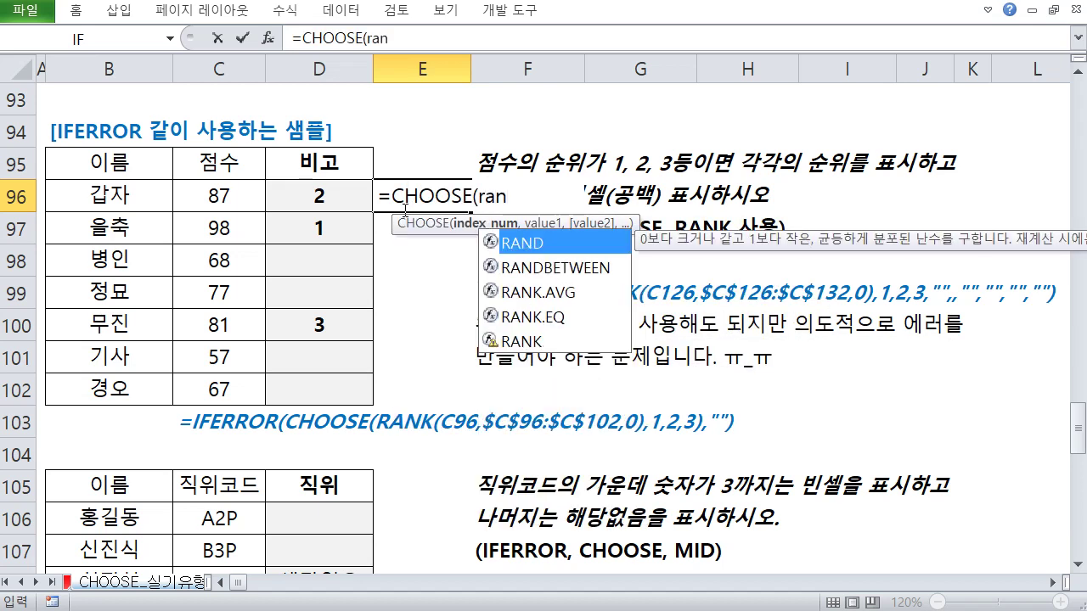
pyautogui.write('k')
pyautogui.press('Tab')
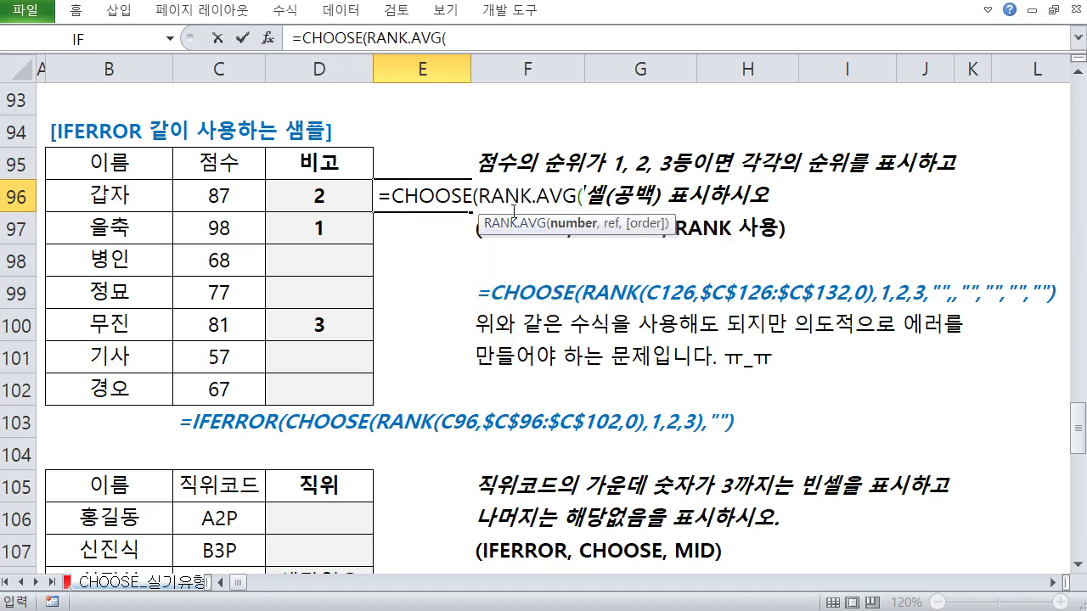
pyautogui.doubleClick(556, 196)
pyautogui.press('BackSpace')
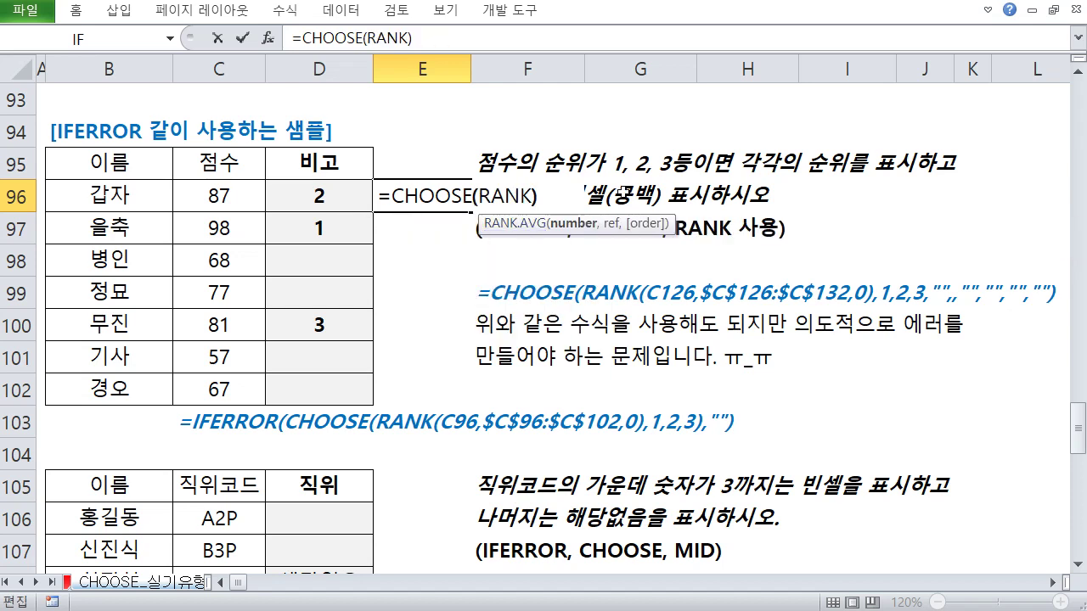
pyautogui.press('Right')
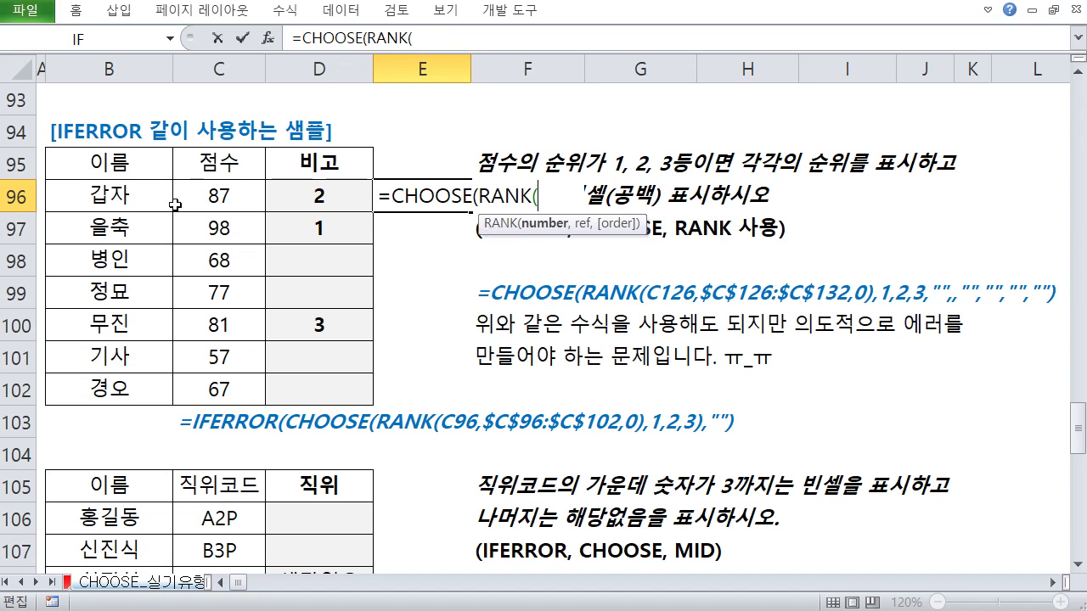
# Complete the RANK arguments with C96, the absolute range $C$96:$C$102 and 0 for descending order
pyautogui.click(213, 195)
pyautogui.write(',')
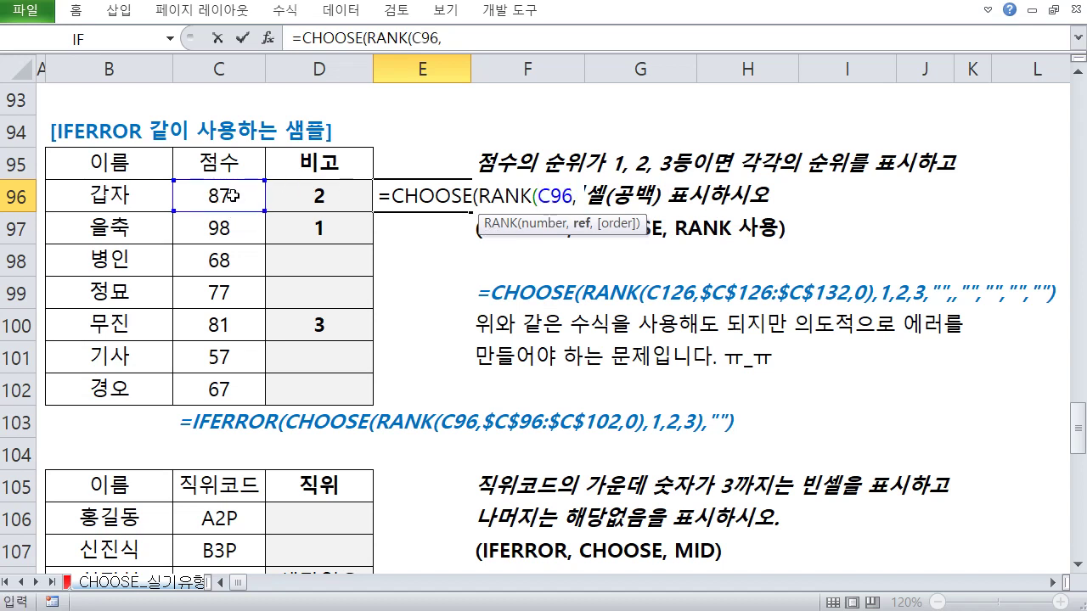
pyautogui.moveTo(231, 196); pyautogui.dragTo(224, 386)
pyautogui.press('F4')
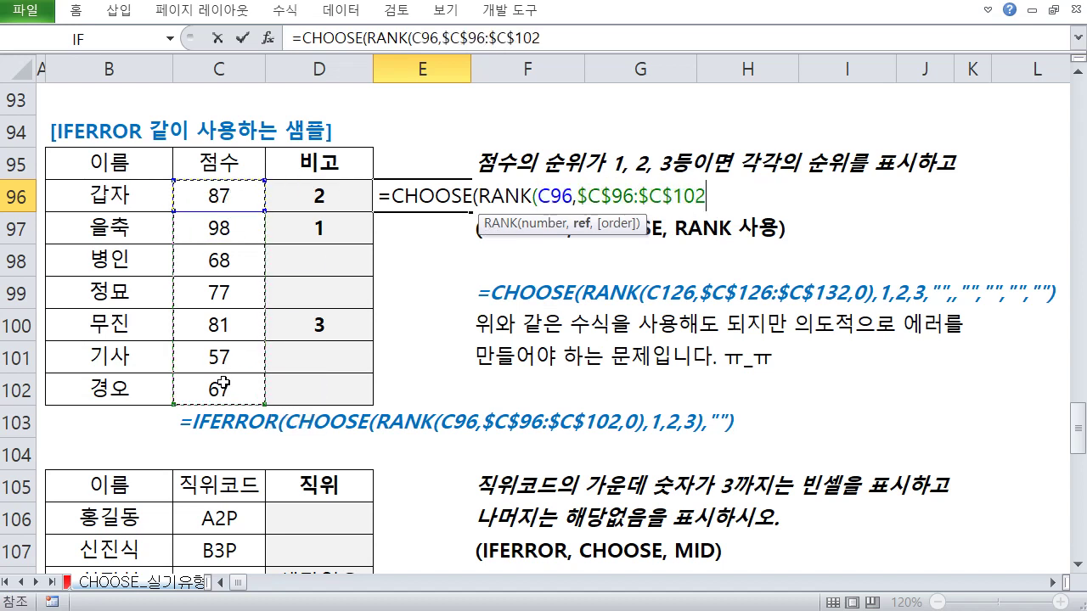
pyautogui.write(',0')
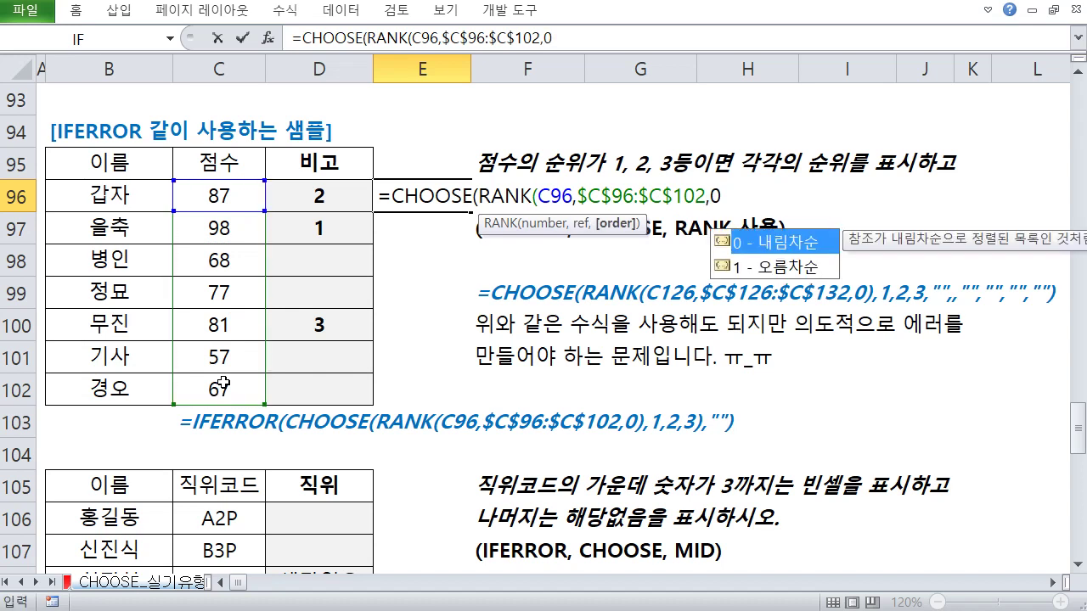
pyautogui.write(')')
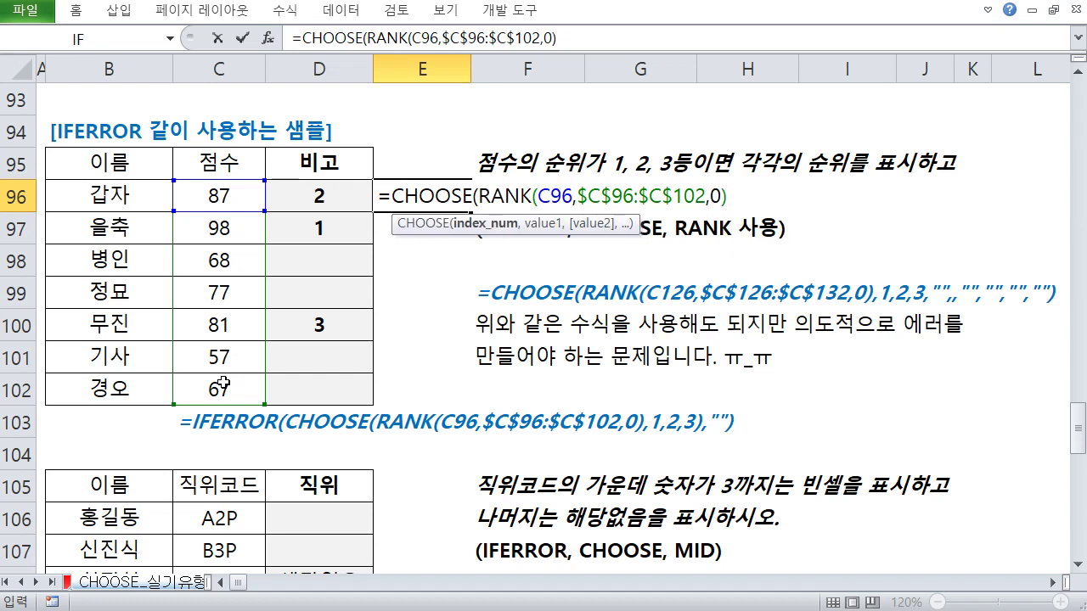
# Add 1, 2 and 3 as the first three values of the CHOOSE formula in E96
pyautogui.write(',"')
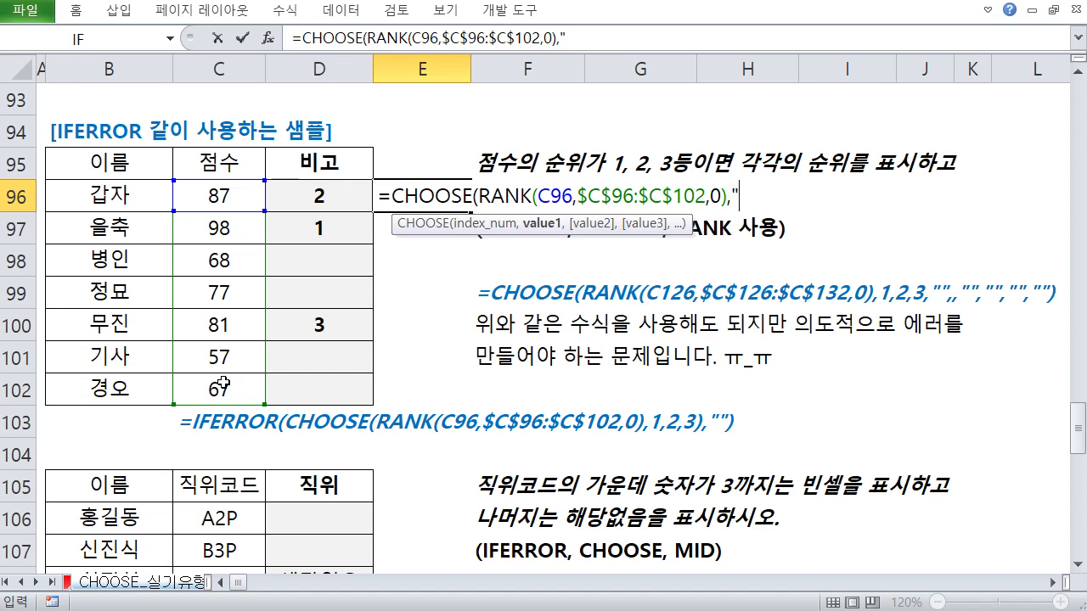
pyautogui.press('BackSpace')
pyautogui.write('1,')
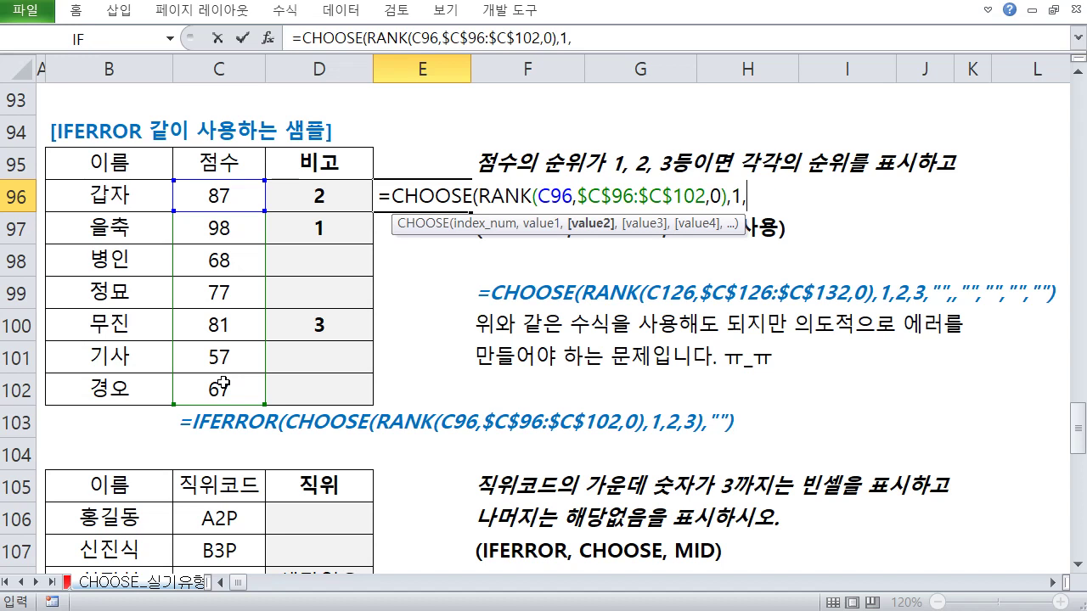
pyautogui.write('2')
pyautogui.press('BackSpace')
pyautogui.write('2,3')
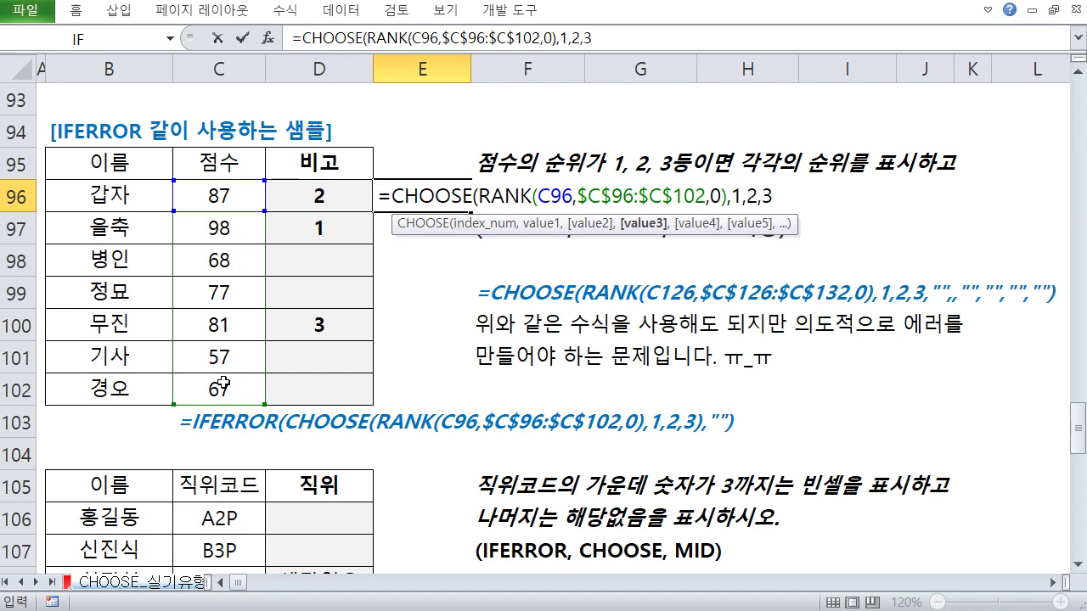
# Try four empty-string values after the 3 in the E96 CHOOSE formula, then remove them
pyautogui.write(',')
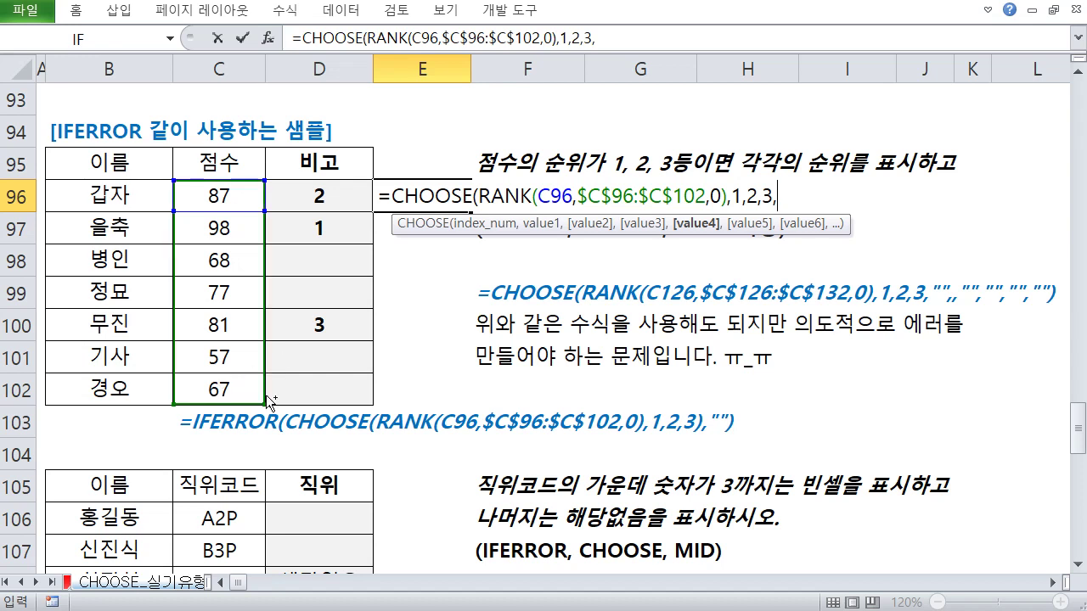
pyautogui.moveTo(754, 181); pyautogui.dragTo(783, 221)
pyautogui.press('Escape')
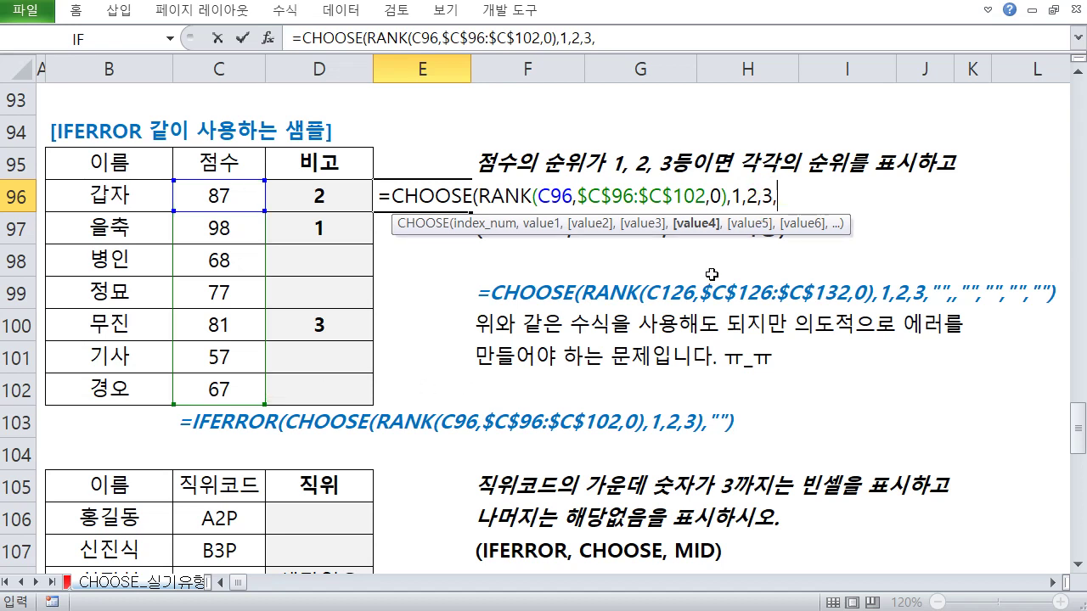
pyautogui.click(790, 206)
pyautogui.write('"","",""')
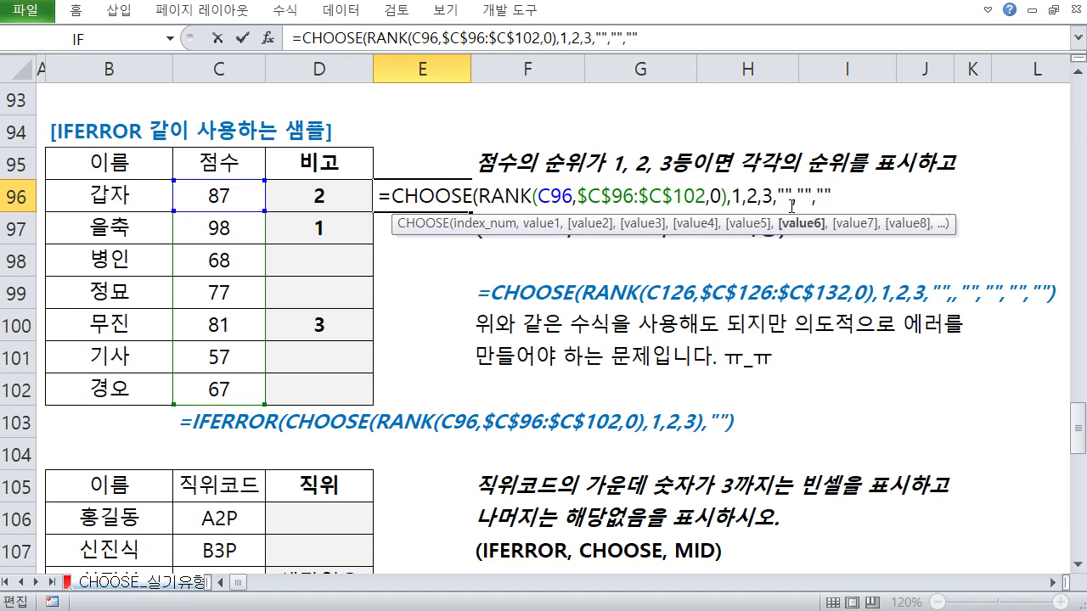
pyautogui.write(',"")')
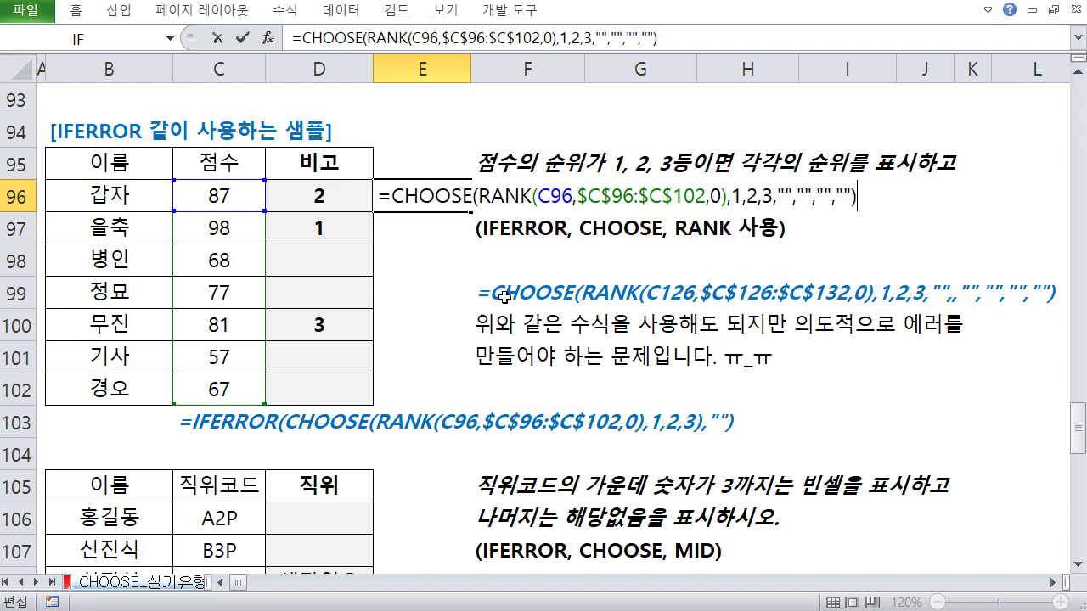
pyautogui.moveTo(770, 196); pyautogui.dragTo(867, 195)
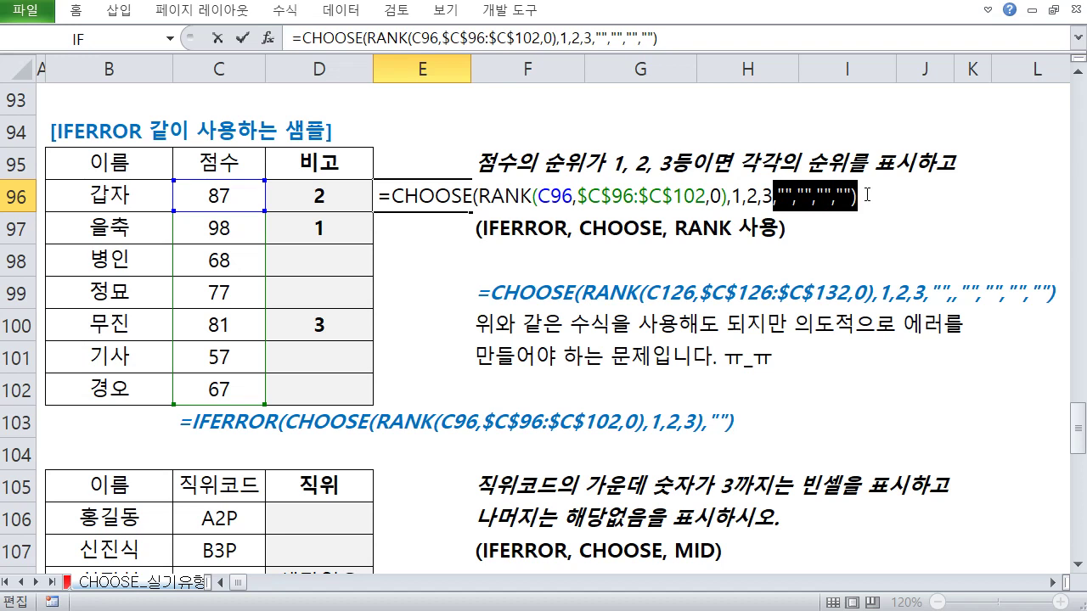
pyautogui.press('BackSpace')
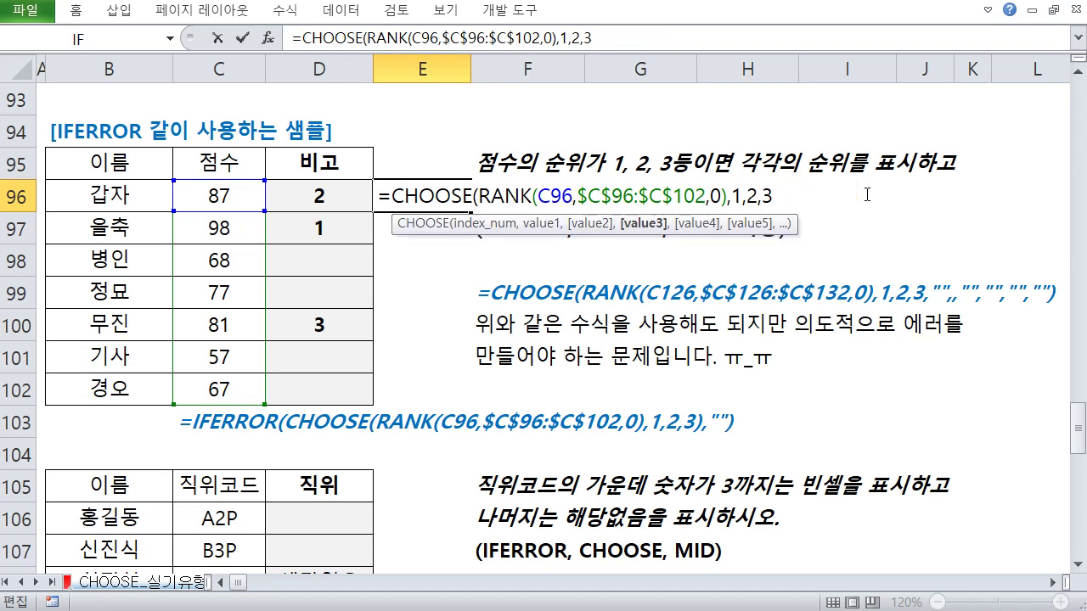
# Finish the E96 CHOOSE formula with a single empty string as fourth value and copy it down to E102
pyautogui.write(',""')
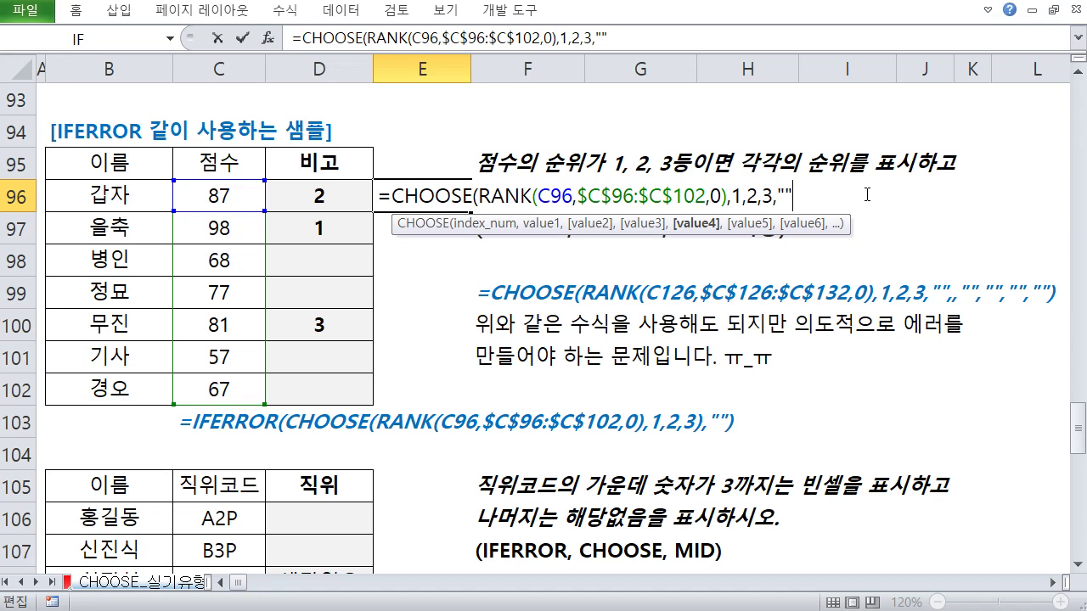
pyautogui.write(')')
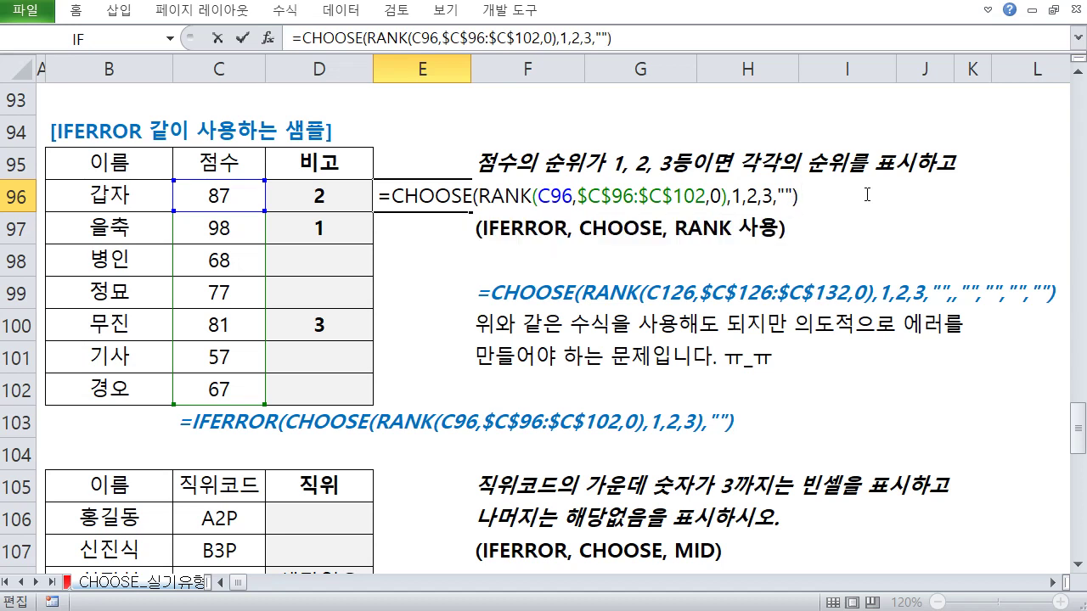
pyautogui.press('Return')
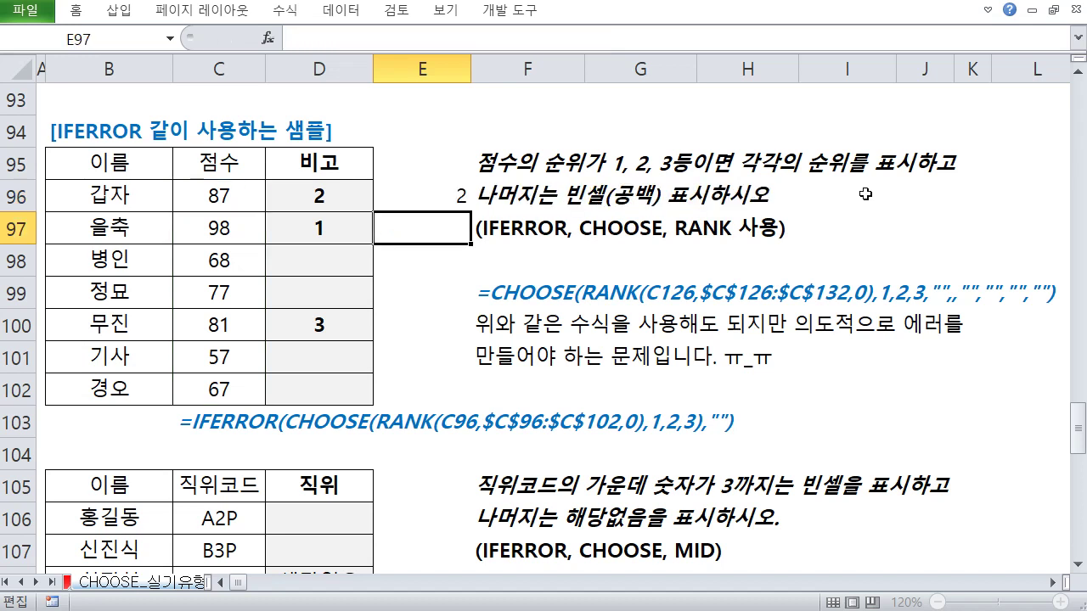
pyautogui.press('Up')
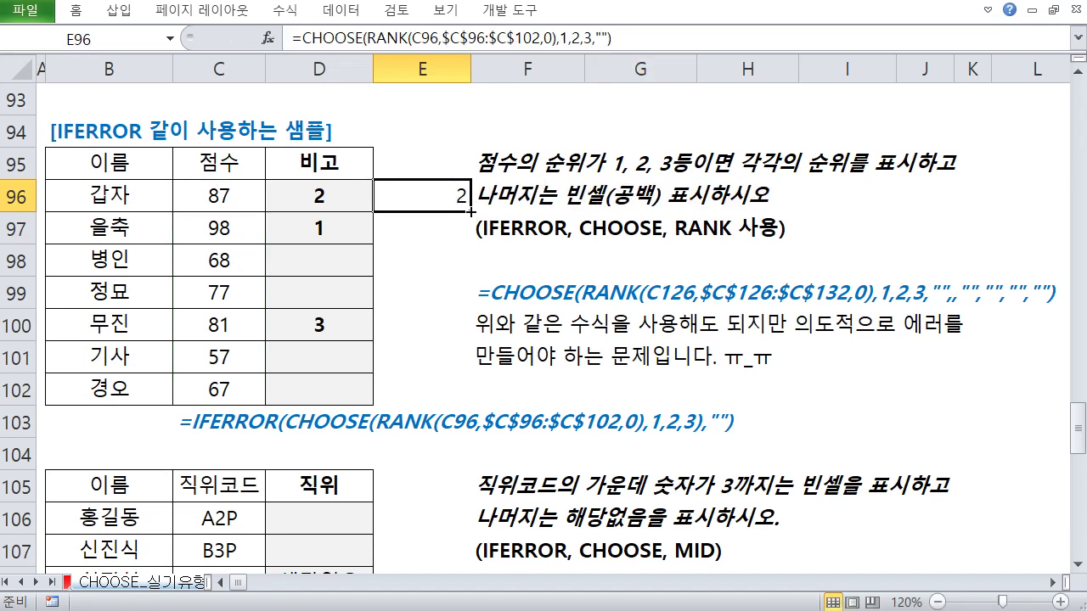
pyautogui.moveTo(470, 211); pyautogui.dragTo(427, 393)
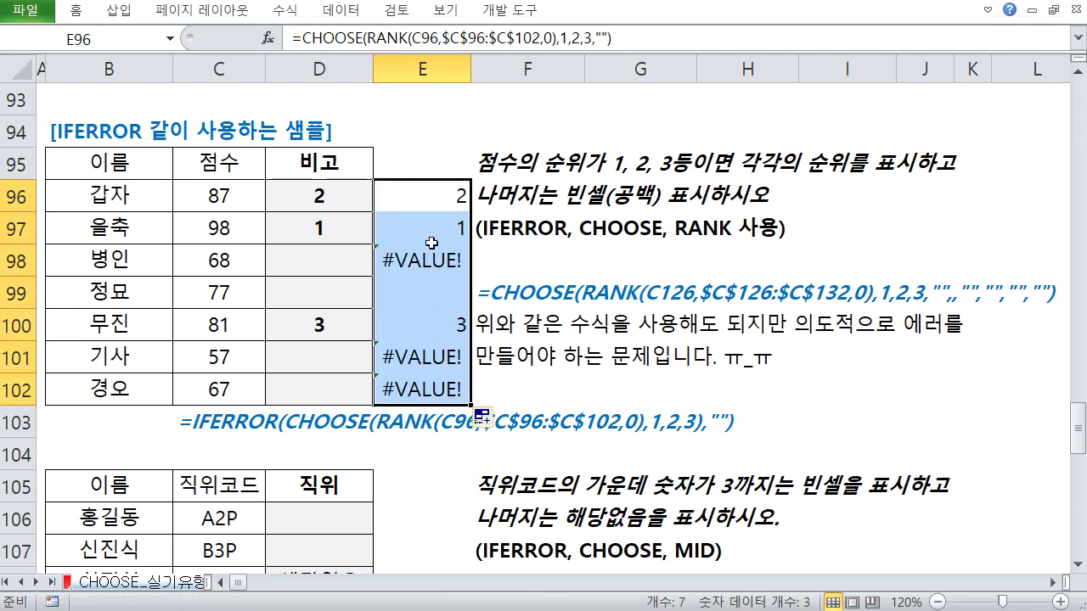
# Examine the copied CHOOSE results in E96:E102, comparing the ranks, blank cell and error cells, including the formula in E98
pyautogui.click(433, 200)
pyautogui.click(419, 236)
pyautogui.click(423, 196)
pyautogui.click(424, 225)
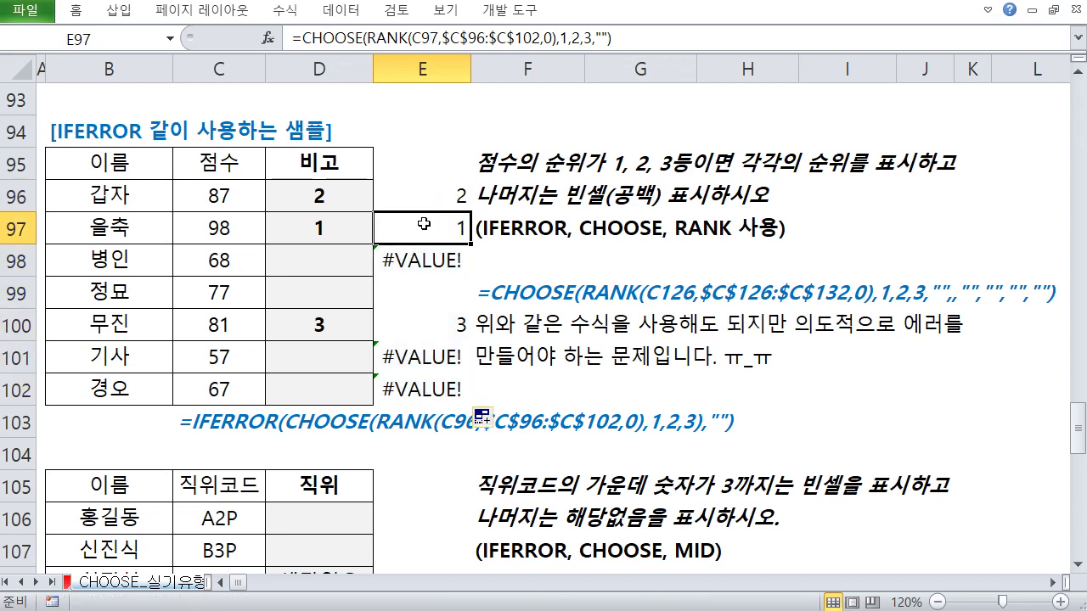
pyautogui.click(437, 298)
pyautogui.click(428, 321)
pyautogui.click(431, 260)
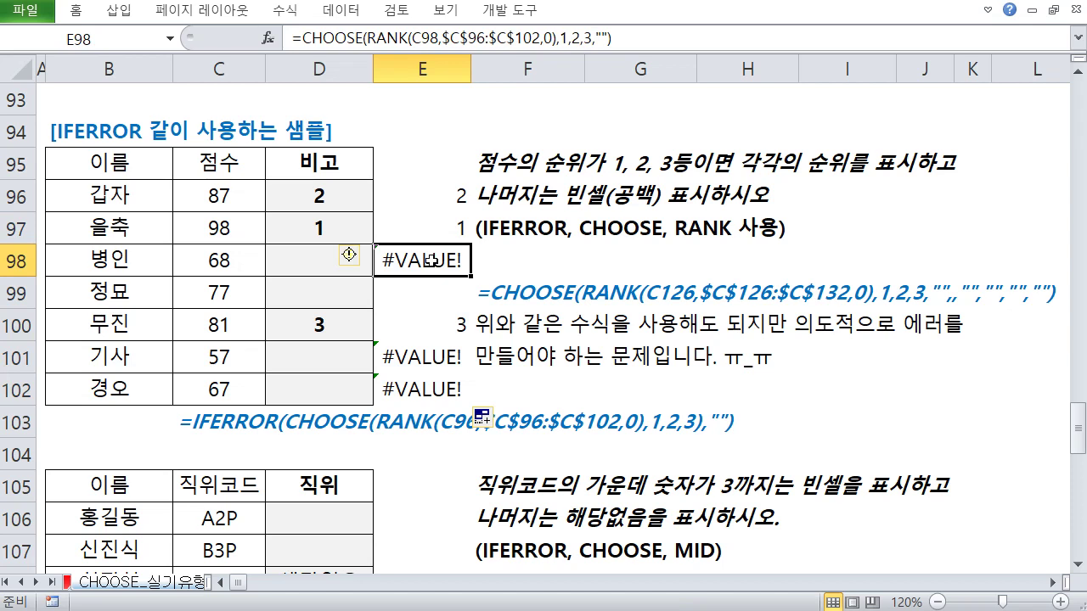
pyautogui.click(422, 291)
pyautogui.click(431, 257)
pyautogui.doubleClick(437, 264)
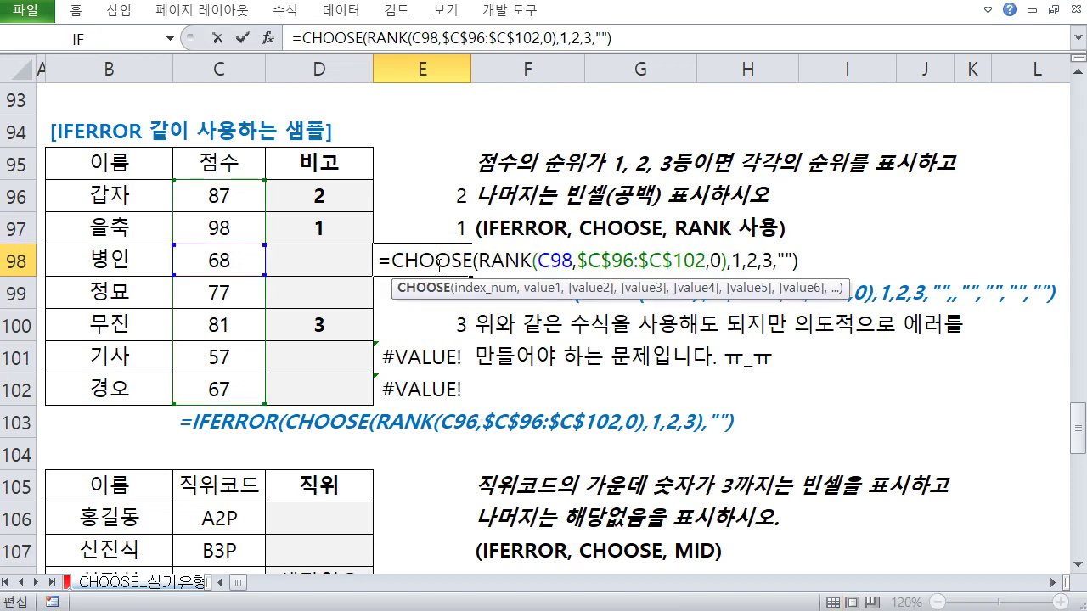
pyautogui.press('Escape')
pyautogui.click(425, 293)
pyautogui.click(430, 255)
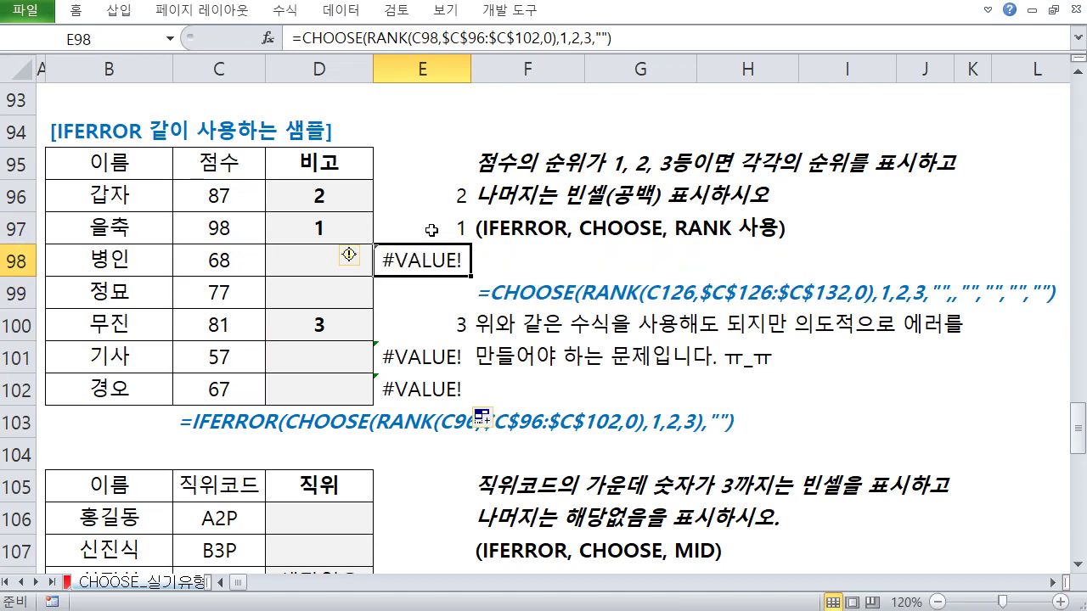
# Insert IFERROR in front of CHOOSE in the E96 formula, making the CHOOSE expression its value argument
pyautogui.click(430, 200)
pyautogui.doubleClick(435, 198)
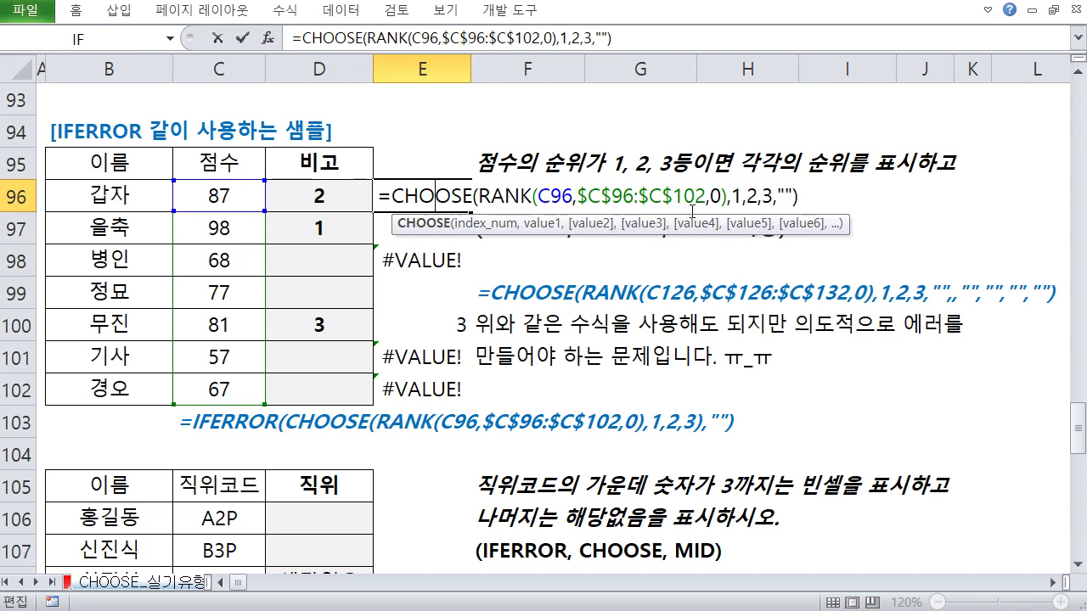
pyautogui.click(786, 198)
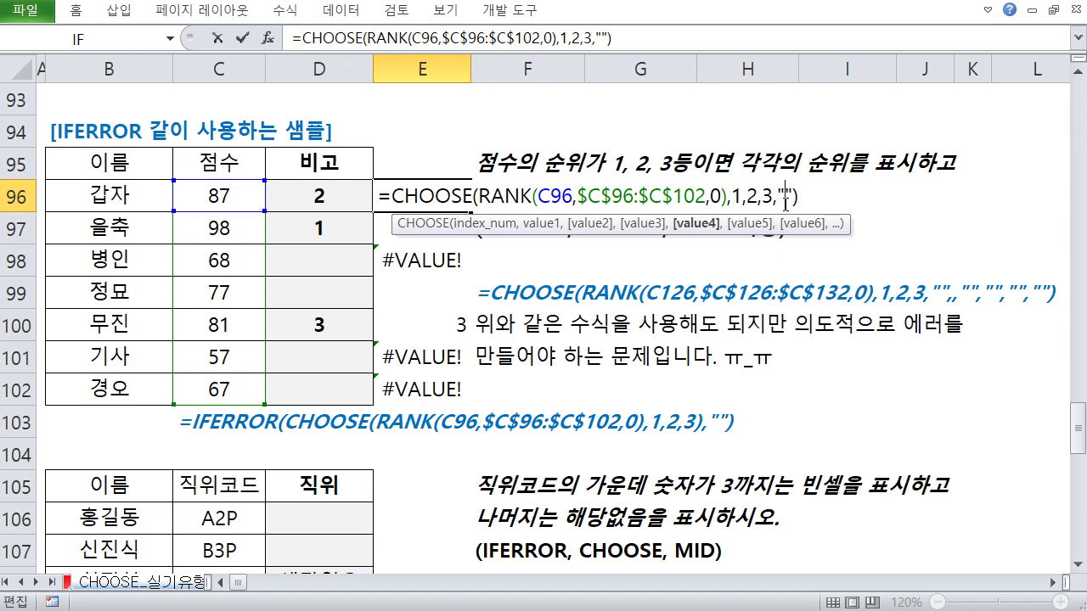
pyautogui.click(811, 196)
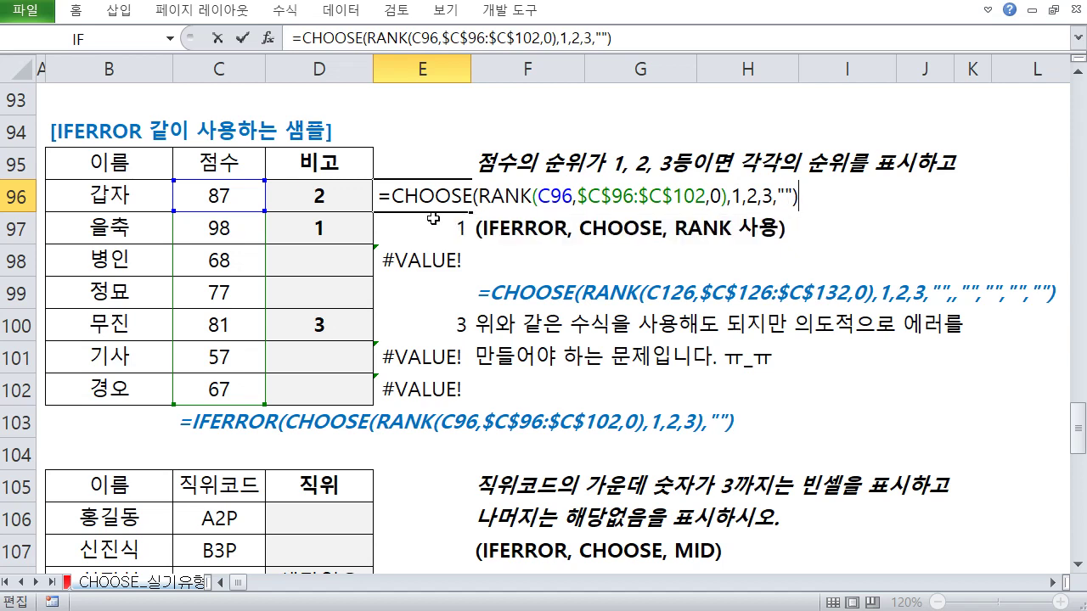
pyautogui.click(395, 196)
pyautogui.write('if')
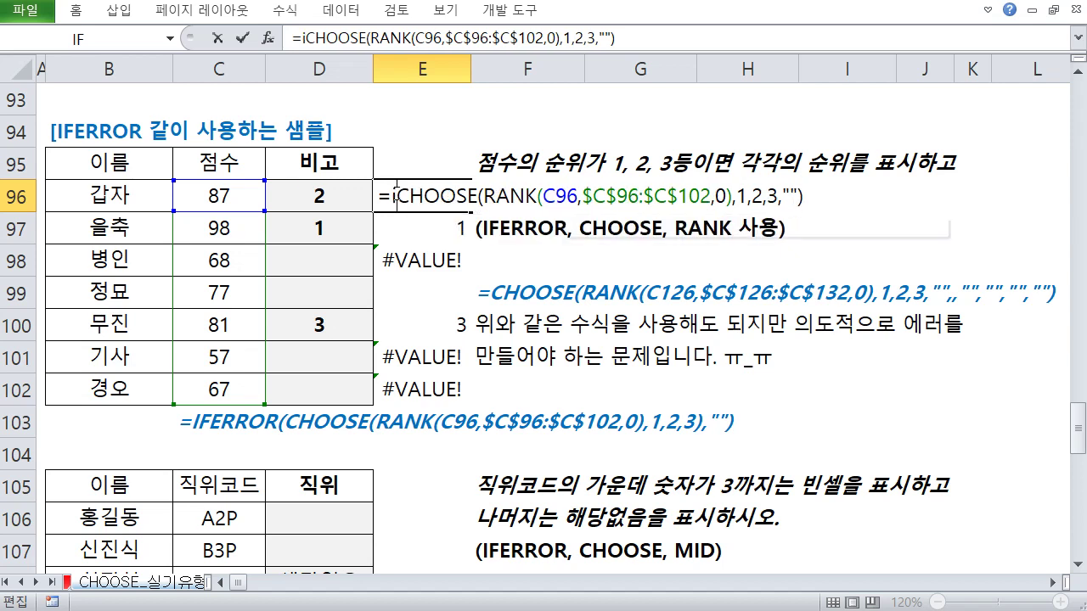
pyautogui.press('Down')
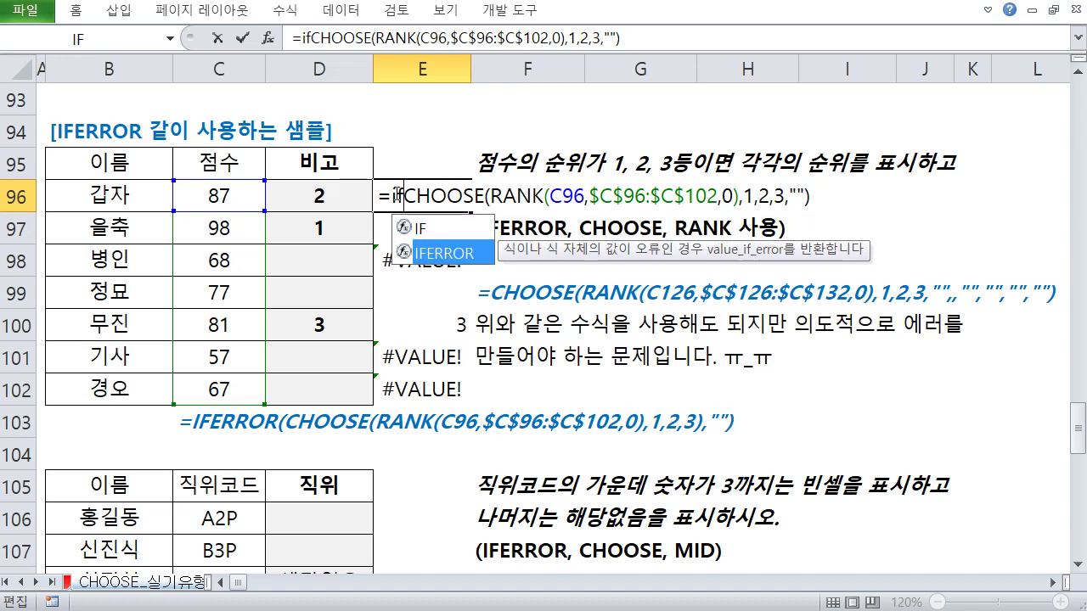
pyautogui.press('Tab')
pyautogui.click(900, 193)
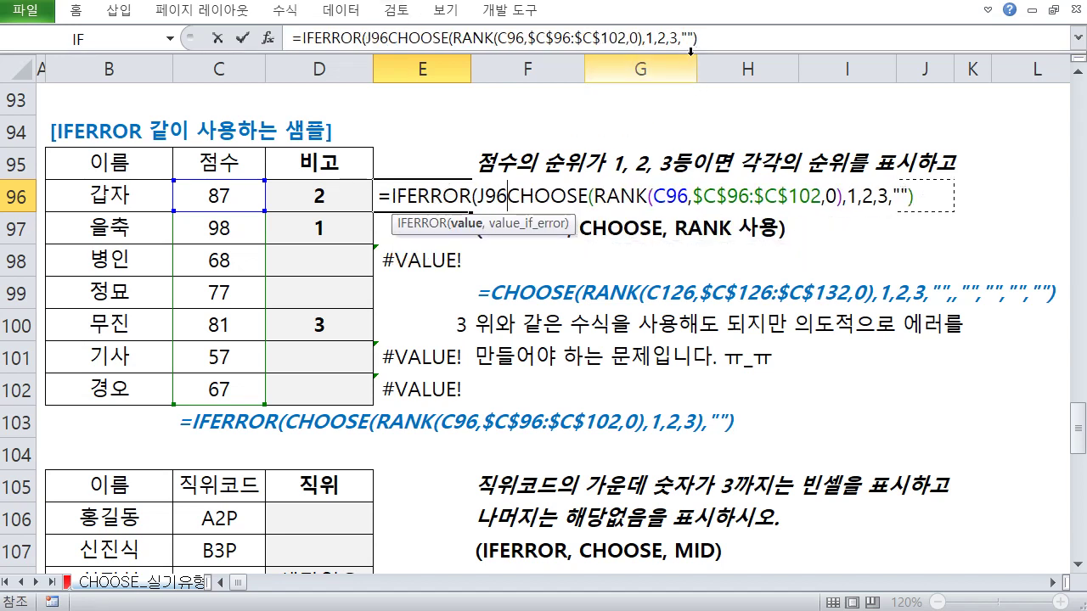
pyautogui.press('BackSpace')
pyautogui.press('BackSpace')
pyautogui.press('BackSpace')
# Give the IFERROR in E96 an empty string as its error value and copy the formula down to E102
pyautogui.click(879, 190)
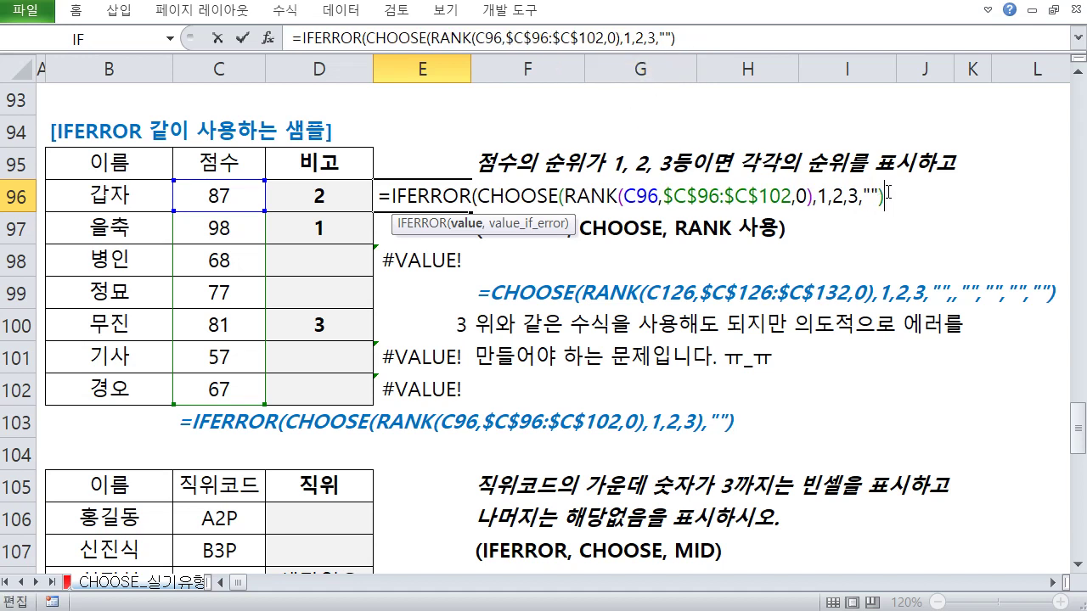
pyautogui.write(',')
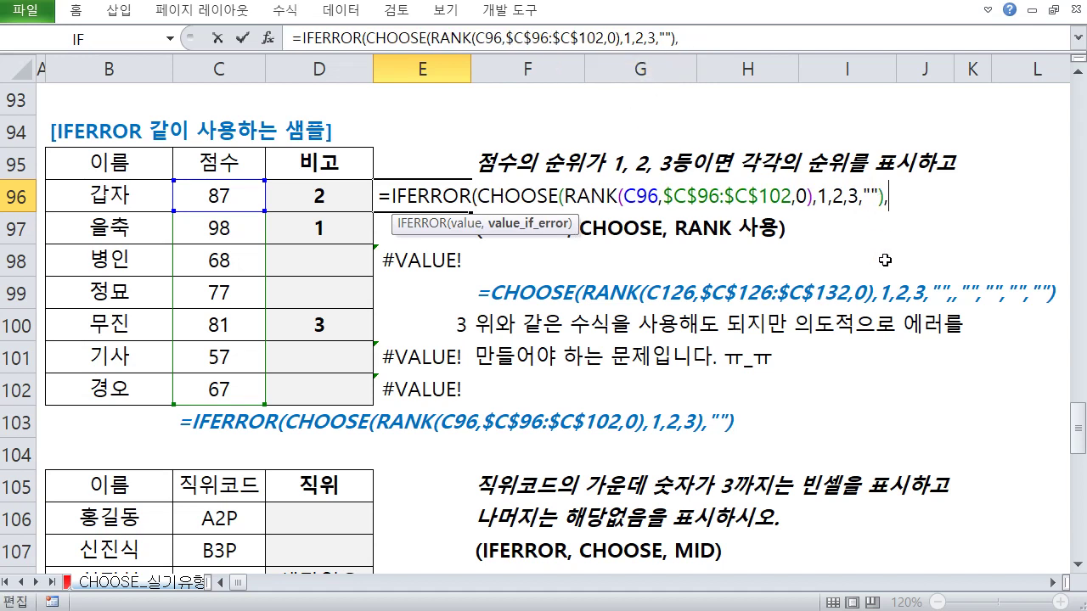
pyautogui.write('""(')
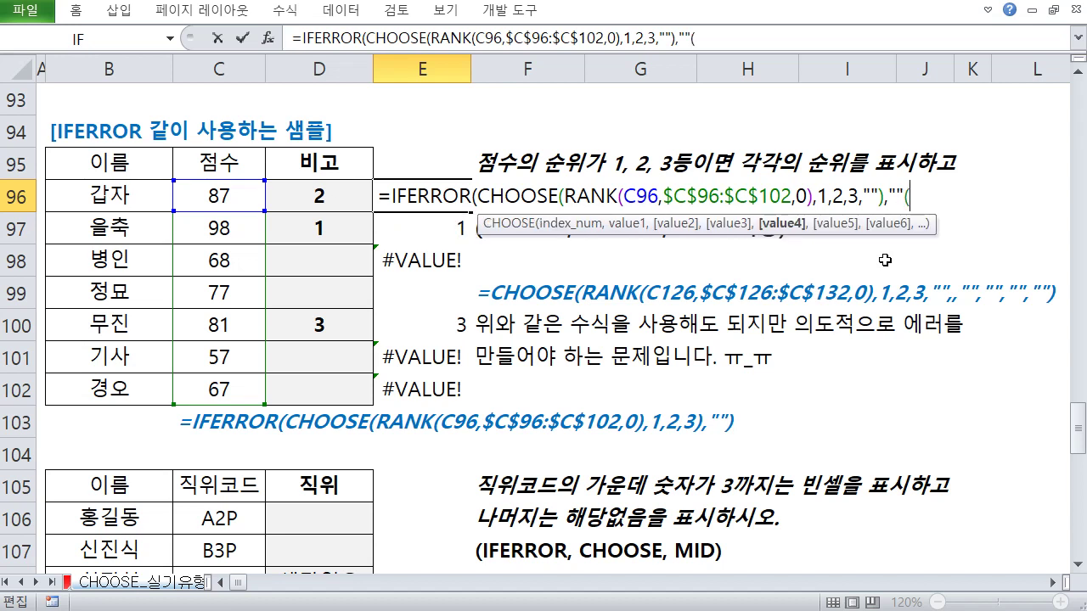
pyautogui.press('BackSpace')
pyautogui.write(')')
pyautogui.press('Return')
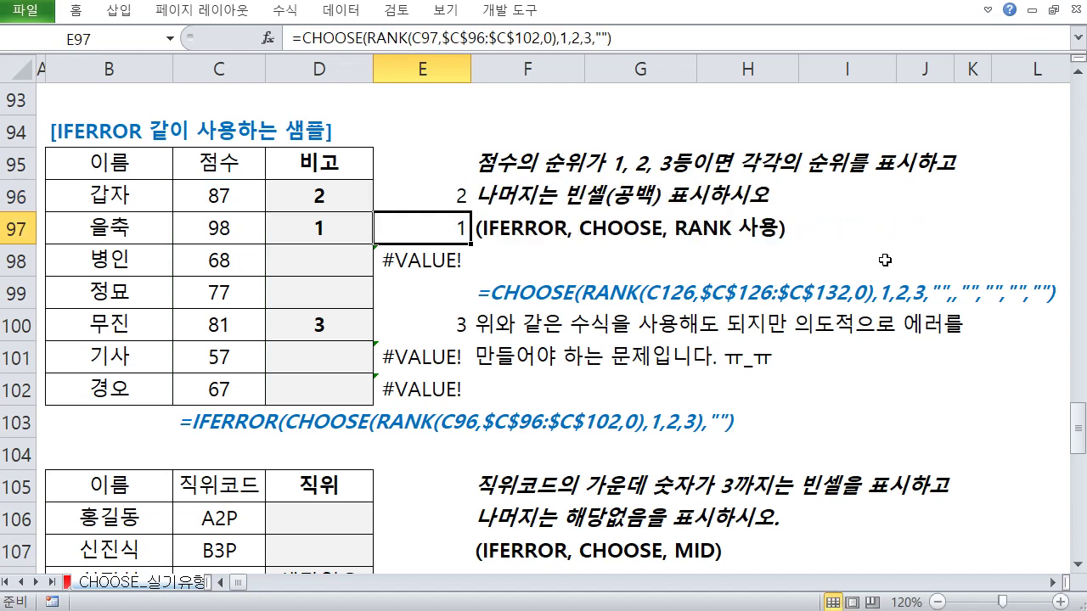
pyautogui.click(448, 202)
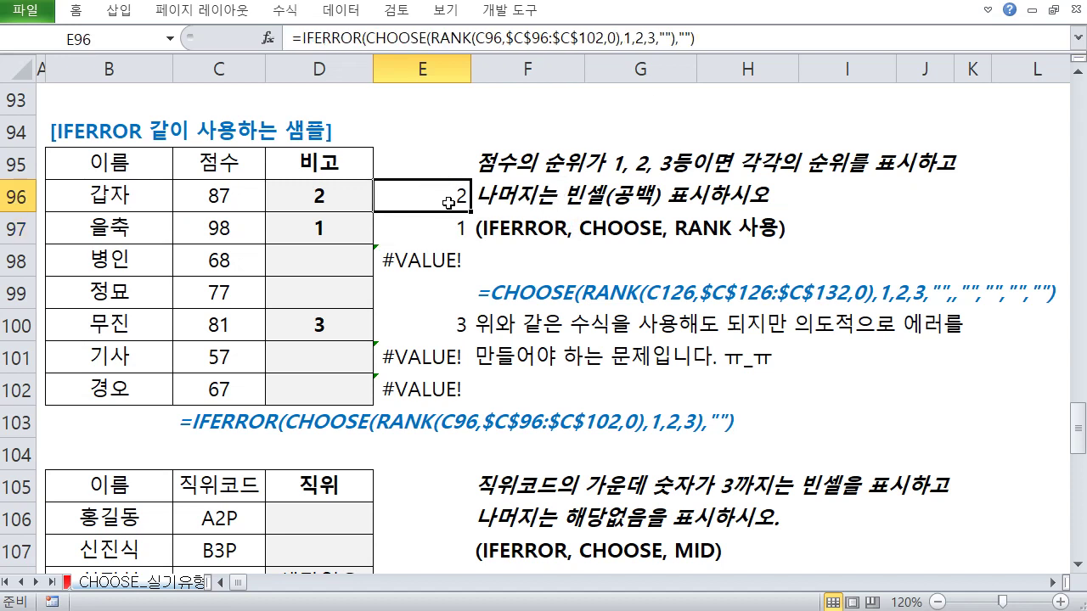
pyautogui.moveTo(469, 216); pyautogui.dragTo(461, 401)
pyautogui.doubleClick(422, 183)
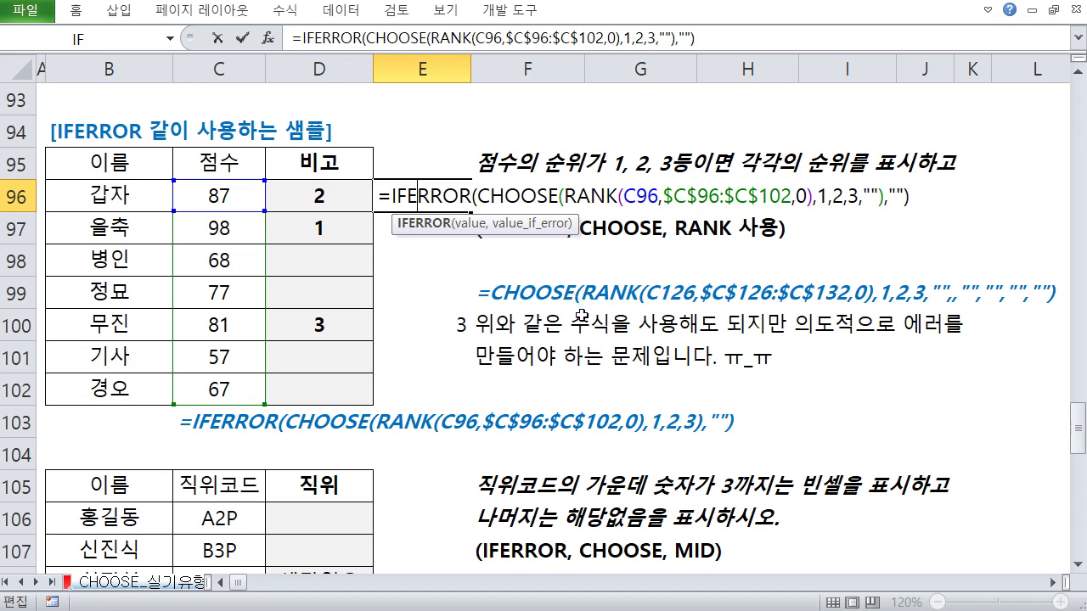
pyautogui.click(440, 193)
pyautogui.press('Escape')
pyautogui.doubleClick(439, 194)
pyautogui.press('Escape')
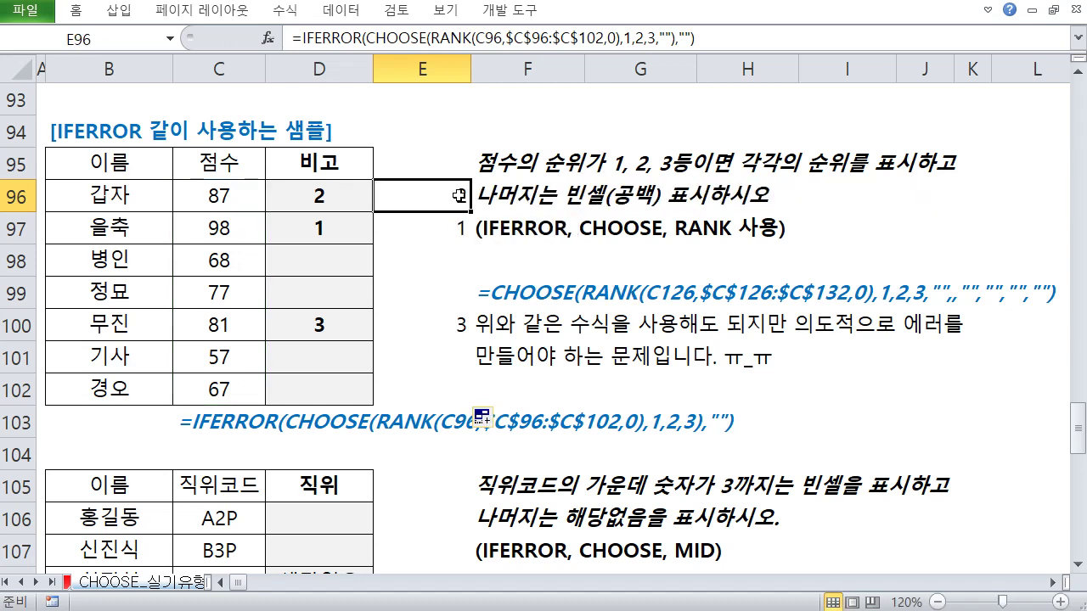
# Add a second empty string as the fifth CHOOSE value in the E96 formula and copy it down to E102
pyautogui.doubleClick(458, 195)
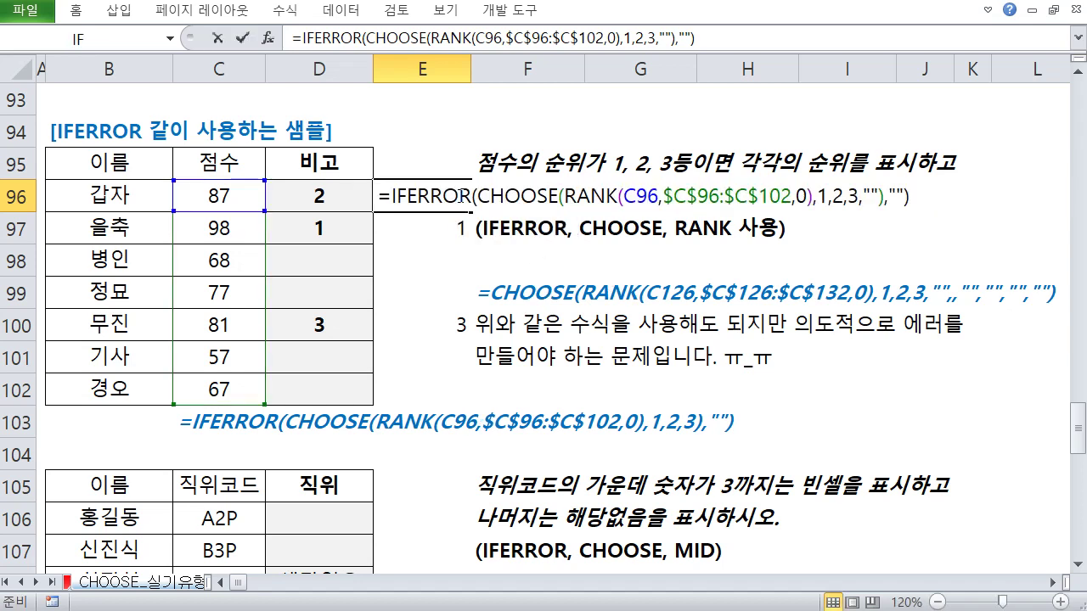
pyautogui.click(879, 196)
pyautogui.write(',')
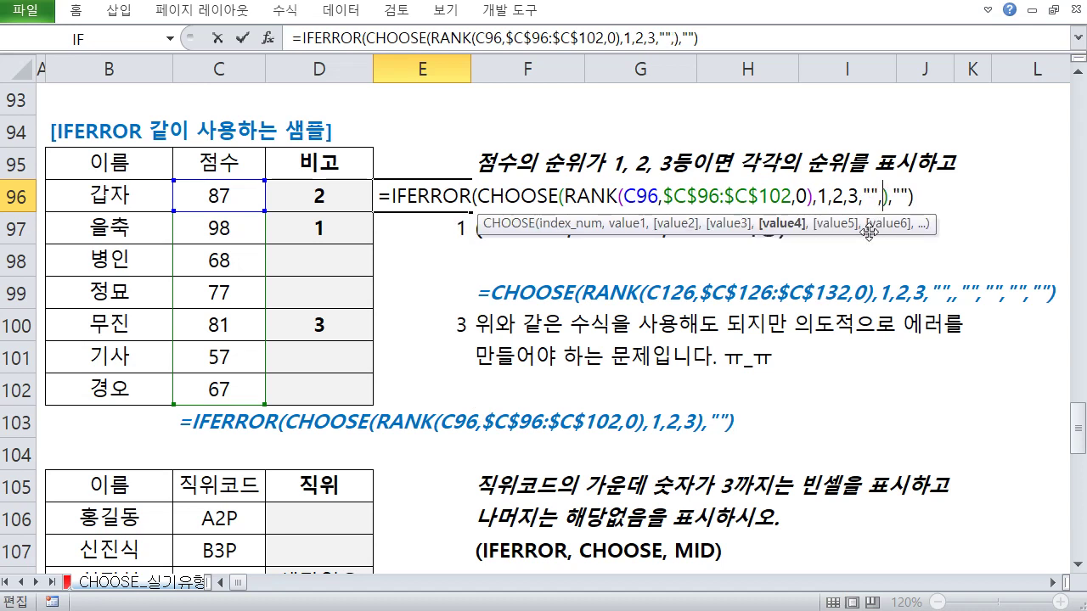
pyautogui.write('""')
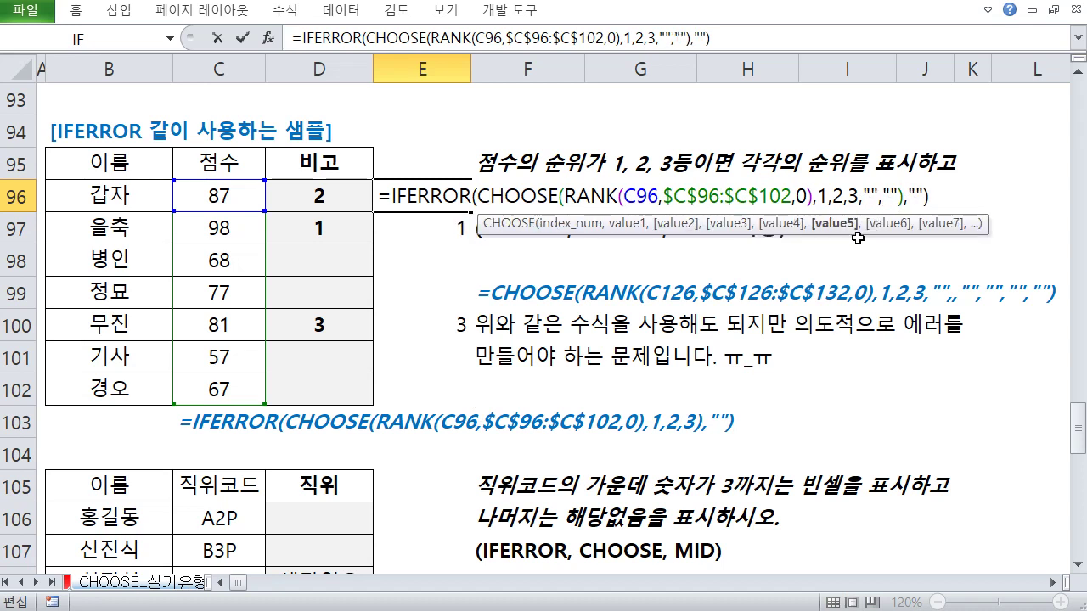
pyautogui.click(933, 197)
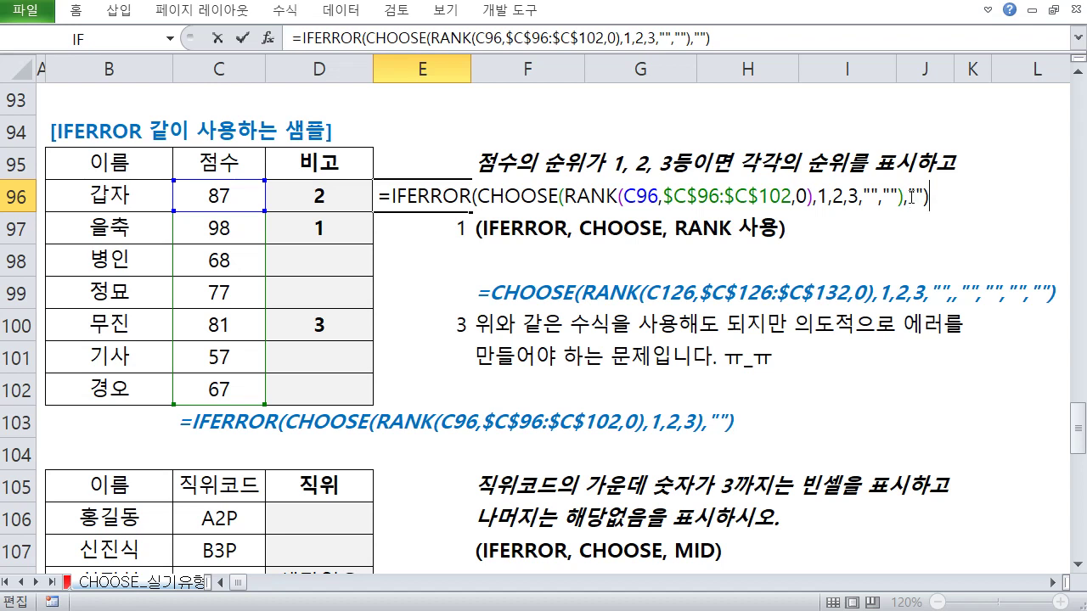
pyautogui.press('Return')
pyautogui.click(391, 192)
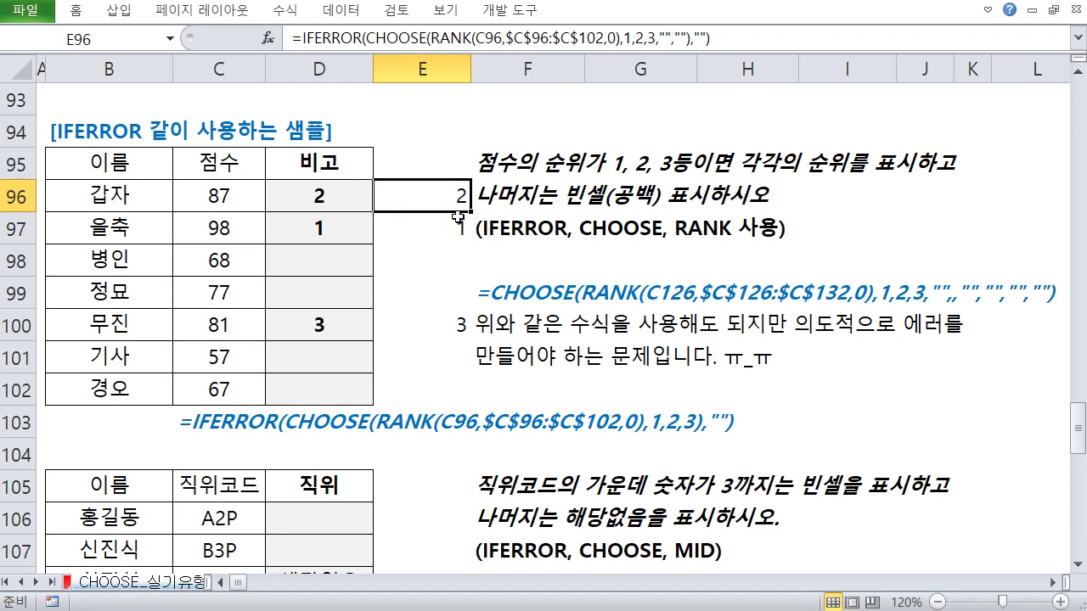
pyautogui.moveTo(469, 213); pyautogui.dragTo(448, 404)
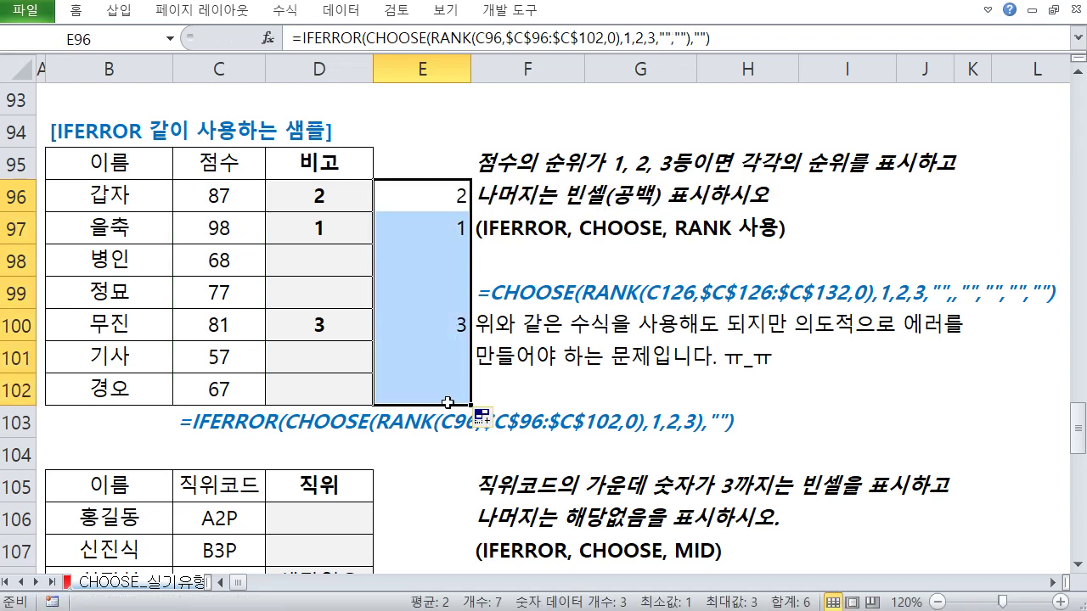
pyautogui.doubleClick(435, 197)
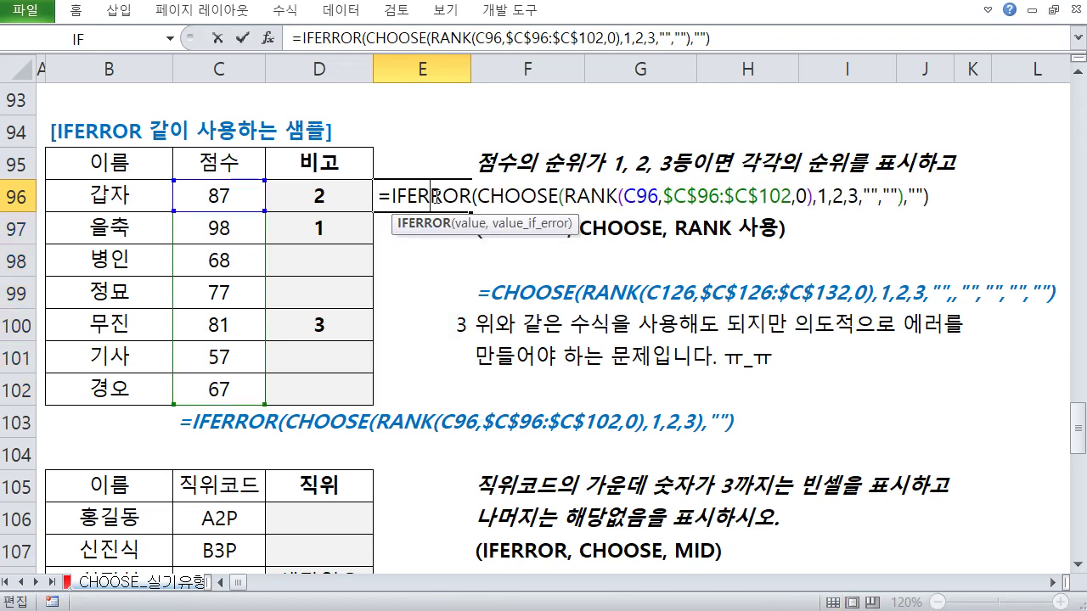
pyautogui.press('Escape')
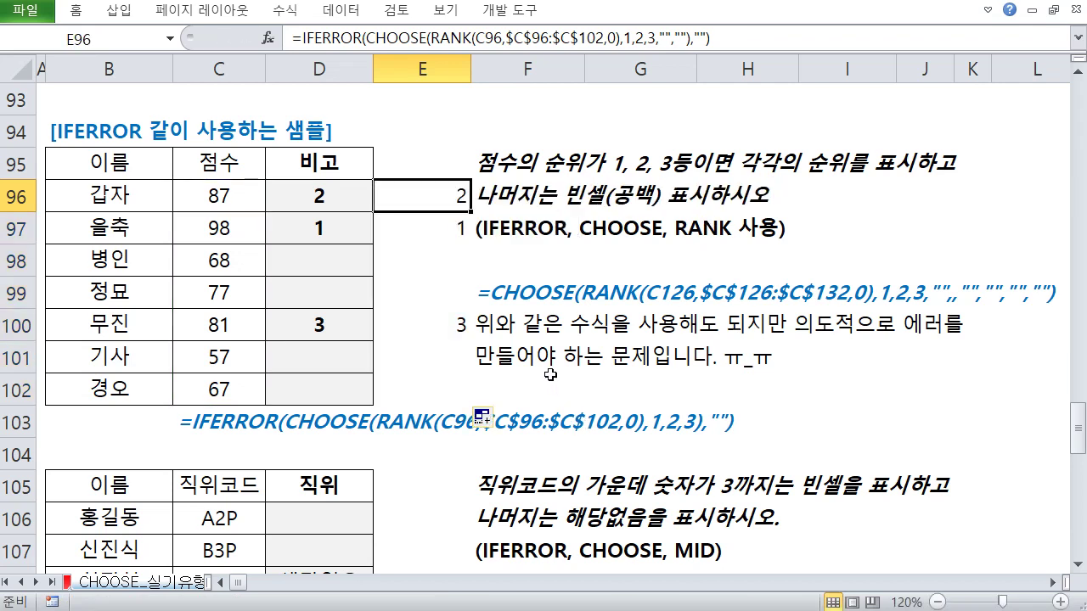
# Examine the WEEKDAY weekend reference notes and the two WEEKDAY conditions of the IF and OR formula in row 134
pyautogui.scroll(-4, 550, 375)
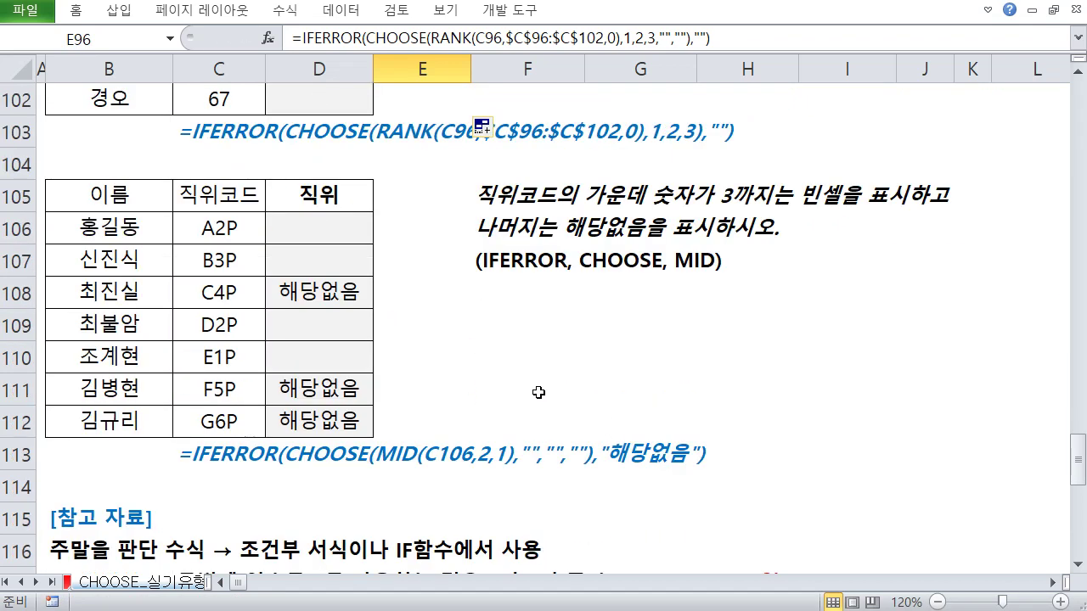
pyautogui.scroll(-2, 538, 392)
pyautogui.scroll(-1, 461, 377)
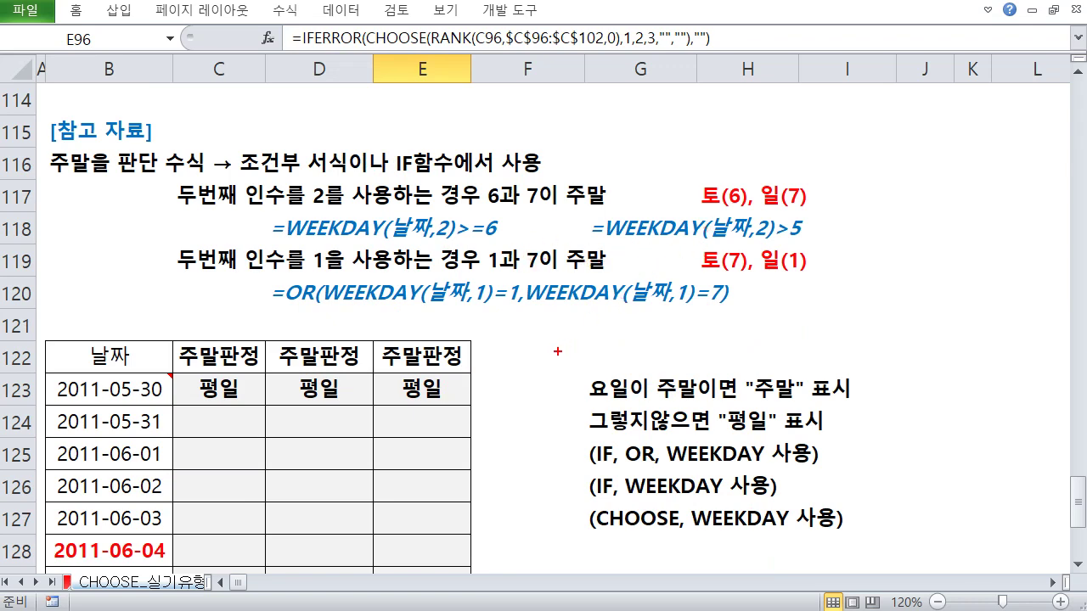
pyautogui.scroll(-1, 461, 377)
pyautogui.scroll(-1, 461, 377)
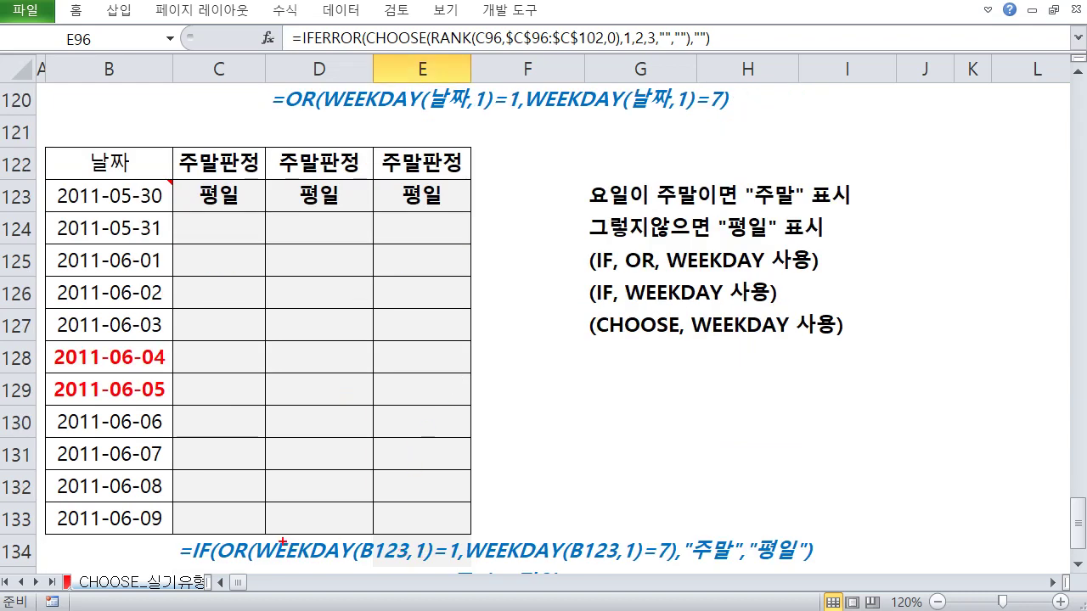
pyautogui.moveTo(248, 527)
pyautogui.mouseDown()
pyautogui.moveTo(313, 562)
pyautogui.moveTo(424, 571)
pyautogui.mouseUp()
pyautogui.moveTo(459, 528)
pyautogui.mouseDown()
pyautogui.moveTo(650, 577)
pyautogui.moveTo(643, 571)
pyautogui.mouseUp()
pyautogui.press('Escape')
# Compare the weekend formulas in rows 134 to 136, examining the shorter IF version and the CHOOSE value list for weekday numbers
pyautogui.scroll(-2, 419, 374)
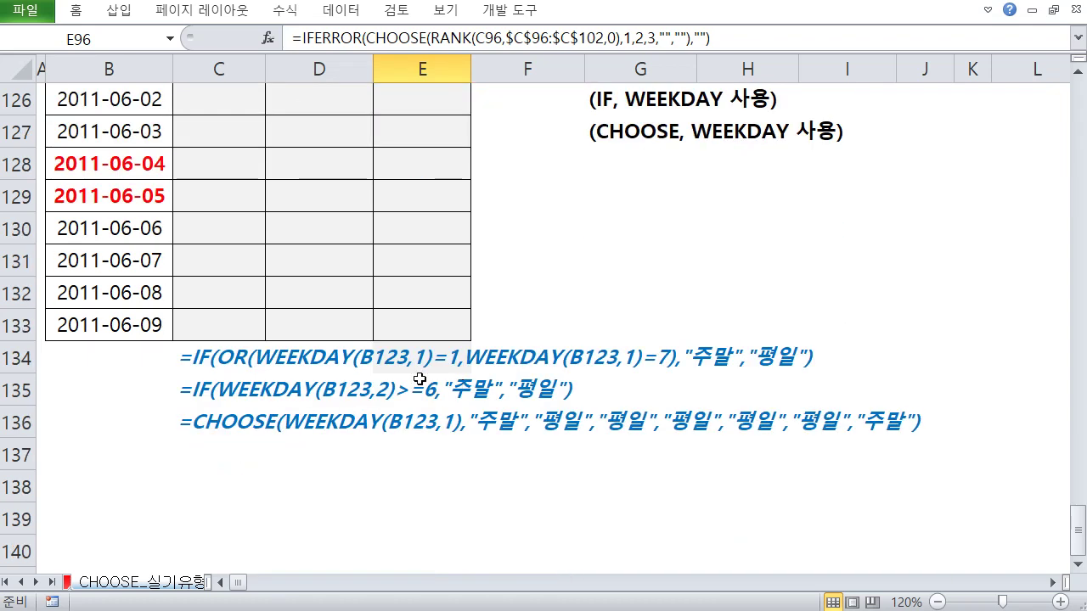
pyautogui.scroll(1, 399, 391)
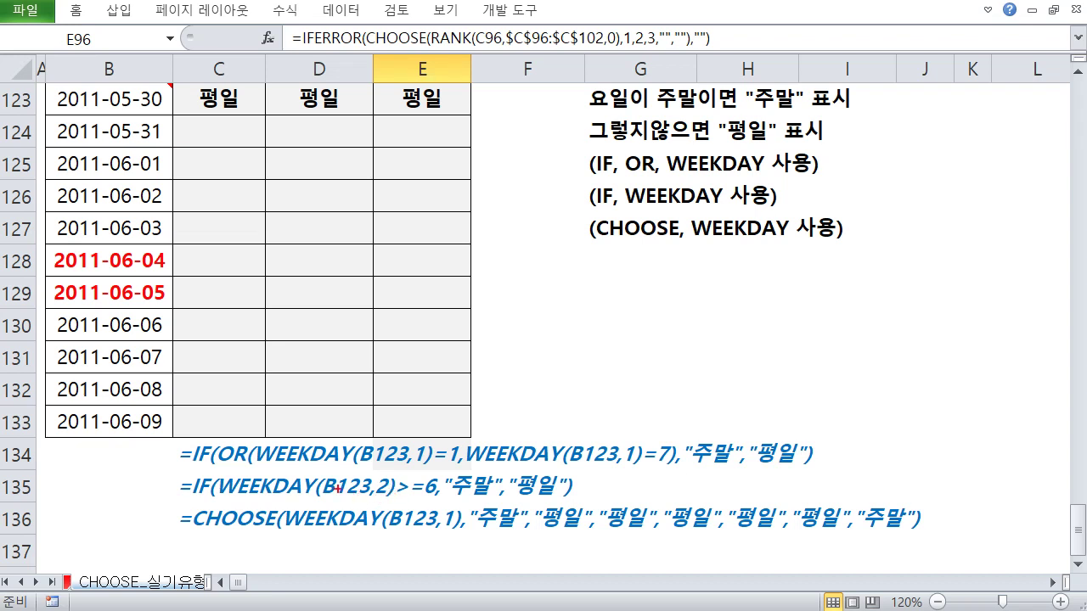
pyautogui.moveTo(166, 470); pyautogui.dragTo(589, 508)
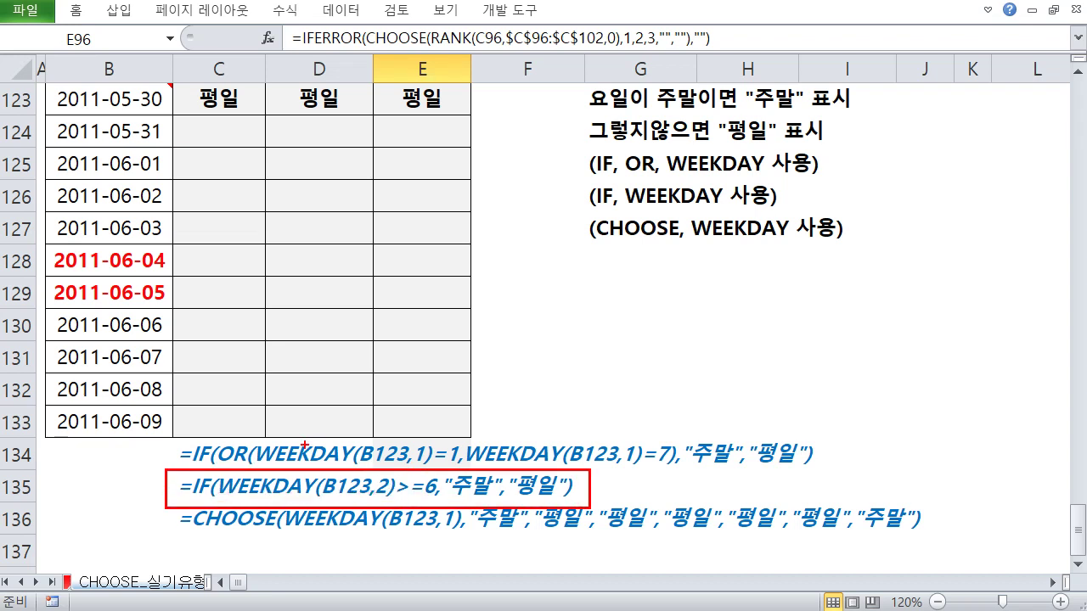
pyautogui.moveTo(170, 454); pyautogui.dragTo(161, 494)
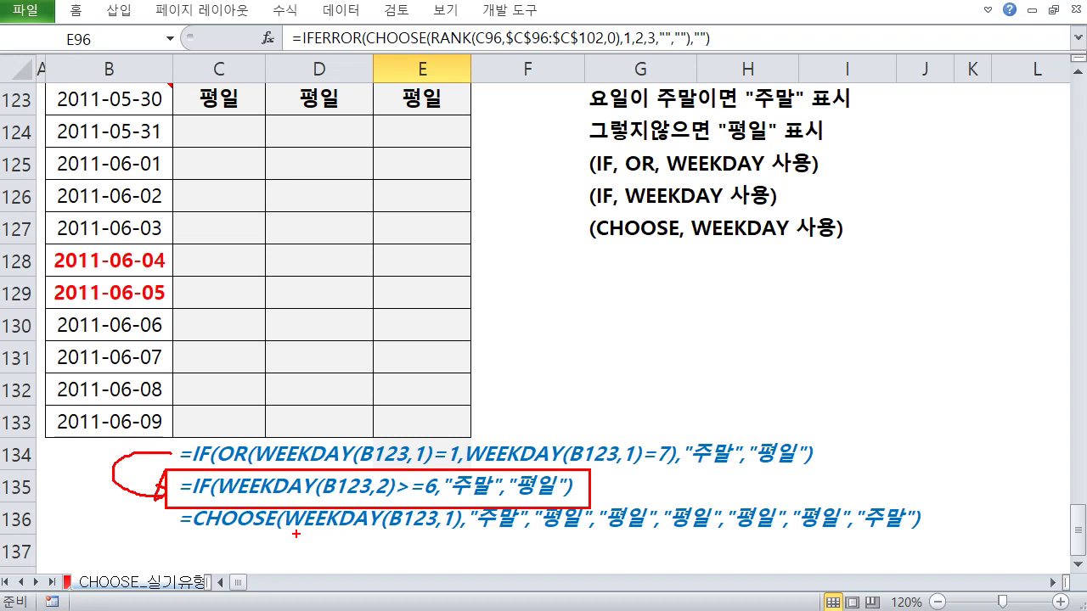
pyautogui.moveTo(440, 535); pyautogui.dragTo(459, 535)
pyautogui.moveTo(460, 541)
pyautogui.mouseDown()
pyautogui.moveTo(469, 557)
pyautogui.moveTo(512, 534)
pyautogui.moveTo(952, 546)
pyautogui.moveTo(893, 491)
pyautogui.moveTo(927, 548)
pyautogui.mouseUp()
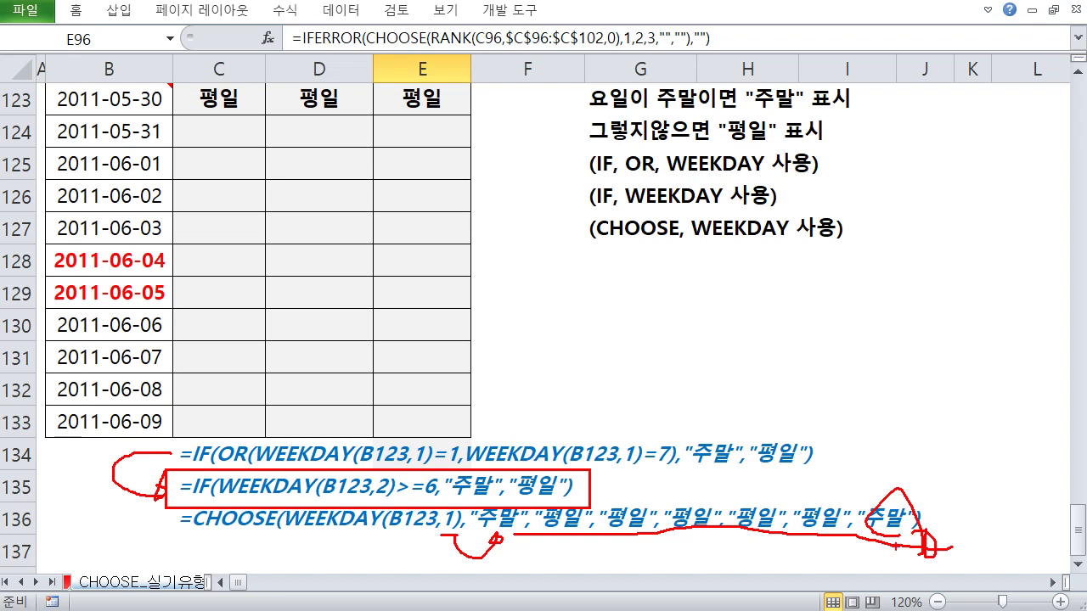